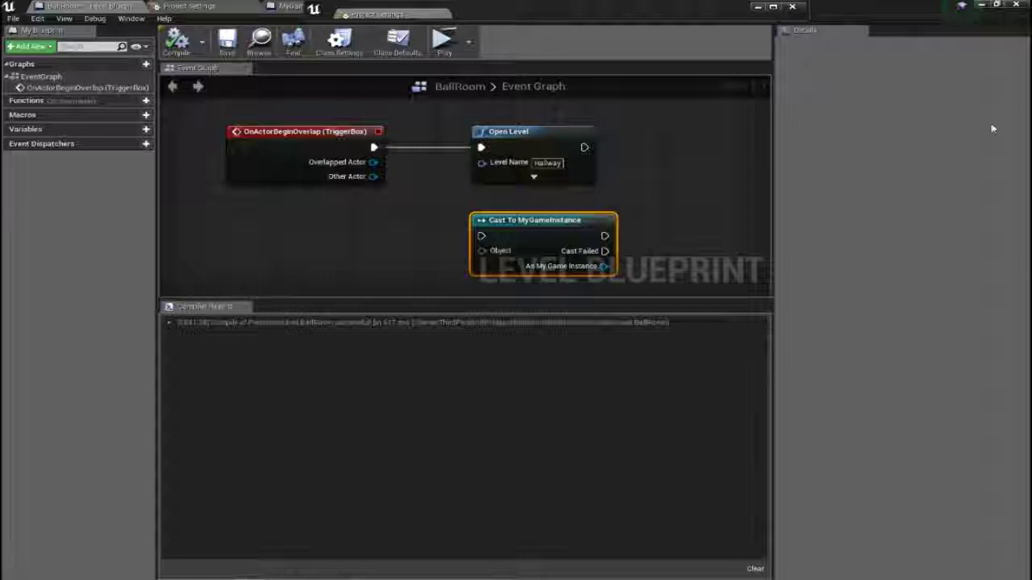
Route OnActorBeginOverlap's execution into the Cast To MyGameInstance node instead of Open Level.
{"action": "mouse_move", "coordinate": [374, 151]}
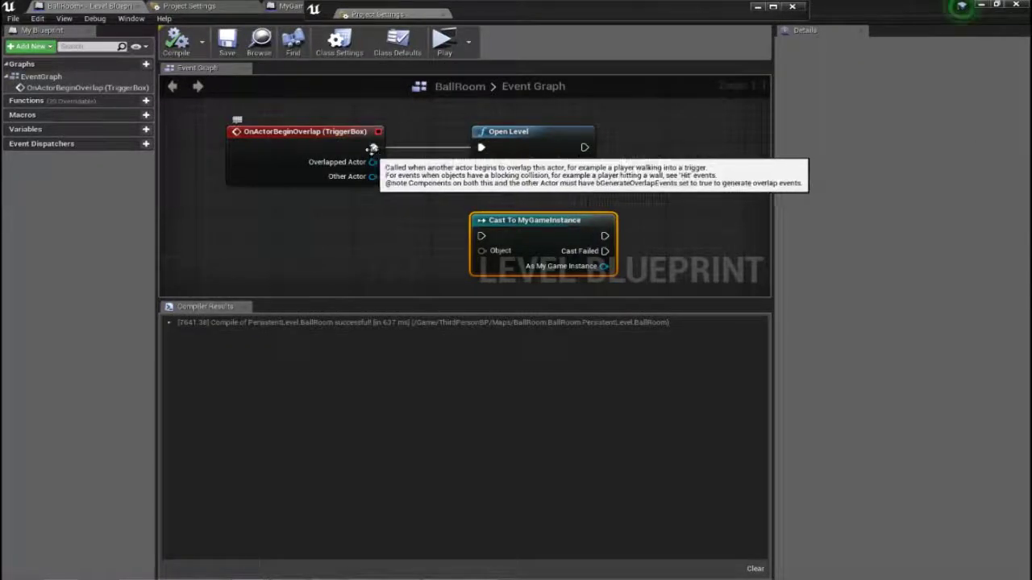
{"action": "left_click_drag", "start_coordinate": [374, 148], "coordinate": [481, 235]}
{"action": "right_click_drag", "start_coordinate": [698, 215], "coordinate": [699, 193]}
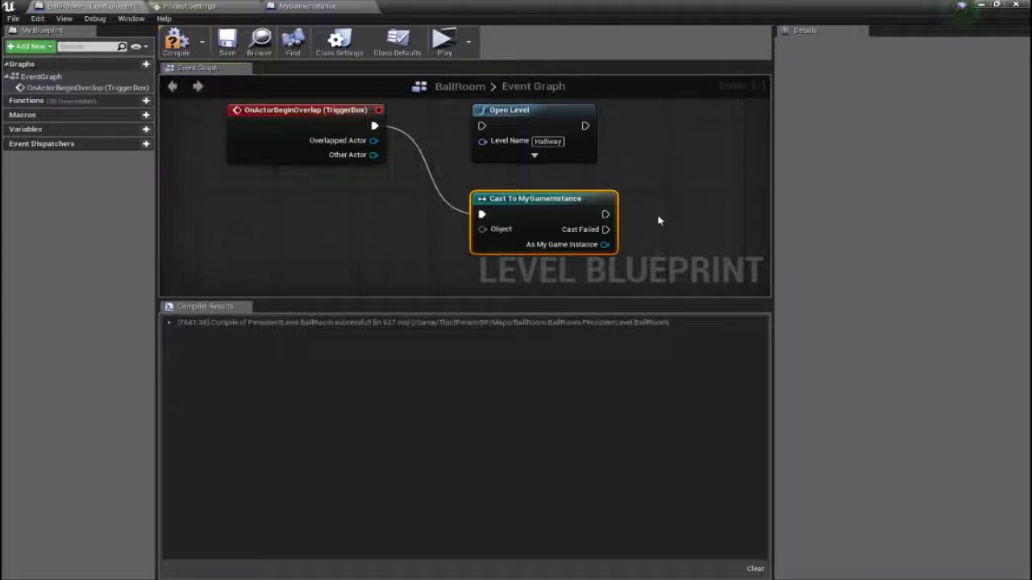
{"action": "mouse_move", "coordinate": [606, 215]}
{"action": "left_mouse_down"}
{"action": "mouse_move", "coordinate": [700, 229]}
{"action": "mouse_move", "coordinate": [670, 230]}
{"action": "left_mouse_up"}
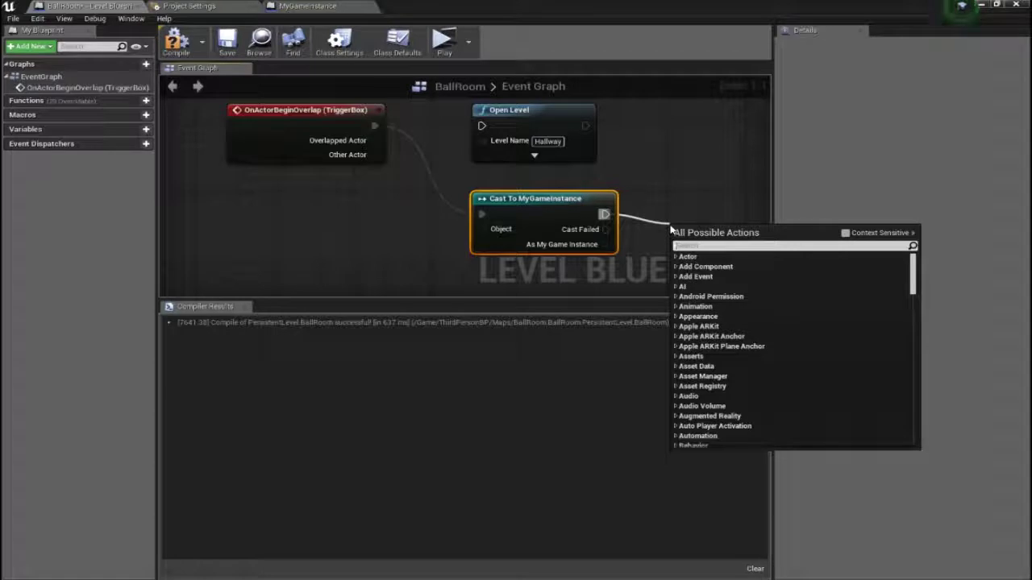
Search the cast's success-output actions for 'Set' and 'set var' nodes, then cancel without adding one.
{"action": "type", "text": "Set"}
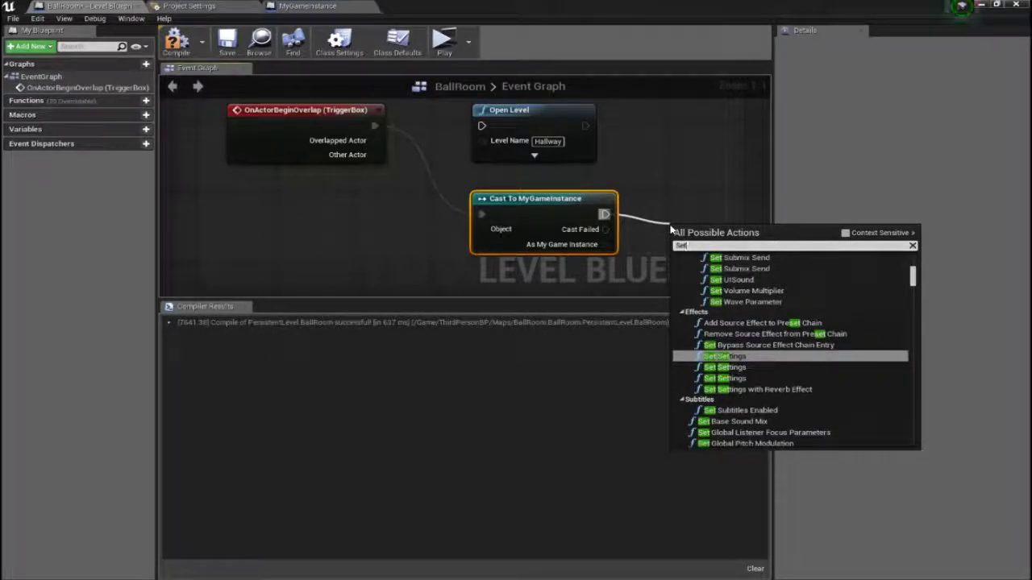
{"action": "key", "text": "Down"}
{"action": "key", "text": "Down"}
{"action": "key", "text": "Down"}
{"action": "key", "text": "Down"}
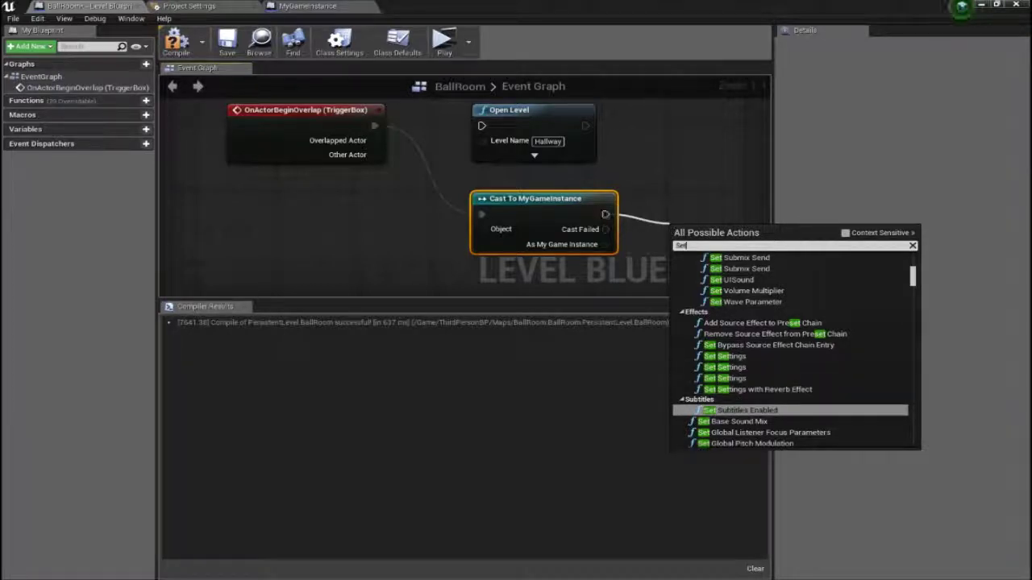
{"action": "key", "text": "Escape"}
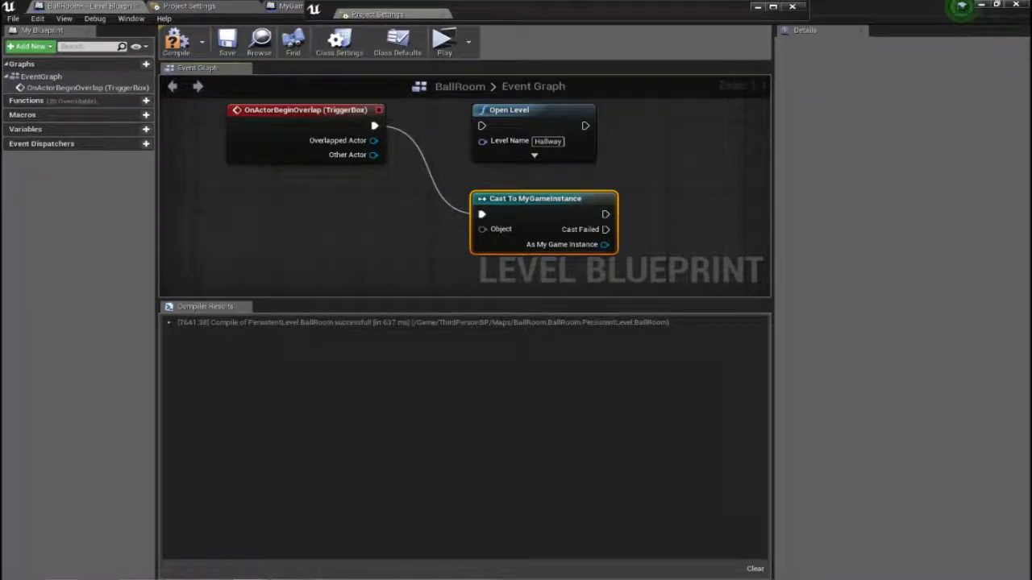
{"action": "left_click_drag", "start_coordinate": [605, 214], "coordinate": [667, 215]}
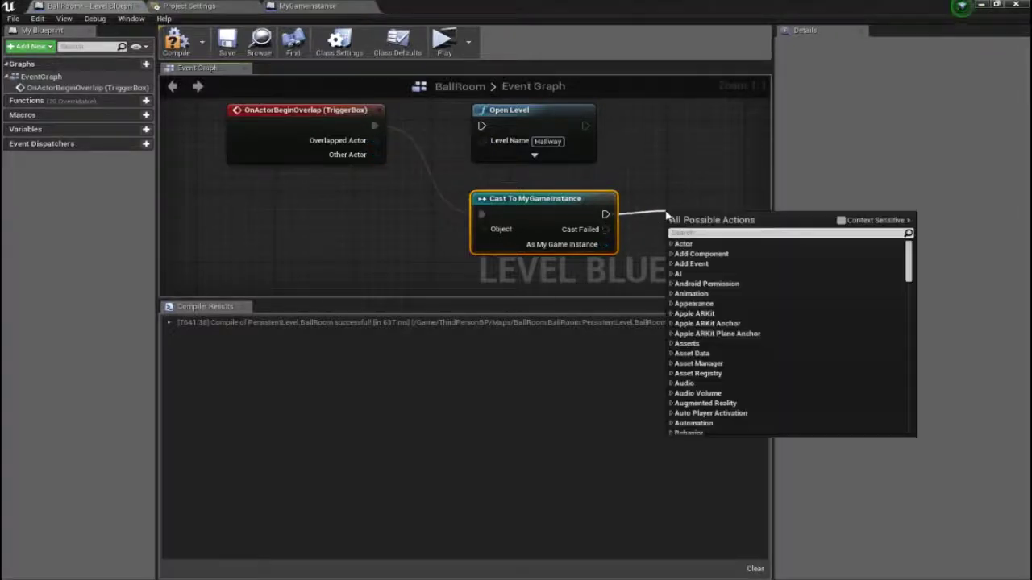
{"action": "type", "text": "set"}
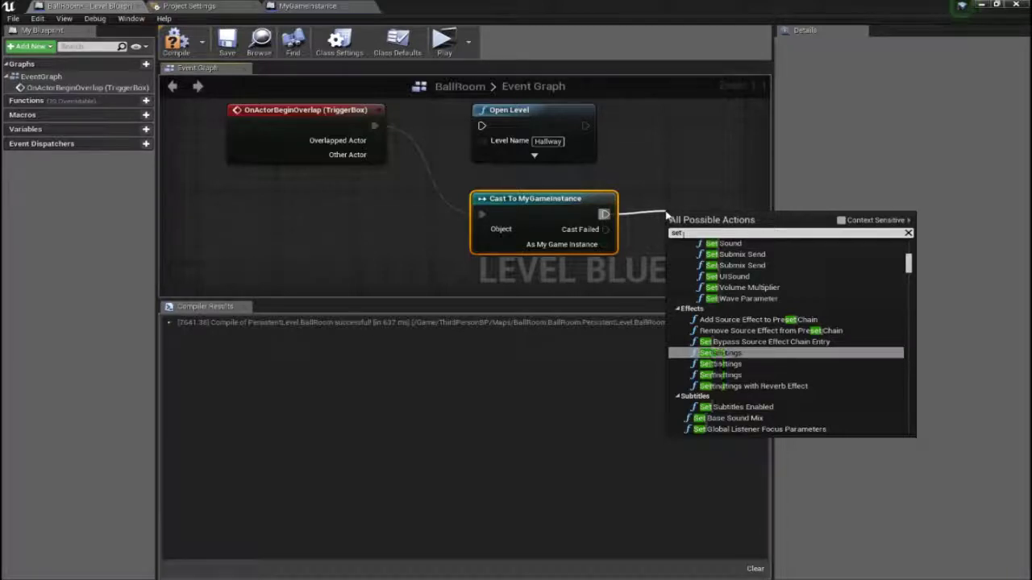
{"action": "type", "text": "variable"}
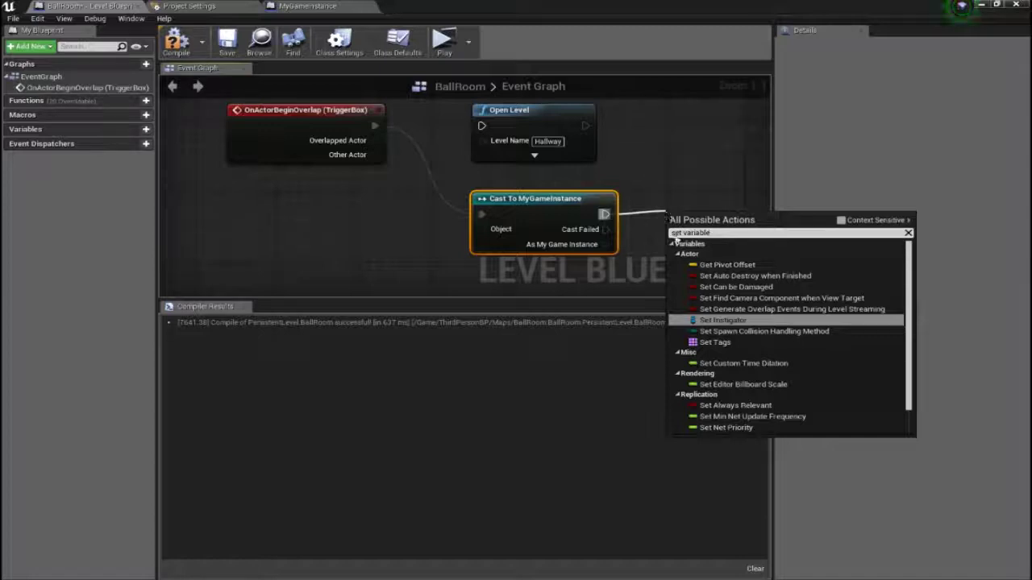
{"action": "mouse_move", "coordinate": [911, 387]}
{"action": "left_mouse_down"}
{"action": "mouse_move", "coordinate": [913, 433]}
{"action": "mouse_move", "coordinate": [911, 254]}
{"action": "left_mouse_up"}
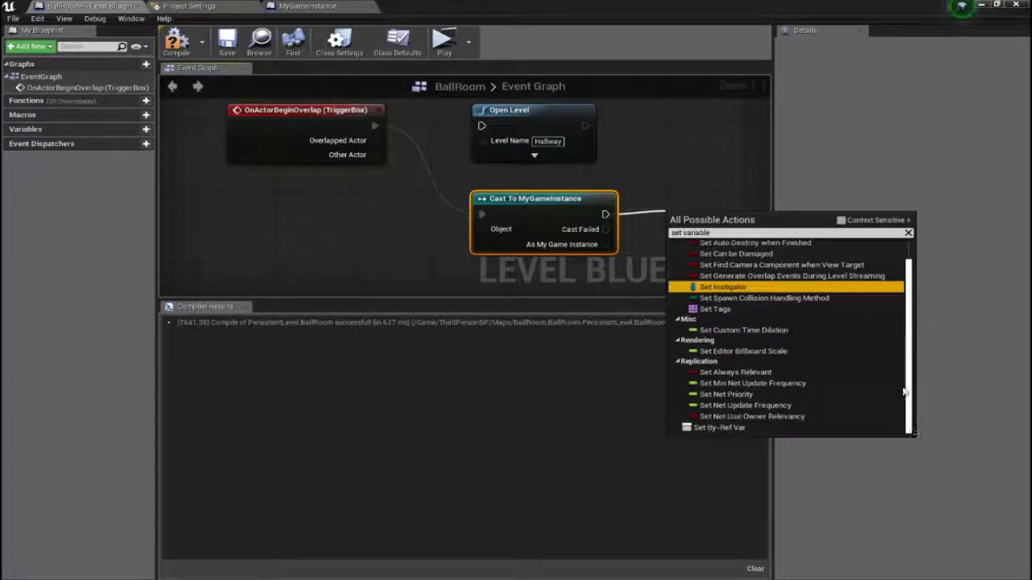
{"action": "left_click", "coordinate": [669, 169]}
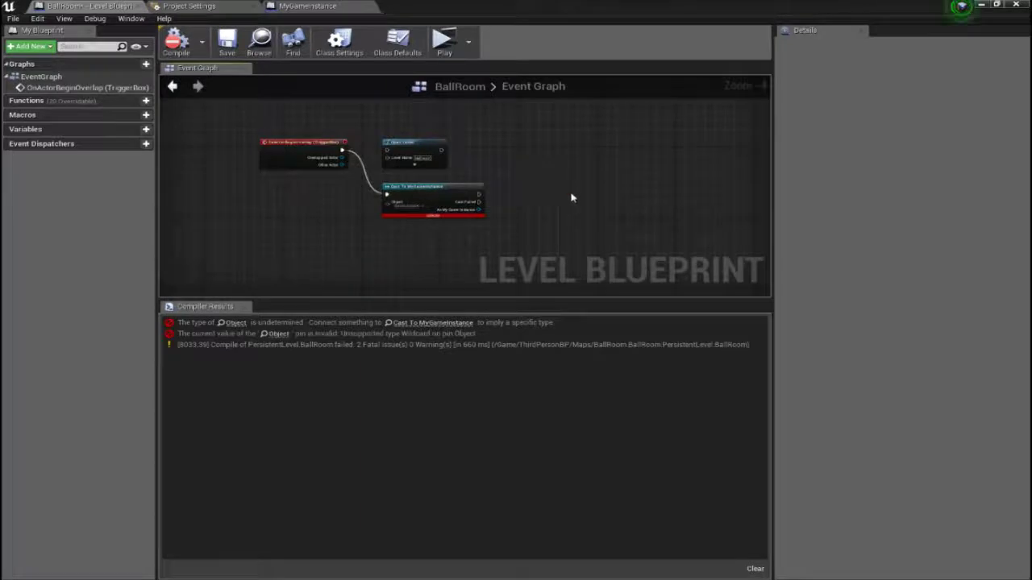
Place a SET Room Location node off the Cast node's success output via a 'Set RoomLoc' search.
{"action": "scroll", "coordinate": [580, 202], "scroll_direction": "up", "scroll_amount": 1}
{"action": "scroll", "coordinate": [605, 197], "scroll_direction": "up", "scroll_amount": 1}
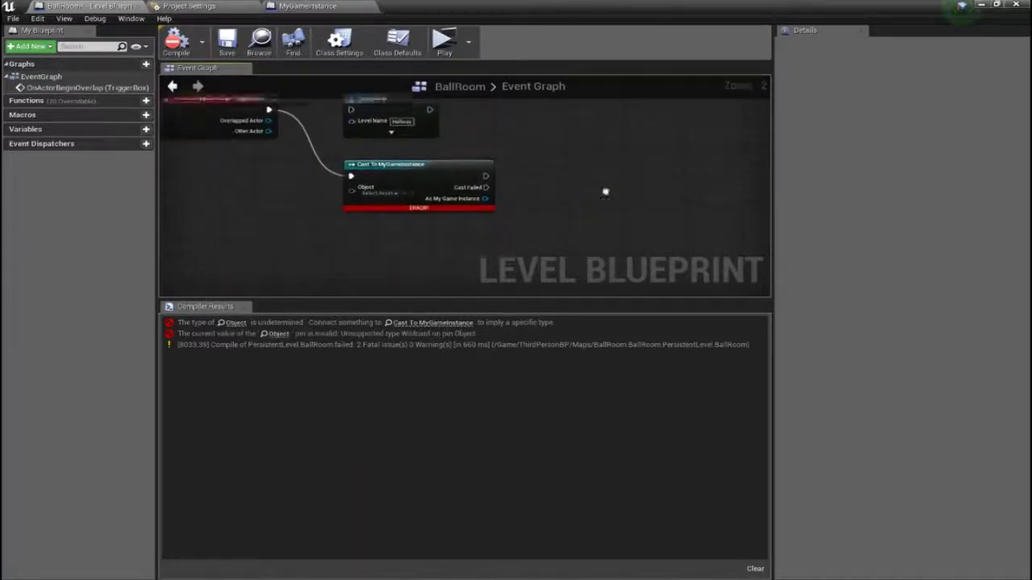
{"action": "scroll", "coordinate": [613, 198], "scroll_direction": "up", "scroll_amount": 1}
{"action": "scroll", "coordinate": [620, 202], "scroll_direction": "down", "scroll_amount": 1}
{"action": "scroll", "coordinate": [627, 207], "scroll_direction": "up", "scroll_amount": 1}
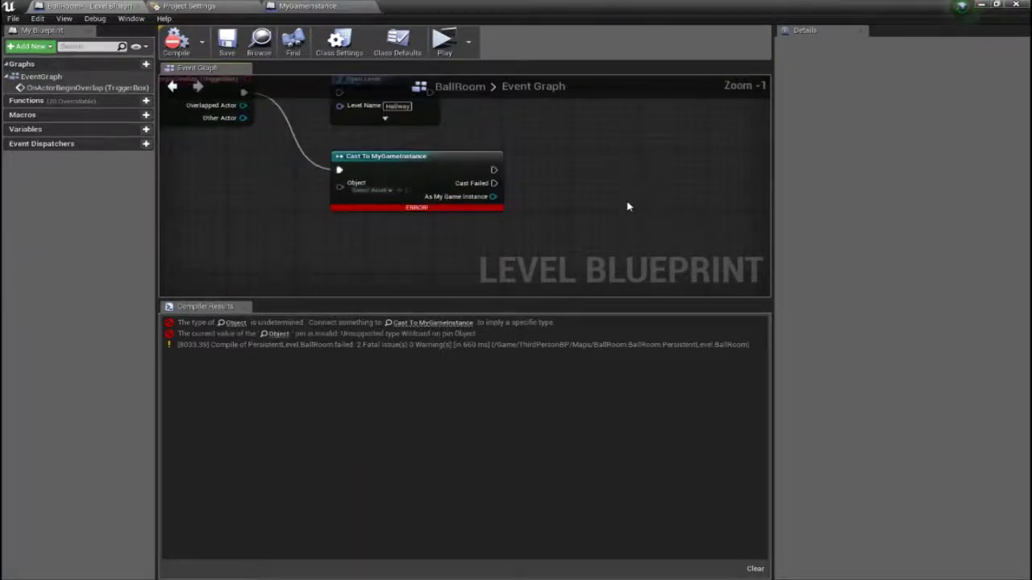
{"action": "scroll", "coordinate": [628, 208], "scroll_direction": "up", "scroll_amount": 1}
{"action": "right_click_drag", "start_coordinate": [604, 198], "coordinate": [485, 175]}
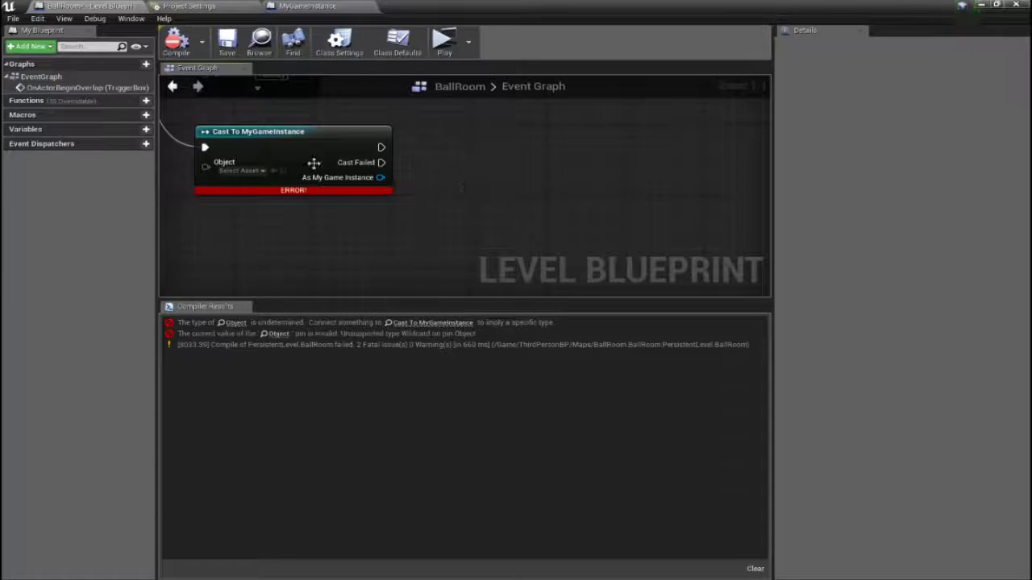
{"action": "left_click_drag", "start_coordinate": [381, 146], "coordinate": [474, 141]}
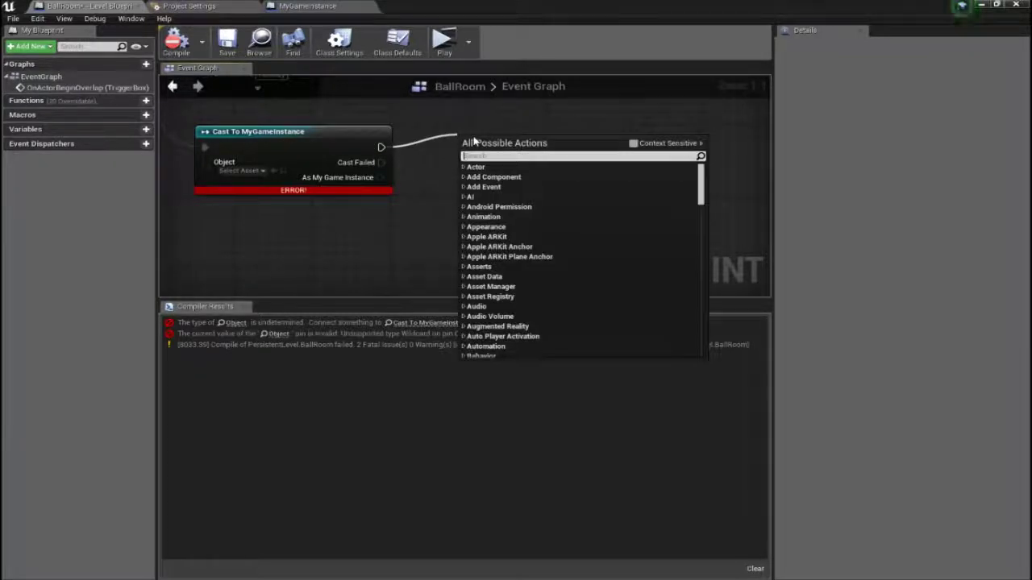
{"action": "type", "text": "Set"}
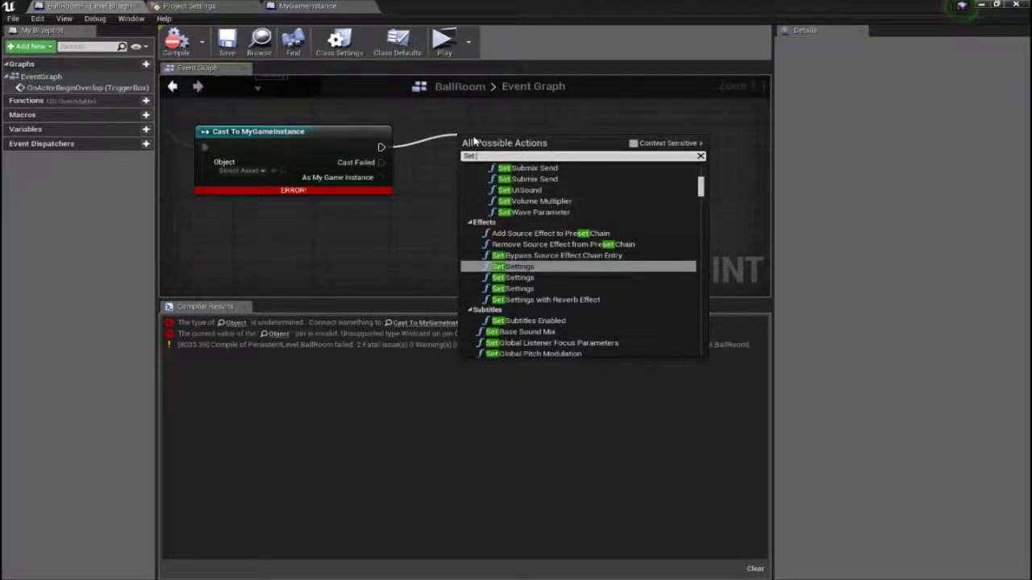
{"action": "type", "text": " Room"}
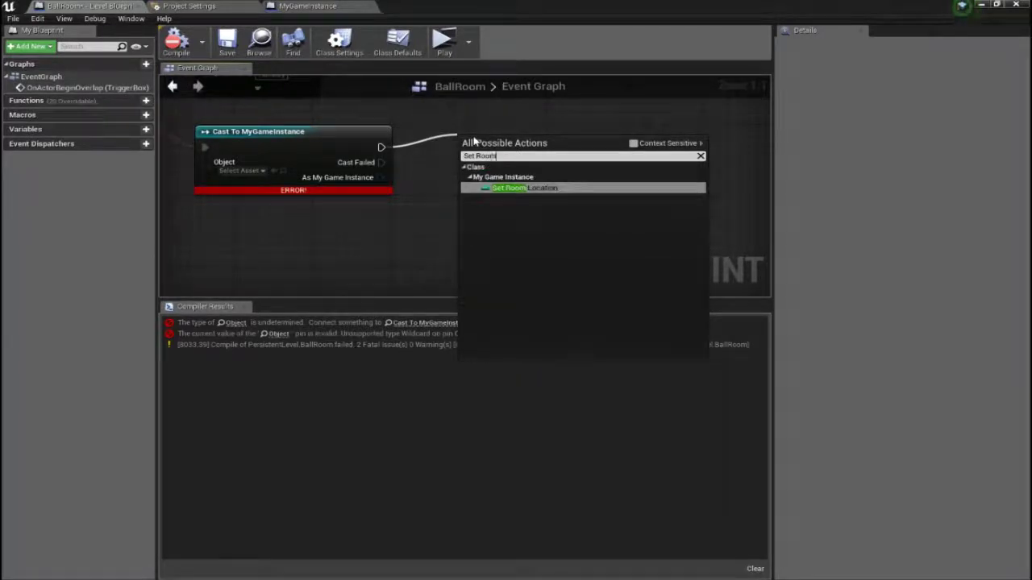
{"action": "type", "text": " Locatio"}
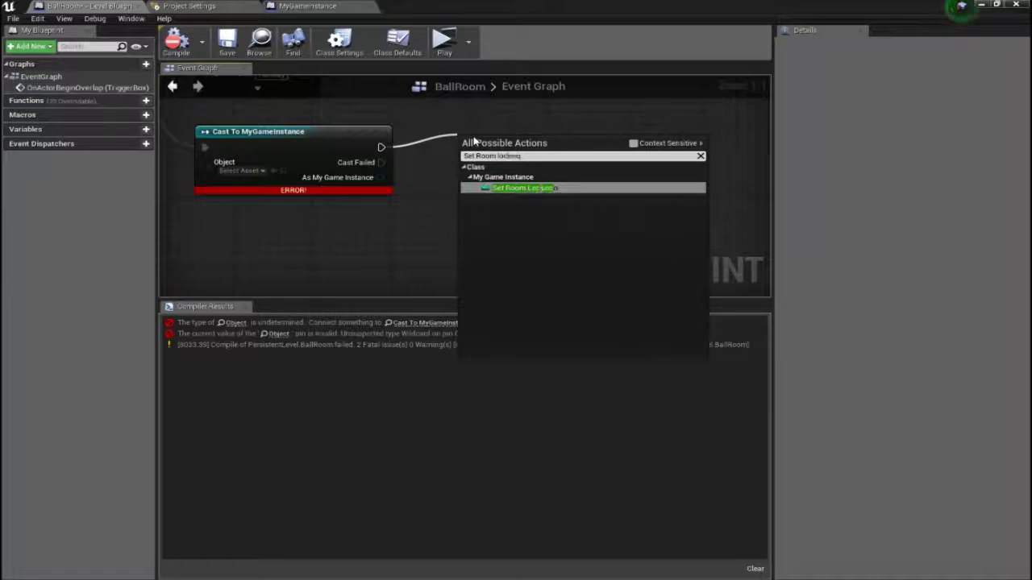
{"action": "type", "text": "c"}
{"action": "key", "text": "Return"}
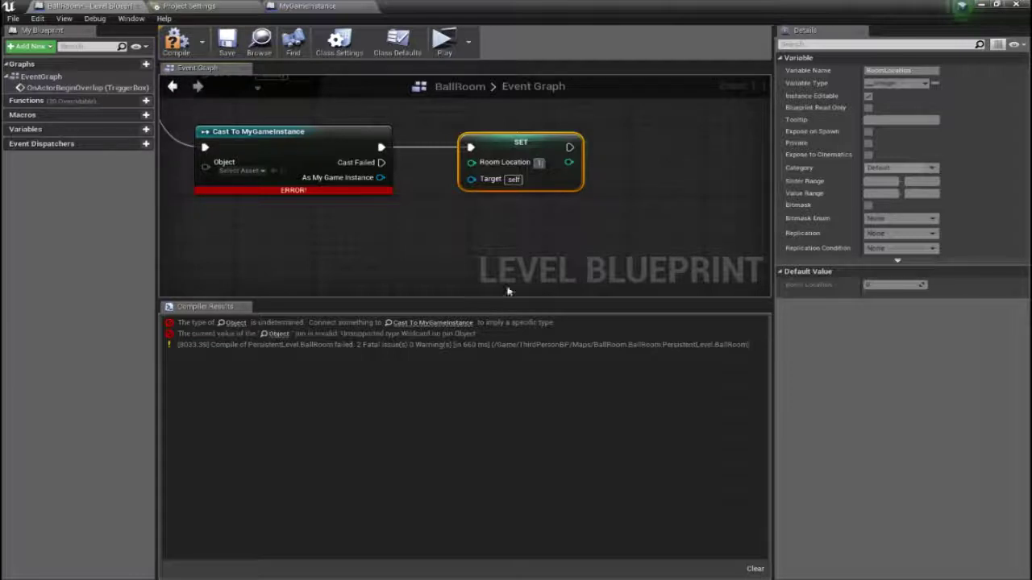
{"action": "key", "text": "Delete"}
Zoom out and pan to the graph's nodes, briefly opening and dismissing the action list.
{"action": "scroll", "coordinate": [490, 258], "scroll_direction": "down", "scroll_amount": 2}
{"action": "scroll", "coordinate": [511, 230], "scroll_direction": "down", "scroll_amount": 2}
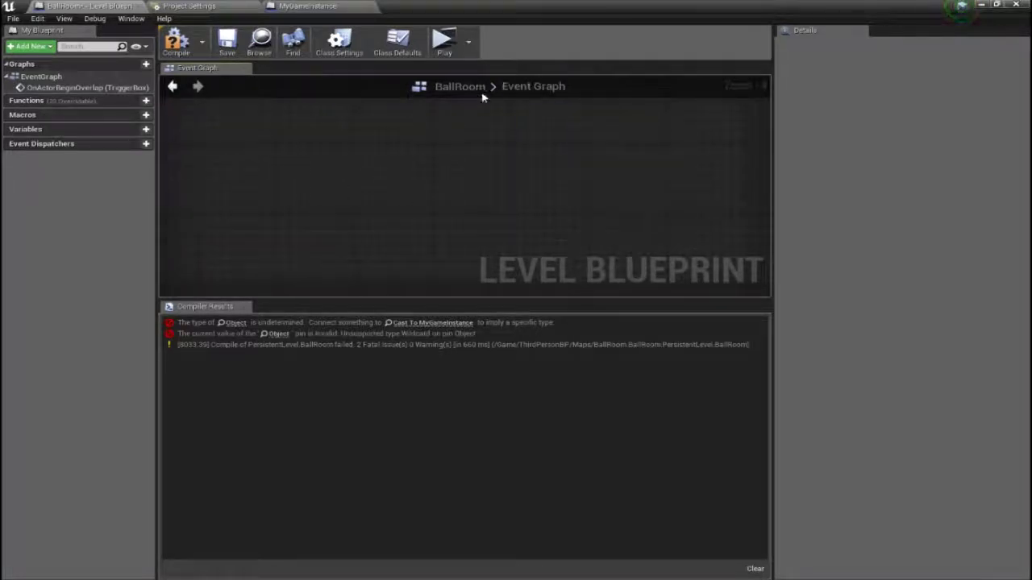
{"action": "scroll", "coordinate": [377, 226], "scroll_direction": "down", "scroll_amount": 4}
{"action": "scroll", "coordinate": [426, 220], "scroll_direction": "down", "scroll_amount": 4}
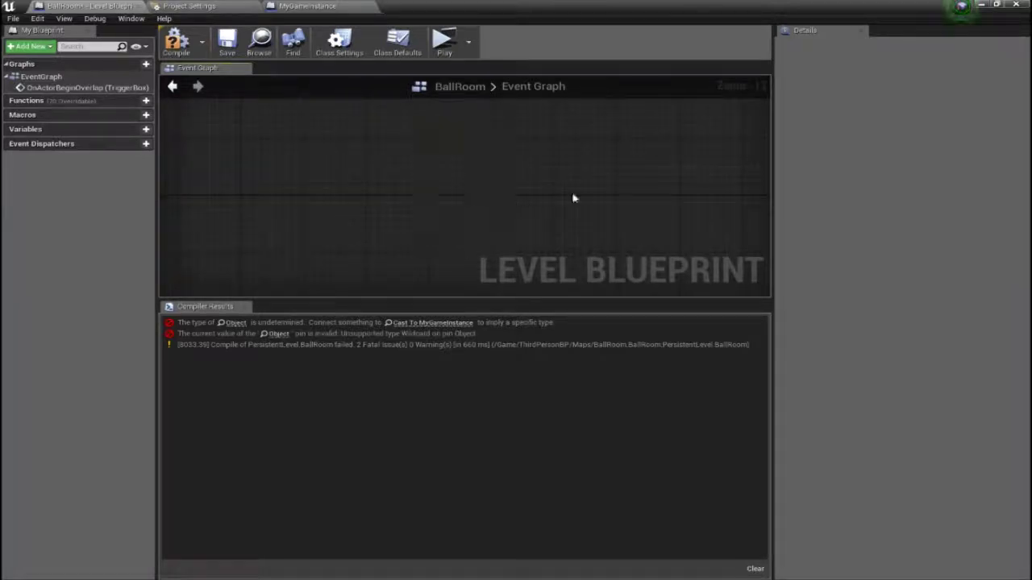
{"action": "right_click_drag", "start_coordinate": [693, 105], "coordinate": [748, 145]}
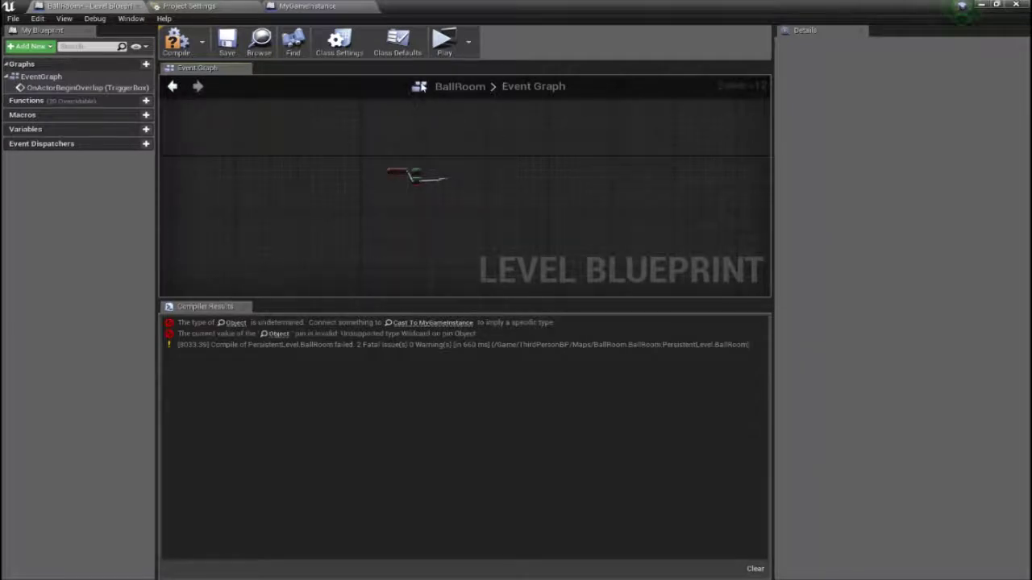
{"action": "right_click", "coordinate": [414, 177]}
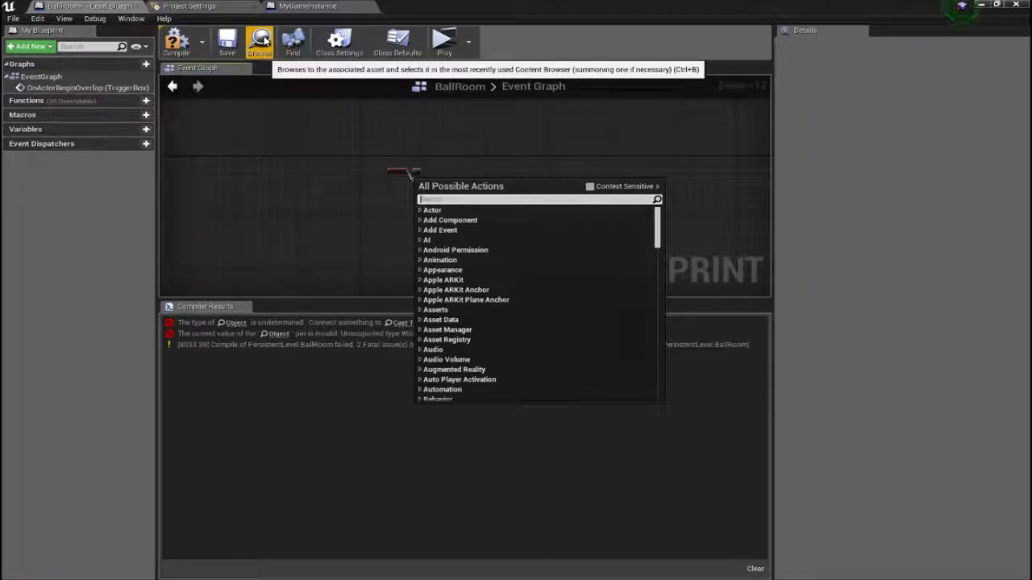
{"action": "key", "text": "Escape"}
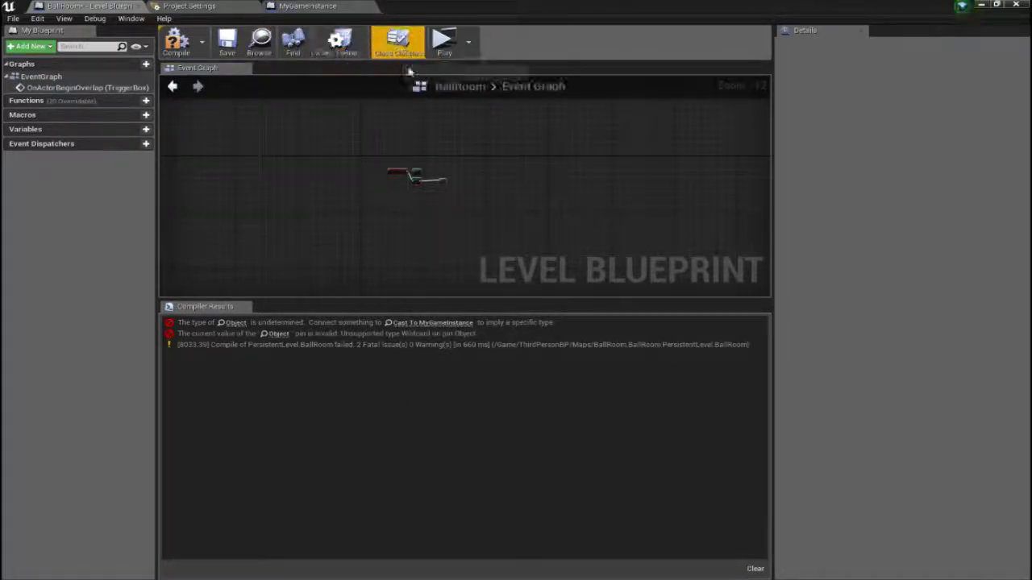
Zoom back in, centre the nodes, and open the action list below them.
{"action": "scroll", "coordinate": [379, 194], "scroll_direction": "up", "scroll_amount": 4}
{"action": "scroll", "coordinate": [402, 205], "scroll_direction": "up", "scroll_amount": 4}
{"action": "right_click_drag", "start_coordinate": [401, 203], "coordinate": [471, 240]}
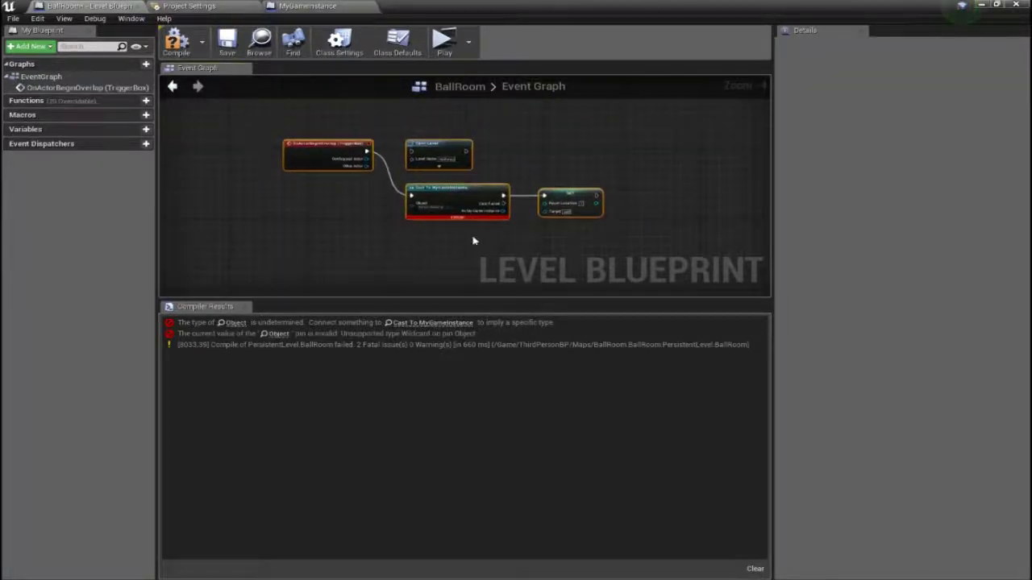
{"action": "right_click", "coordinate": [474, 241]}
{"action": "scroll", "coordinate": [484, 240], "scroll_direction": "up", "scroll_amount": 3}
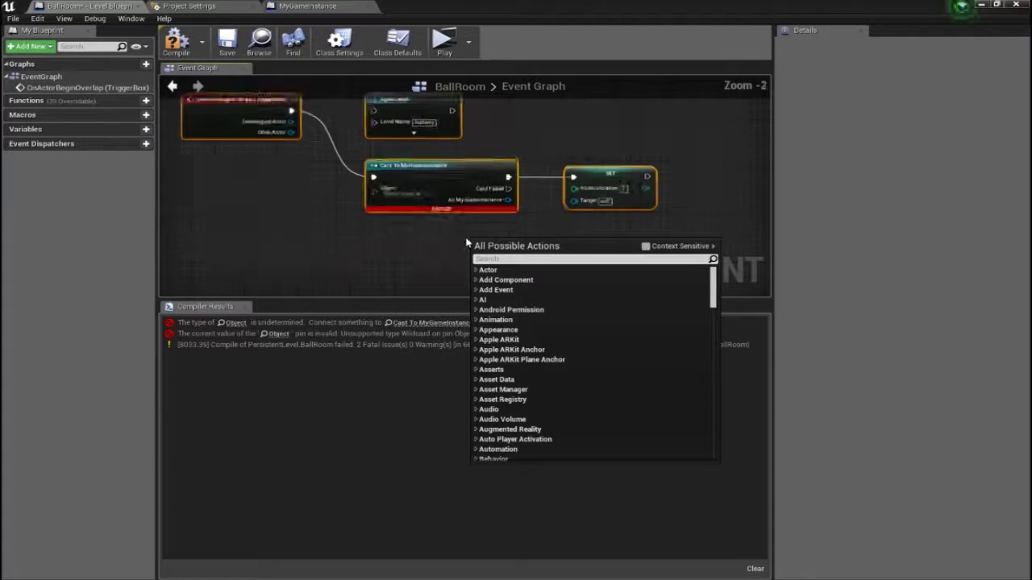
{"action": "scroll", "coordinate": [565, 184], "scroll_direction": "down", "scroll_amount": 2}
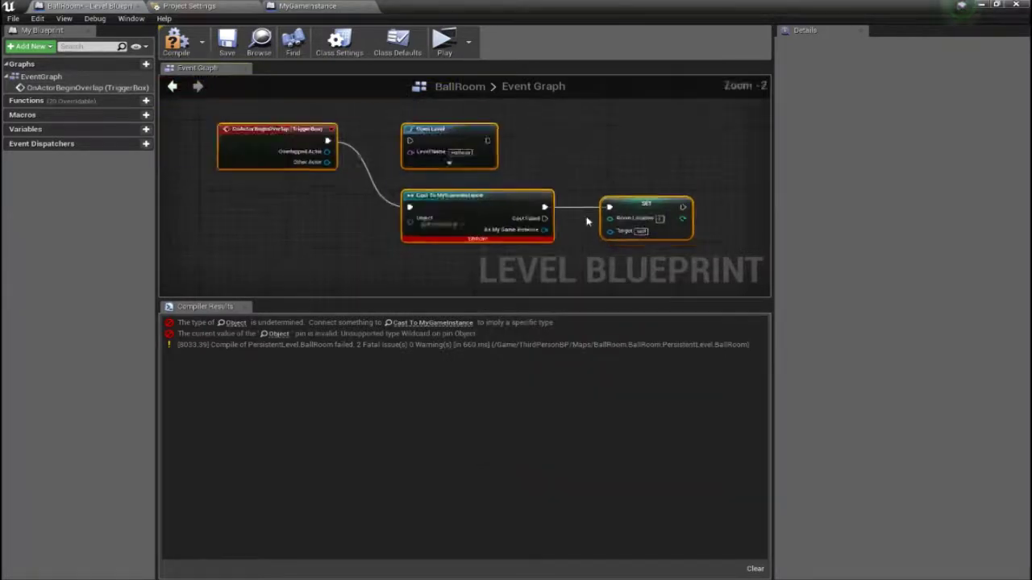
Select the SET Room Location node and inspect its Room Location pin options.
{"action": "left_click", "coordinate": [574, 166]}
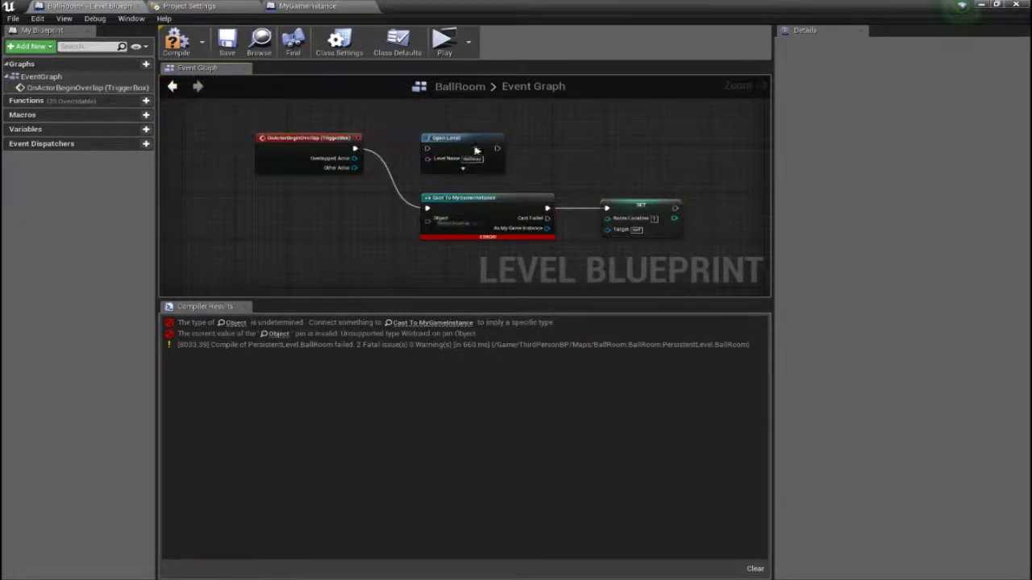
{"action": "left_click", "coordinate": [641, 208]}
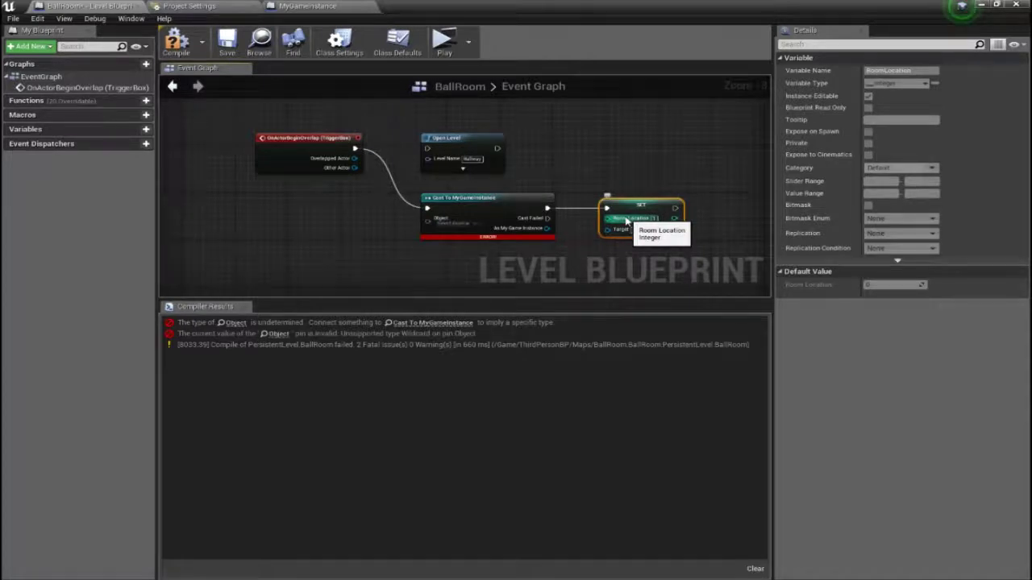
{"action": "key", "text": "ctrl+f"}
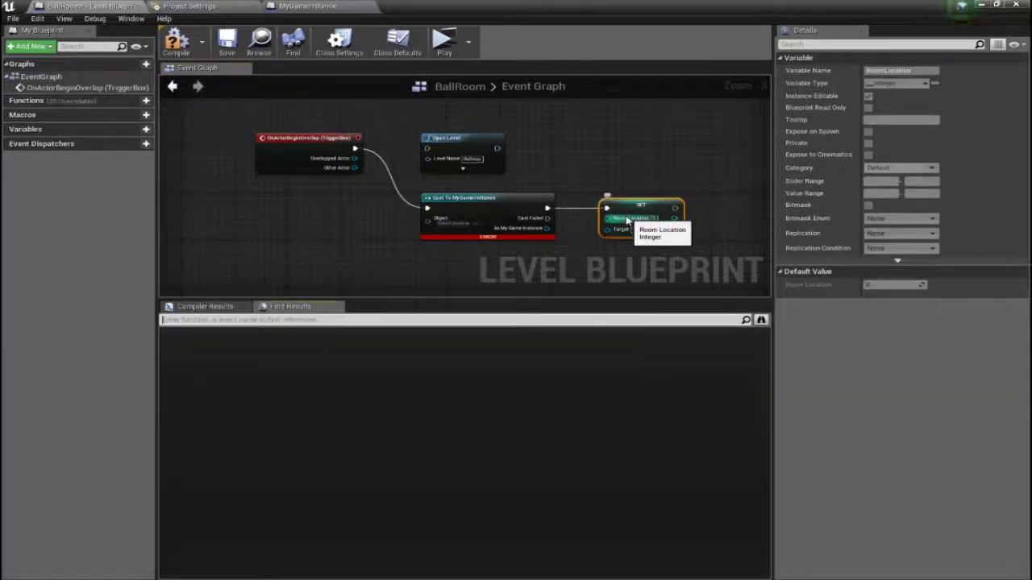
{"action": "right_click", "coordinate": [628, 220]}
{"action": "key", "text": "Escape"}
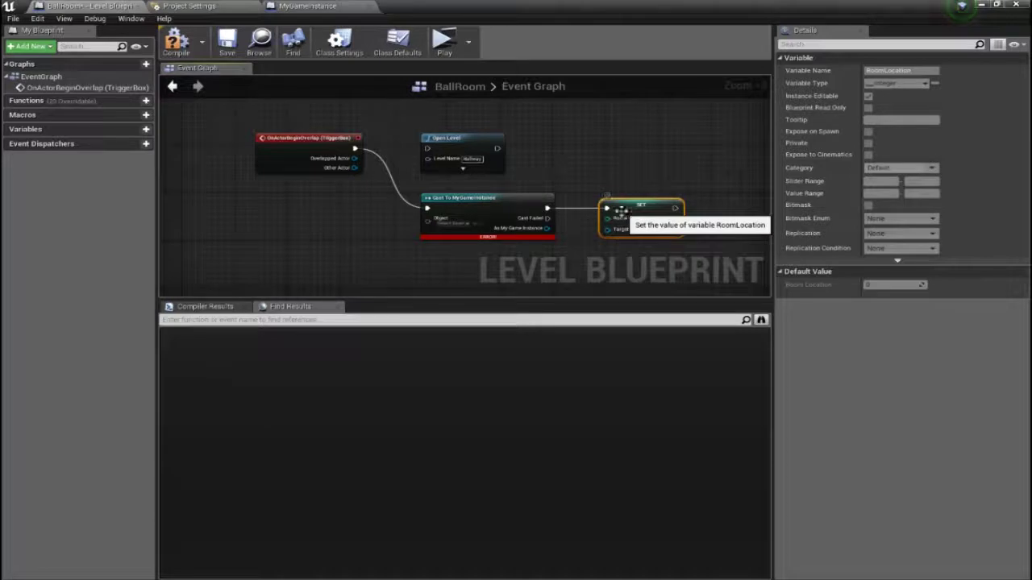
{"action": "scroll", "coordinate": [629, 189], "scroll_direction": "up", "scroll_amount": 4}
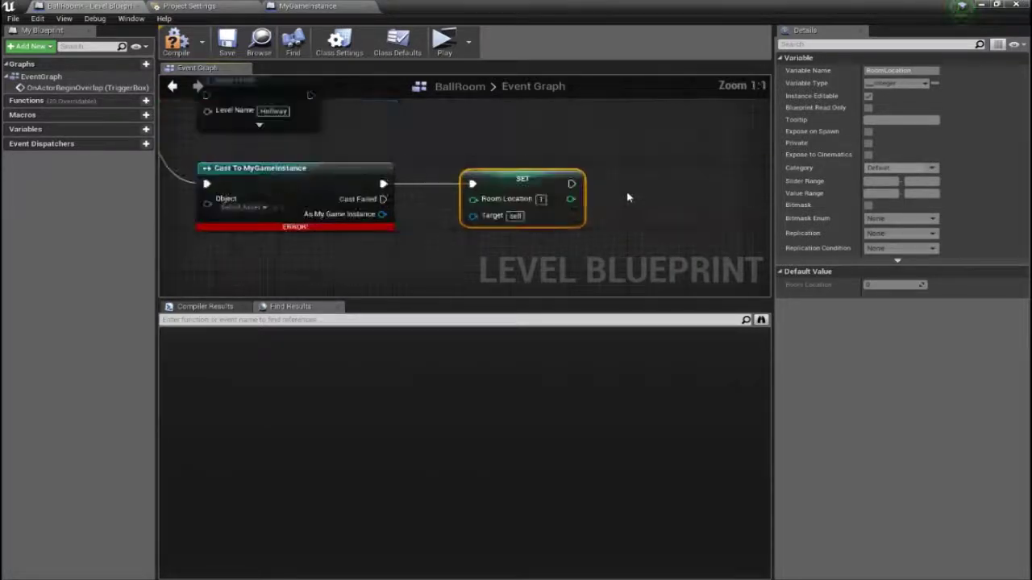
{"action": "scroll", "coordinate": [628, 197], "scroll_direction": "down", "scroll_amount": 1}
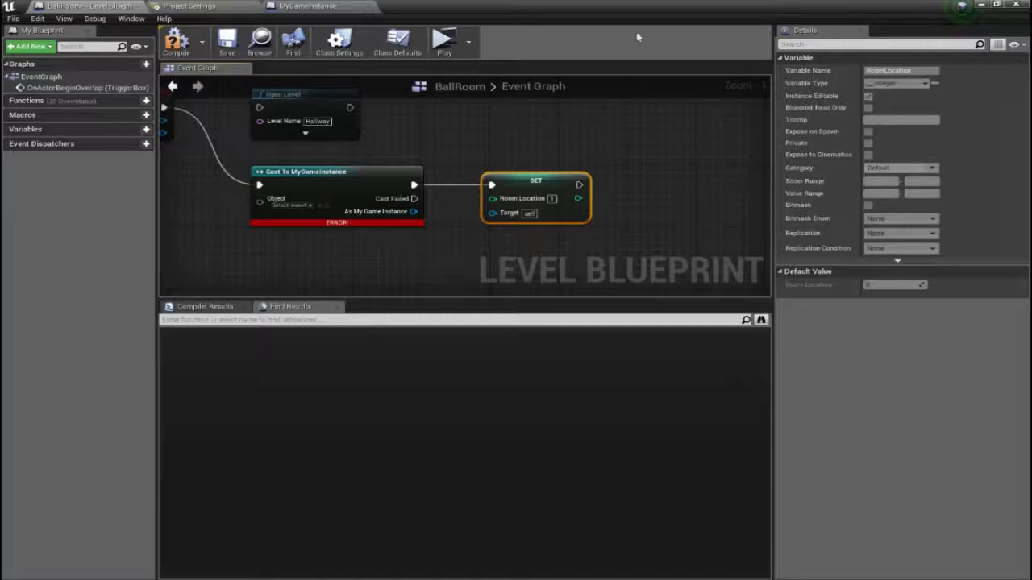
{"action": "left_click", "coordinate": [460, 129]}
Connect the Cast To MyGameInstance execution output to the SET Room Location node.
{"action": "right_click_drag", "start_coordinate": [577, 122], "coordinate": [772, 166]}
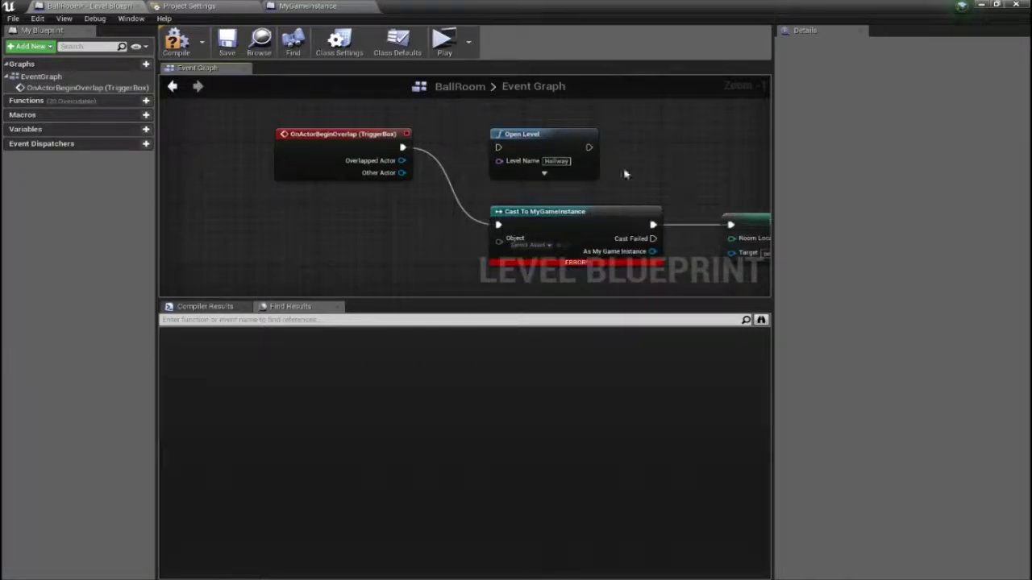
{"action": "right_click_drag", "start_coordinate": [624, 174], "coordinate": [449, 98]}
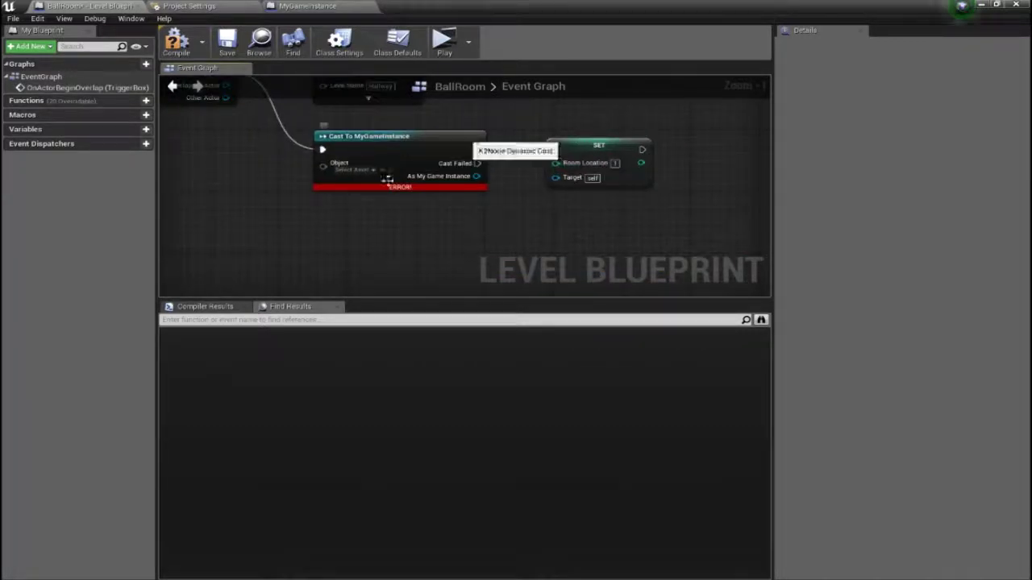
{"action": "left_click_drag", "start_coordinate": [477, 149], "coordinate": [554, 149]}
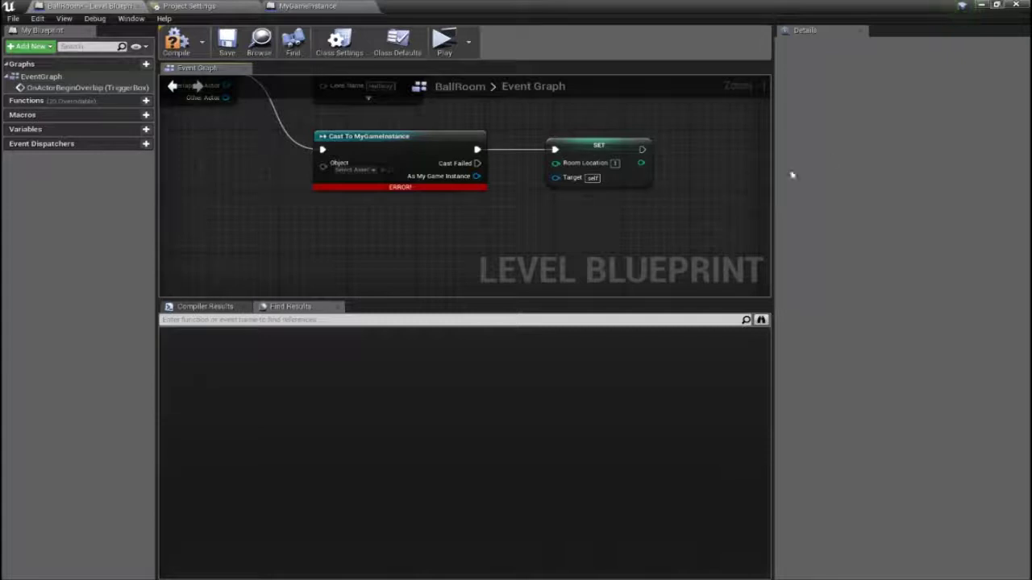
Compile, jump to the SET node's unconnected Target error, and start wiring As My Game Instance to it.
{"action": "left_click", "coordinate": [177, 42]}
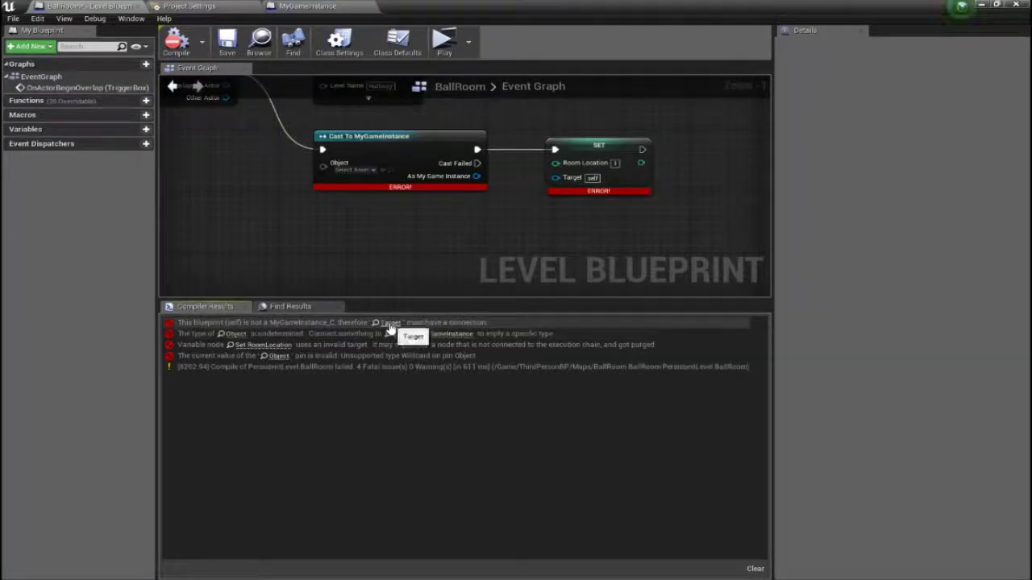
{"action": "left_click", "coordinate": [389, 324]}
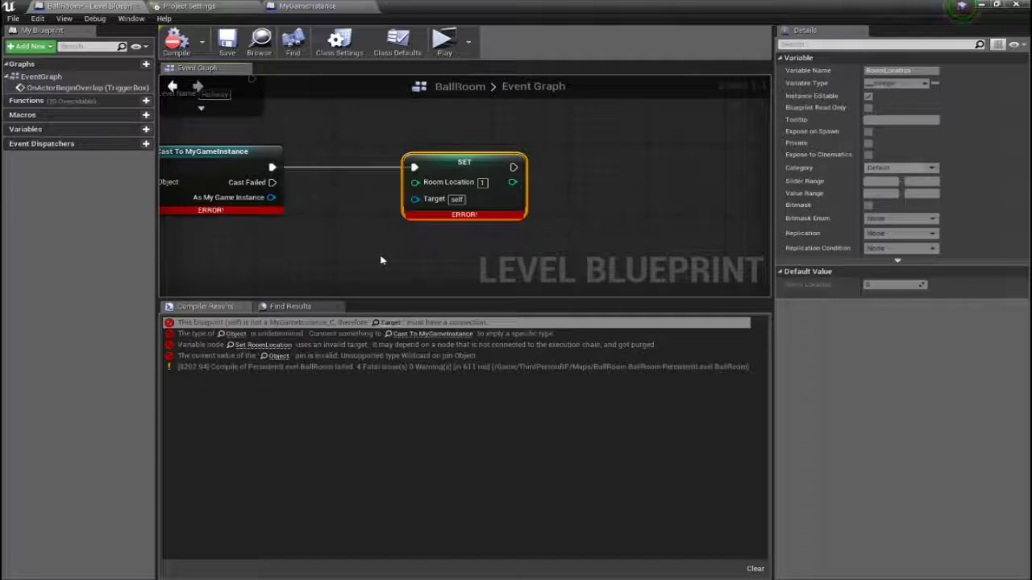
{"action": "right_click_drag", "start_coordinate": [401, 253], "coordinate": [468, 265]}
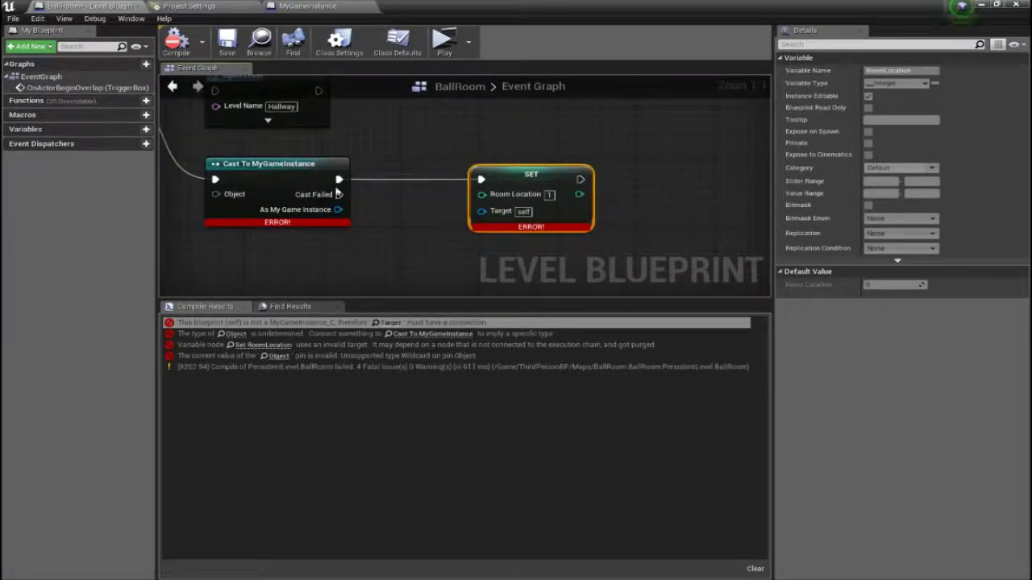
{"action": "mouse_move", "coordinate": [350, 218]}
{"action": "left_mouse_down"}
{"action": "mouse_move", "coordinate": [374, 220]}
{"action": "mouse_move", "coordinate": [342, 218]}
{"action": "left_mouse_up"}
{"action": "left_click_drag", "start_coordinate": [337, 209], "coordinate": [484, 212]}
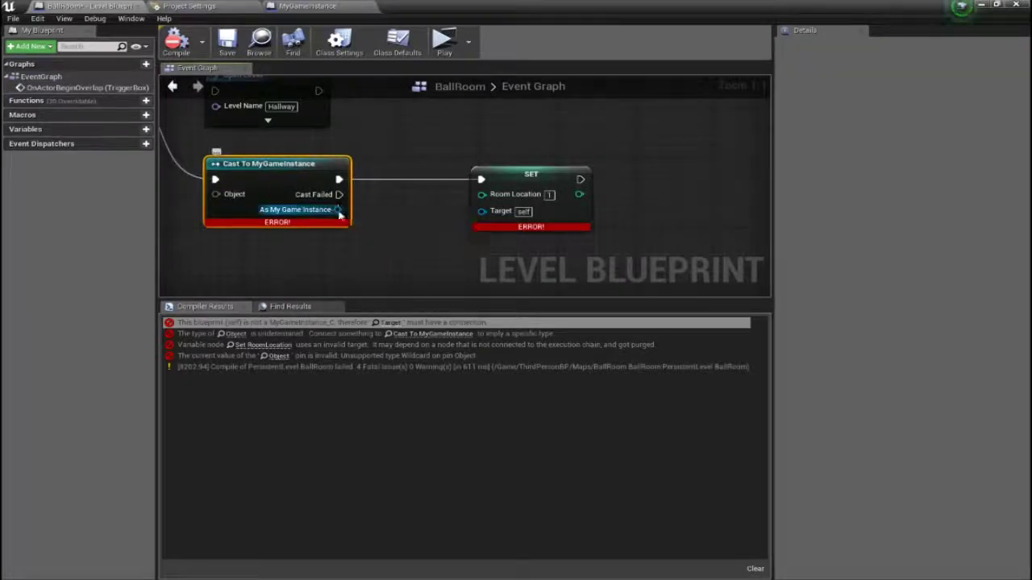
Connect As My Game Instance to SET's Target and recompile.
{"action": "left_click_drag", "start_coordinate": [481, 213], "coordinate": [481, 214]}
{"action": "right_click_drag", "start_coordinate": [428, 215], "coordinate": [522, 204]}
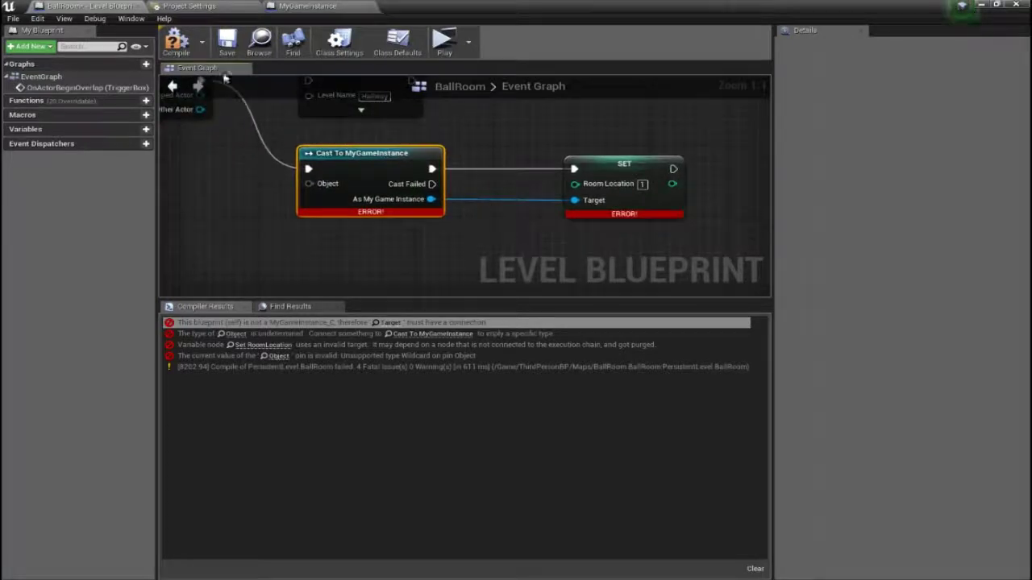
{"action": "left_click", "coordinate": [178, 46]}
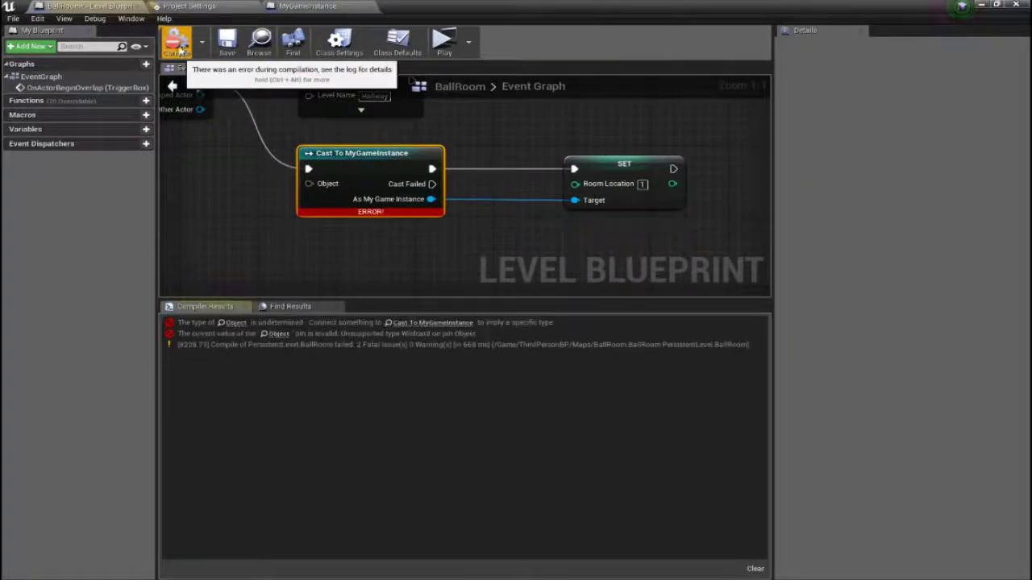
{"action": "left_click", "coordinate": [179, 50]}
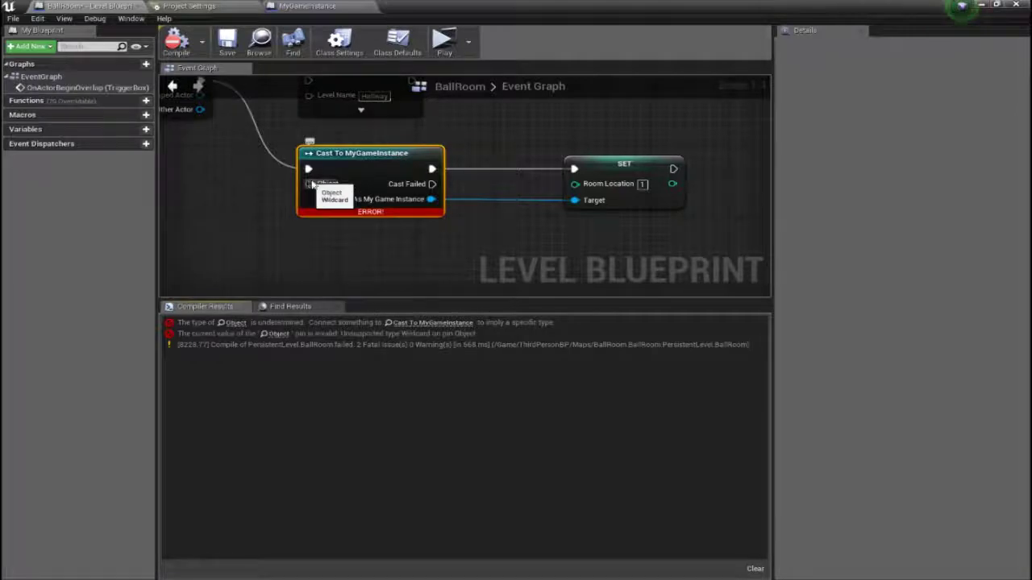
Feed a Get Game Instance node into the cast's Object input, position it, and compile.
{"action": "left_click_drag", "start_coordinate": [300, 188], "coordinate": [260, 209]}
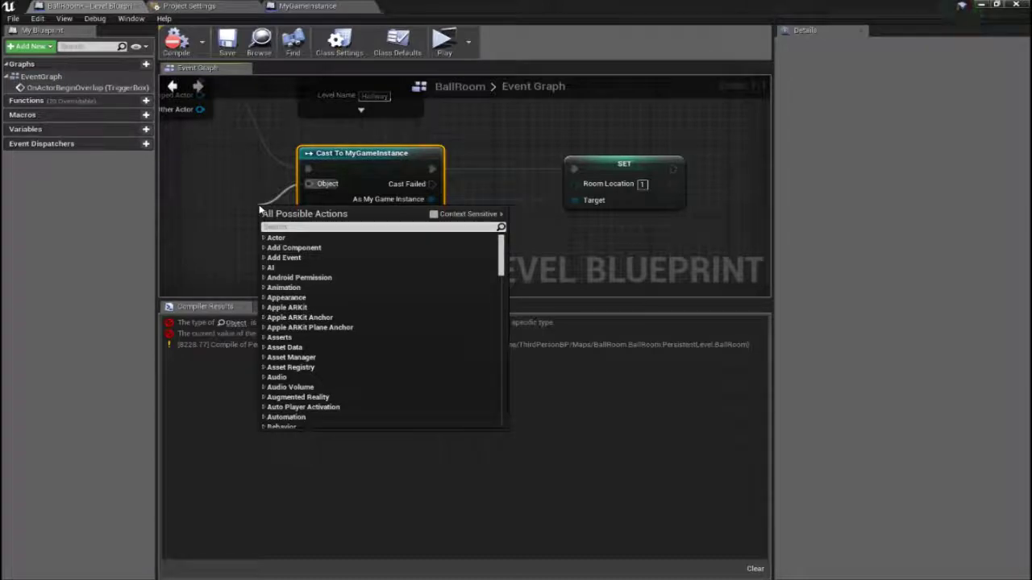
{"action": "type", "text": "G"}
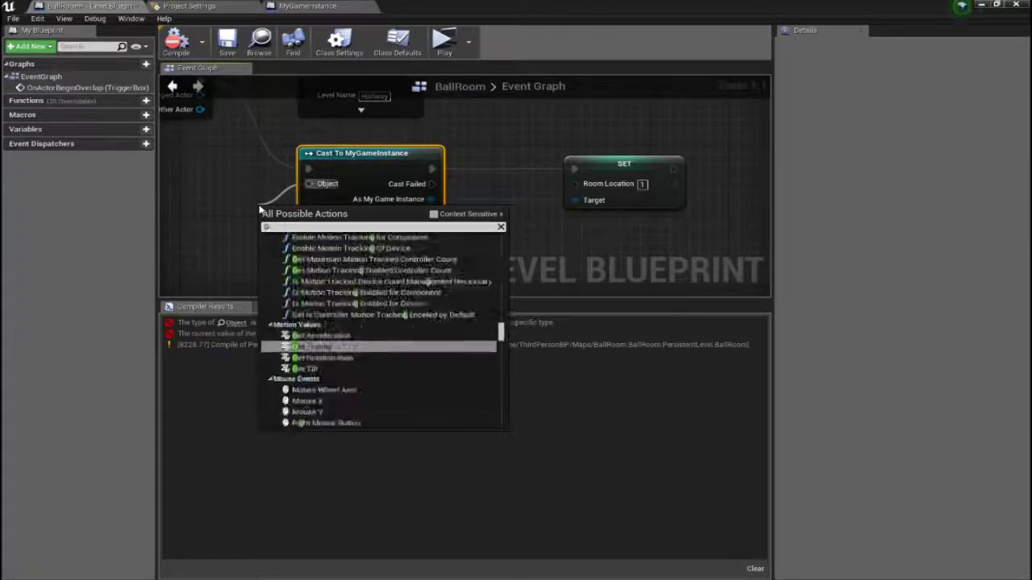
{"action": "type", "text": "et Game"}
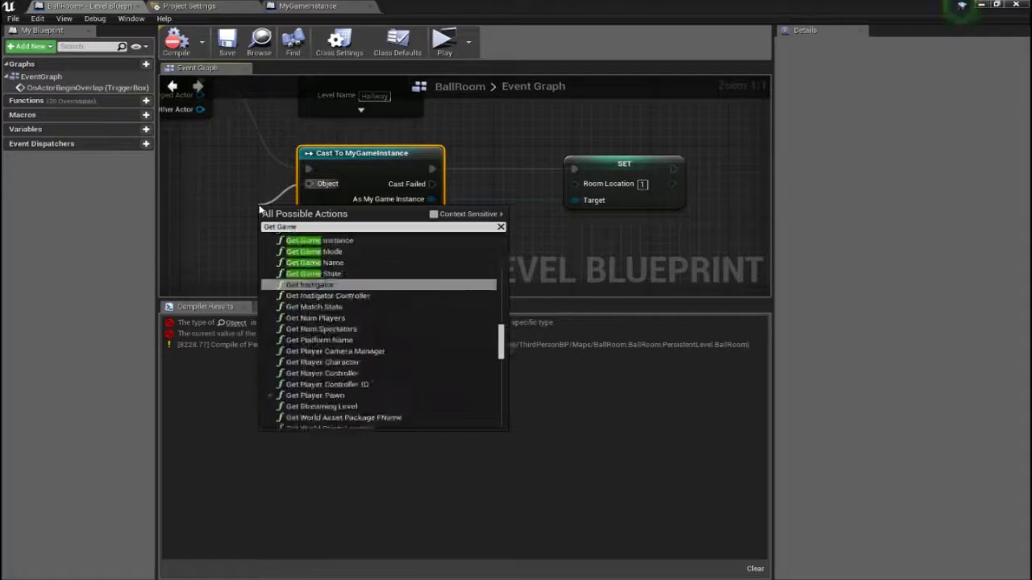
{"action": "type", "text": " Instance"}
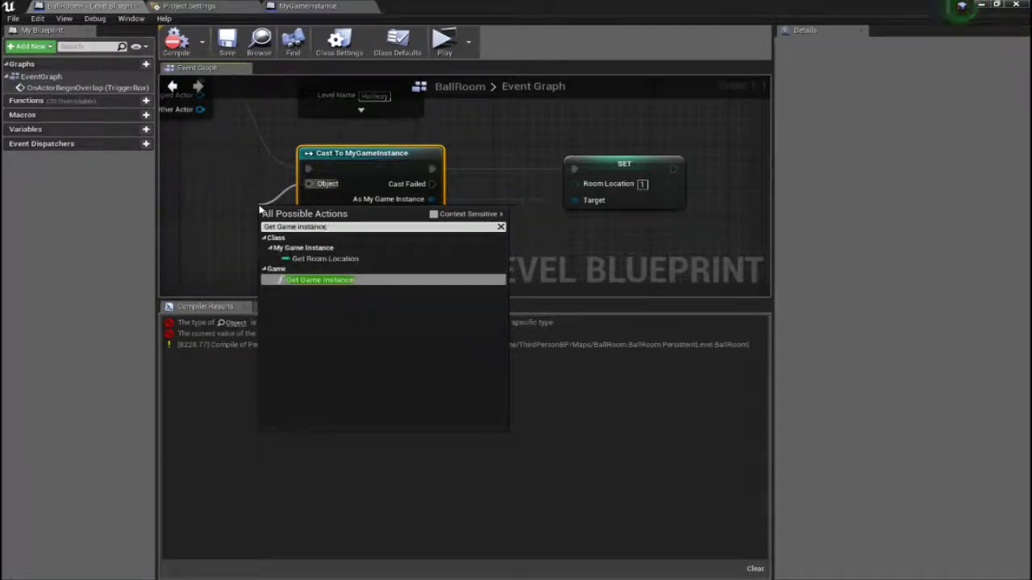
{"action": "key", "text": "Return"}
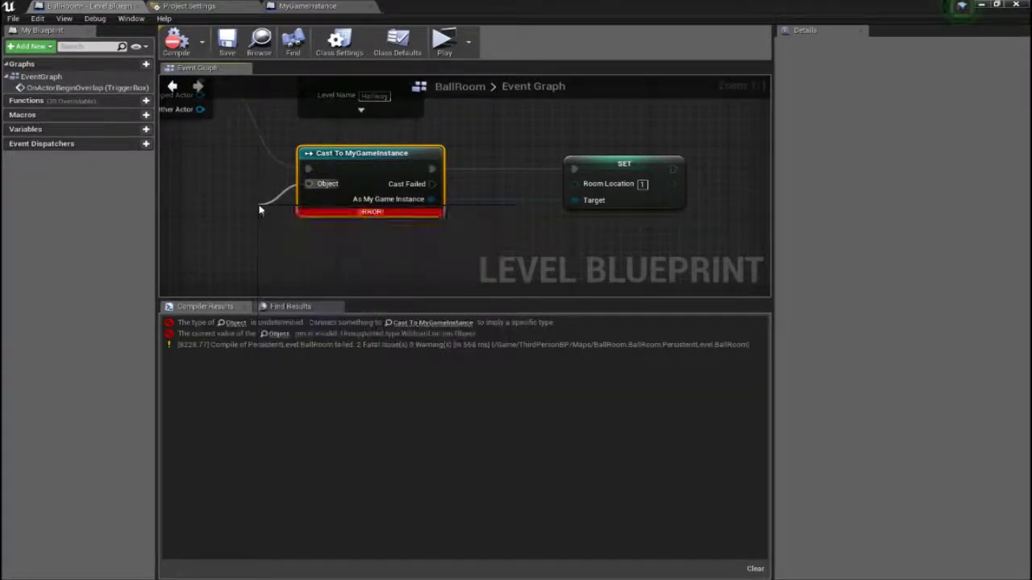
{"action": "left_click_drag", "start_coordinate": [285, 220], "coordinate": [196, 193]}
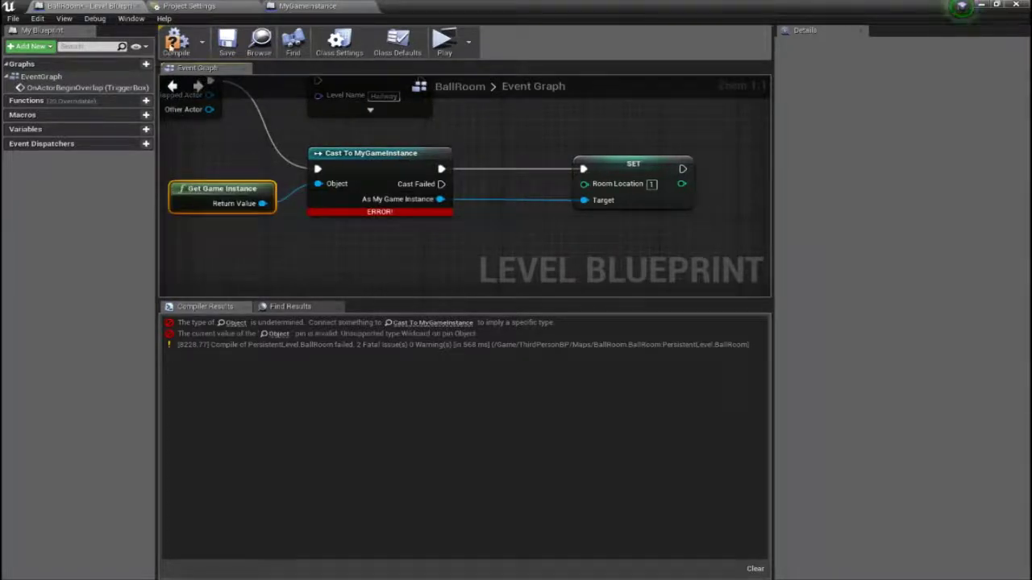
{"action": "left_click", "coordinate": [177, 41]}
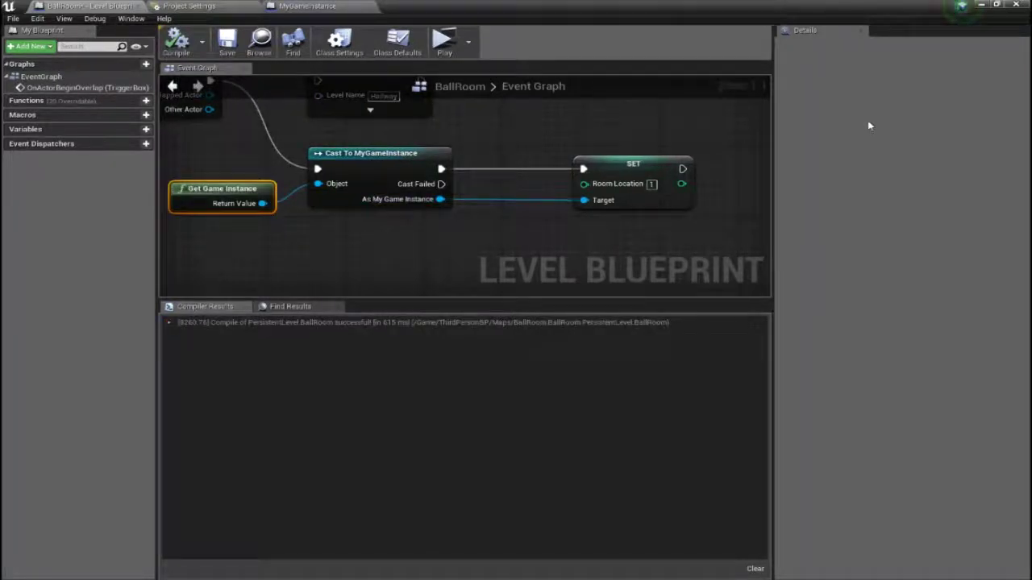
Play BallRoom as a standalone game preview, then exit back to the level blueprint.
{"action": "left_click", "coordinate": [998, 6]}
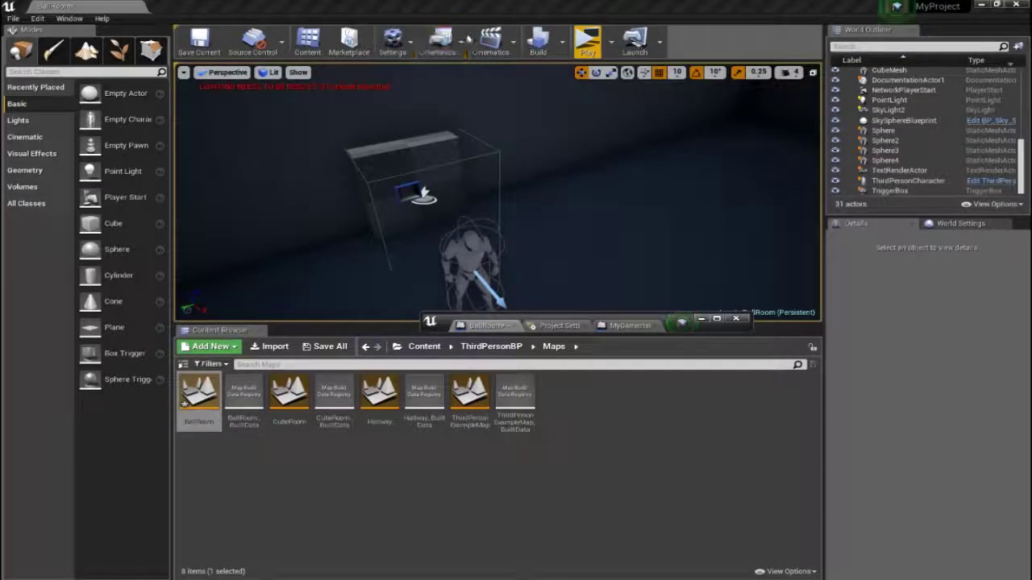
{"action": "left_click", "coordinate": [586, 42]}
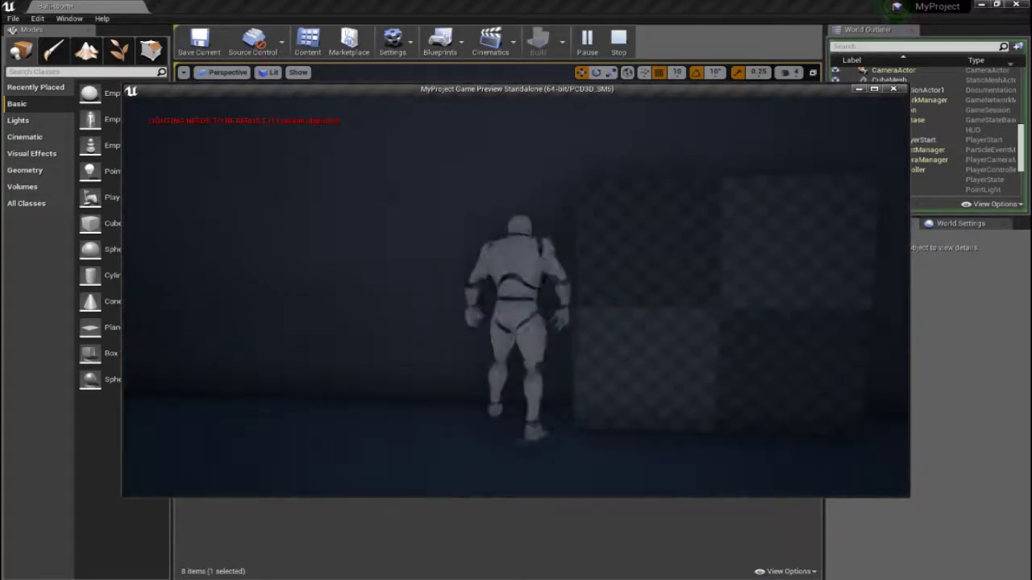
{"action": "key", "text": "Escape"}
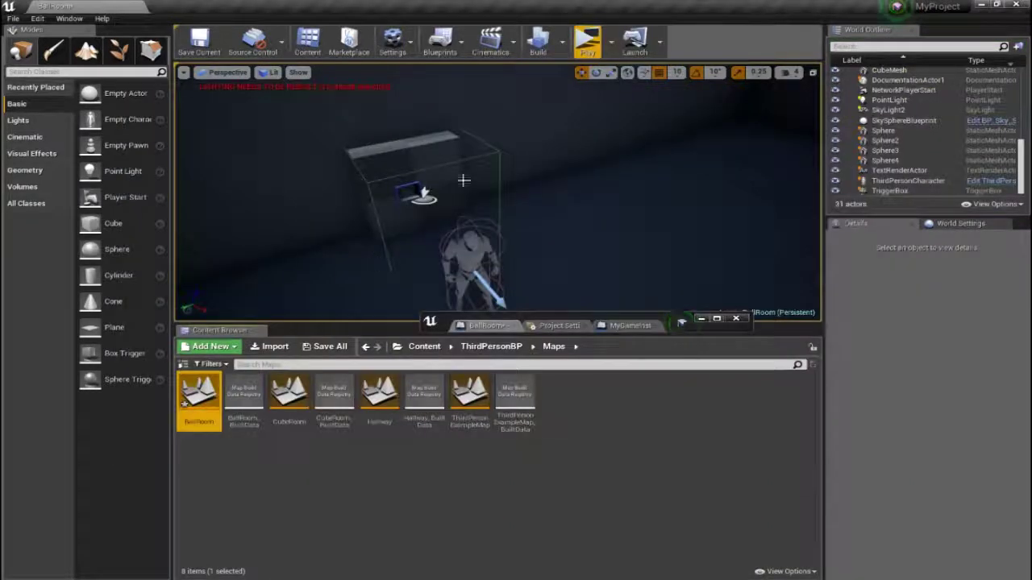
{"action": "left_click", "coordinate": [716, 318]}
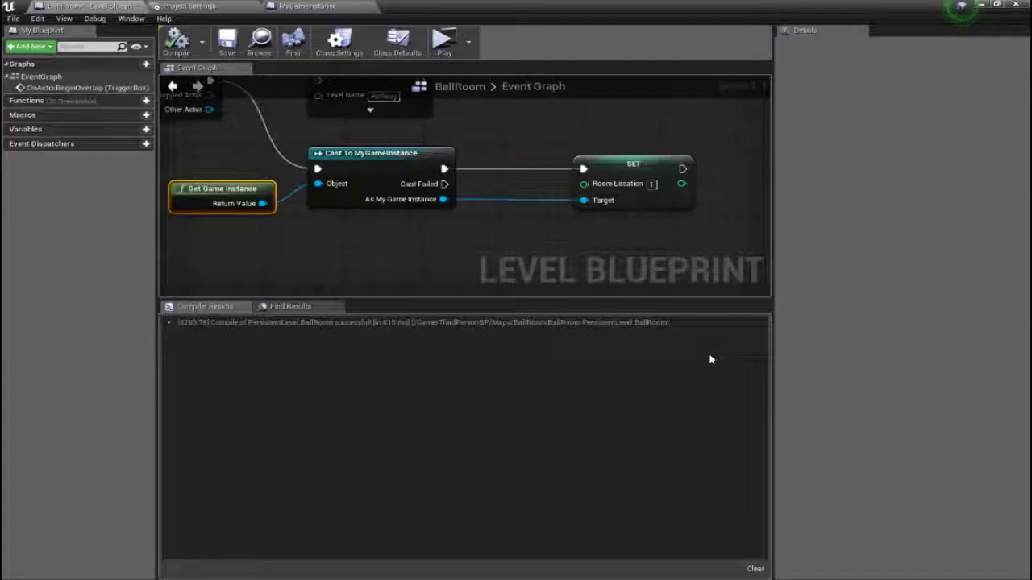
Add a Print String node after SET Room Location and place it beside SET.
{"action": "right_click_drag", "start_coordinate": [643, 220], "coordinate": [693, 306]}
{"action": "scroll", "coordinate": [677, 246], "scroll_direction": "down", "scroll_amount": 2}
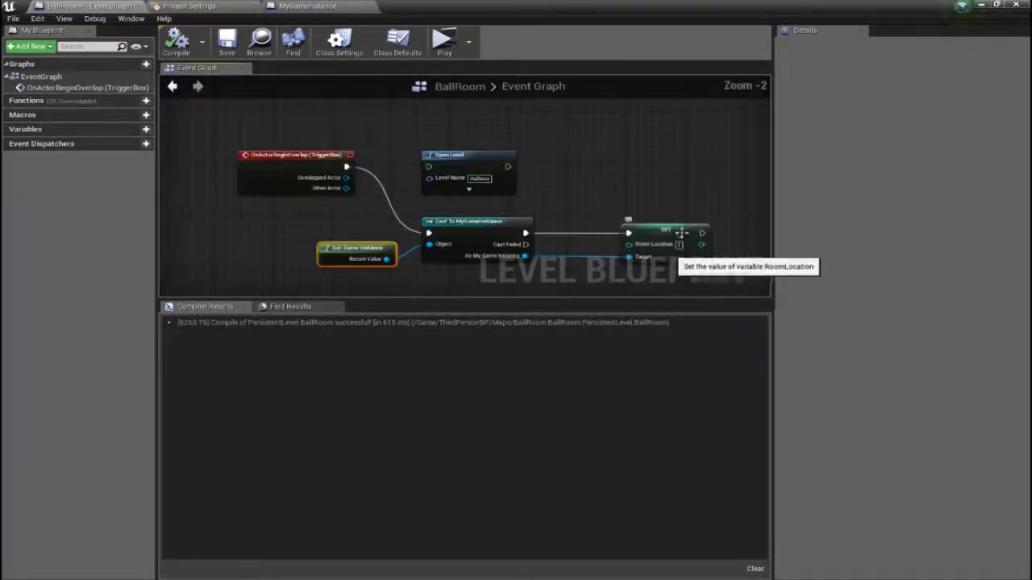
{"action": "right_click_drag", "start_coordinate": [678, 246], "coordinate": [615, 182]}
{"action": "right_click_drag", "start_coordinate": [672, 221], "coordinate": [594, 232]}
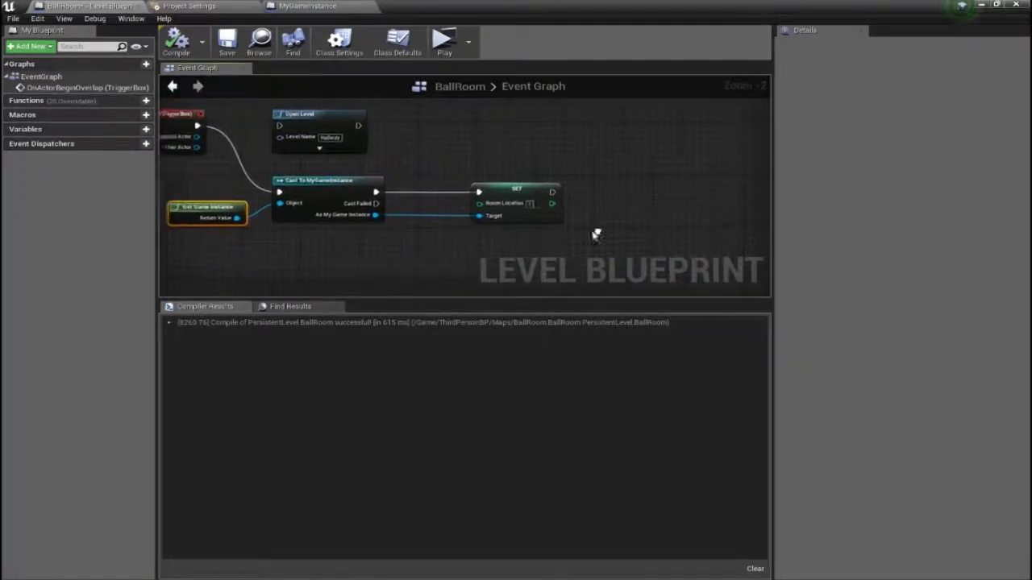
{"action": "left_click_drag", "start_coordinate": [551, 191], "coordinate": [601, 192]}
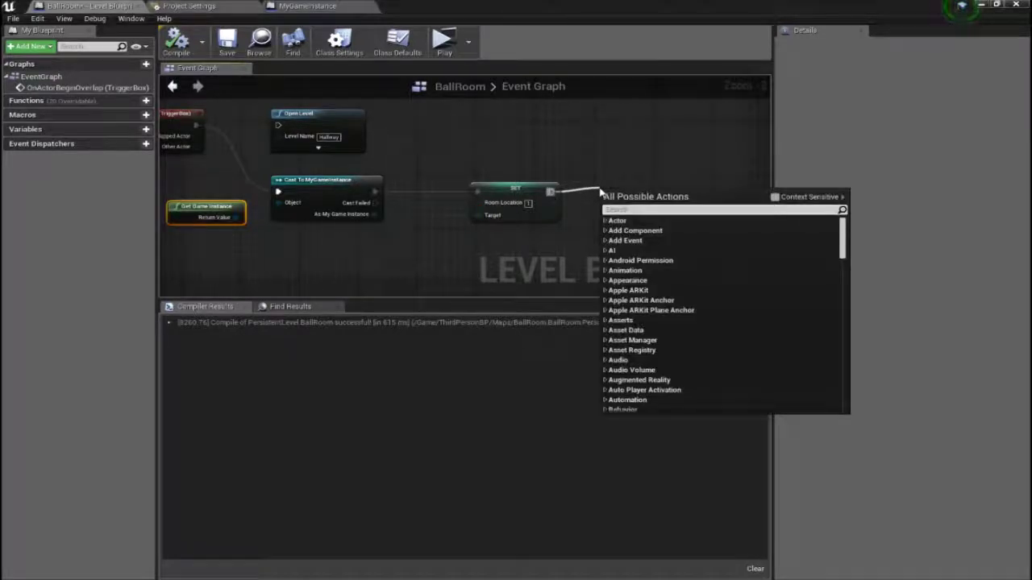
{"action": "type", "text": "print"}
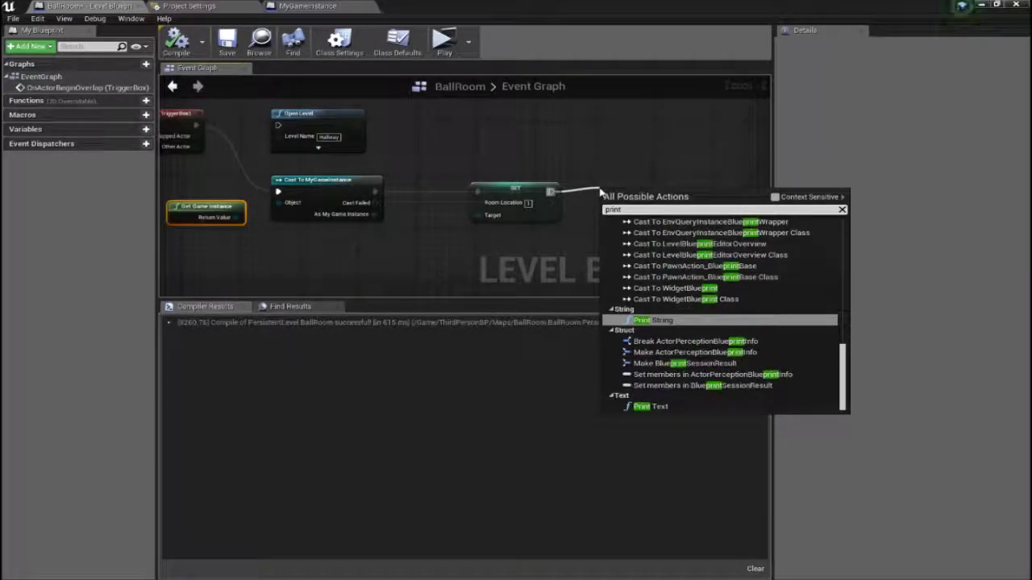
{"action": "key", "text": "Return"}
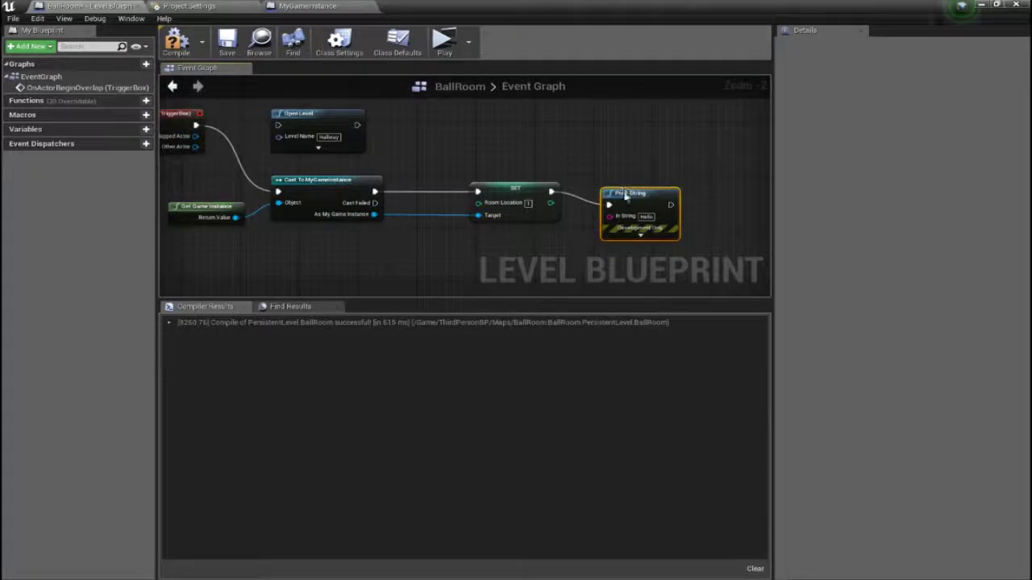
{"action": "left_click_drag", "start_coordinate": [625, 193], "coordinate": [662, 166]}
Connect Room Location to Print String's In String through an auto conversion node.
{"action": "scroll", "coordinate": [697, 182], "scroll_direction": "up", "scroll_amount": 2}
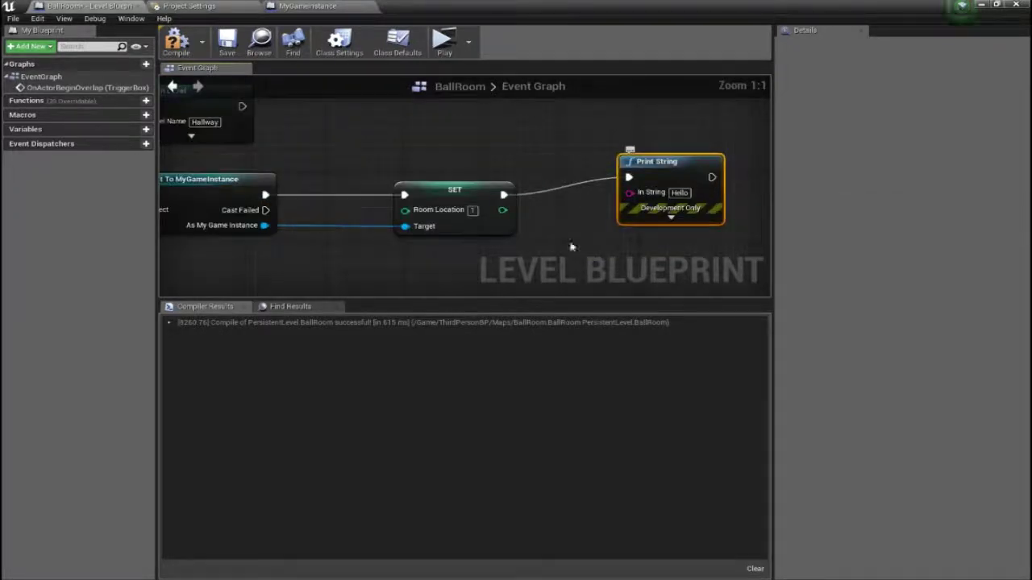
{"action": "left_click_drag", "start_coordinate": [502, 210], "coordinate": [499, 217]}
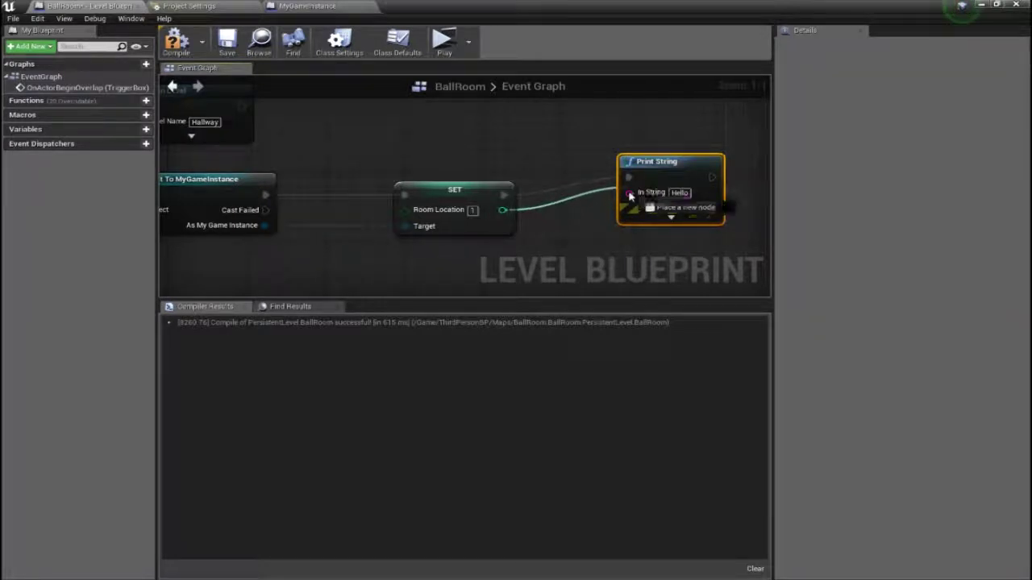
{"action": "left_click_drag", "start_coordinate": [588, 197], "coordinate": [630, 191]}
{"action": "mouse_move", "coordinate": [528, 174]}
{"action": "left_mouse_down"}
{"action": "mouse_move", "coordinate": [570, 200]}
{"action": "mouse_move", "coordinate": [552, 212]}
{"action": "left_mouse_up"}
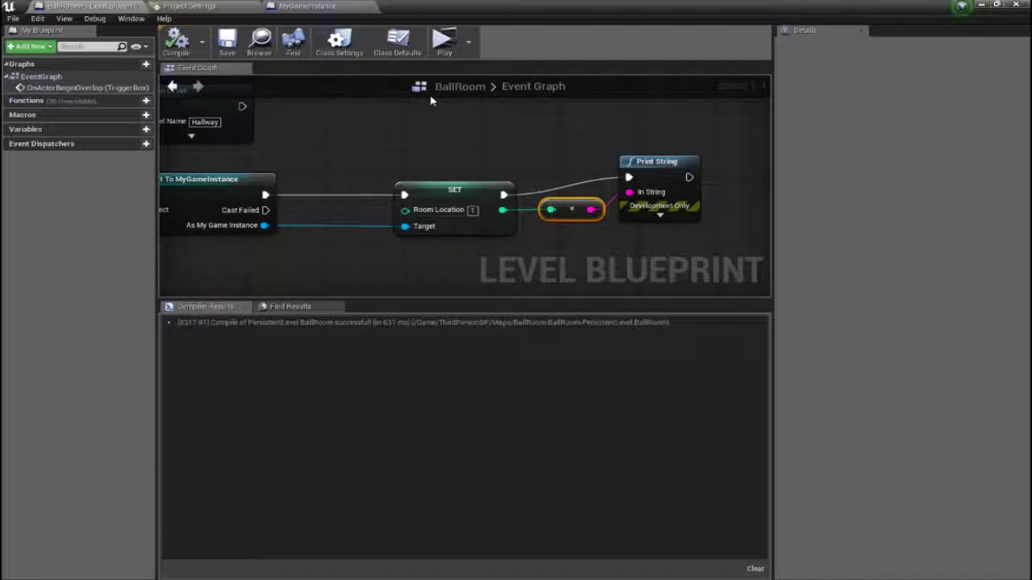
{"action": "left_click", "coordinate": [443, 51]}
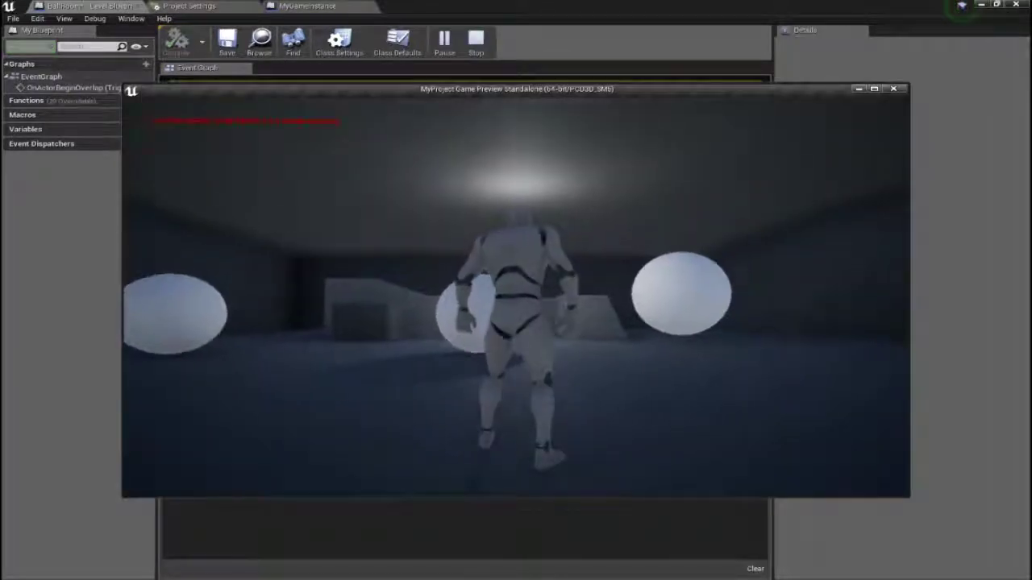
{"action": "key", "text": "w"}
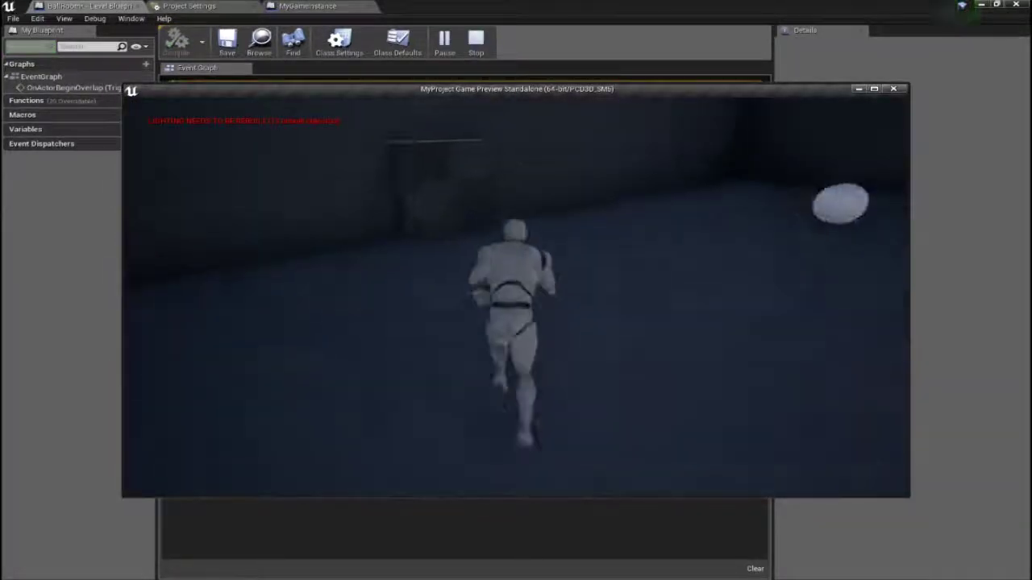
{"action": "key", "text": "s"}
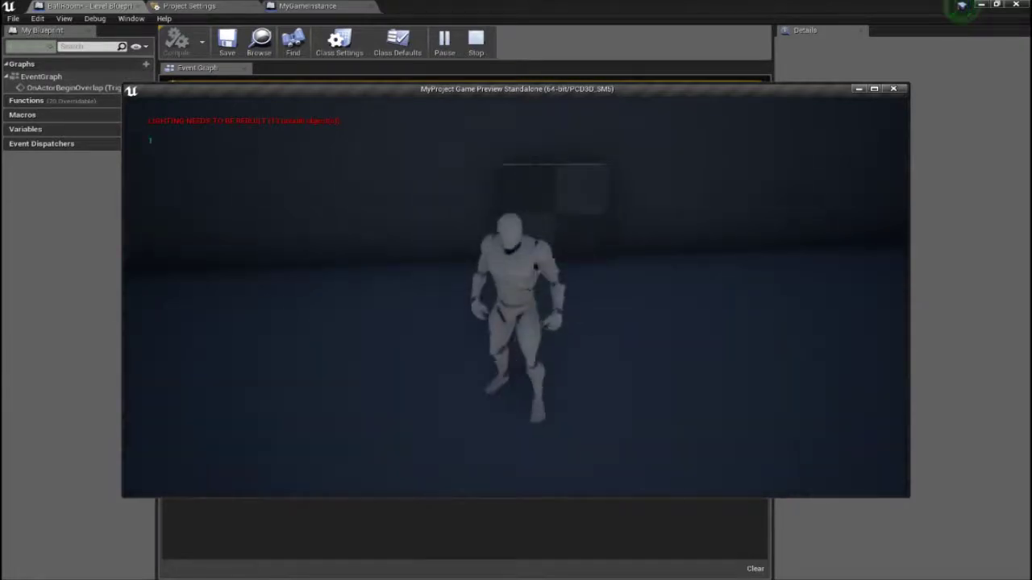
{"action": "key", "text": "w"}
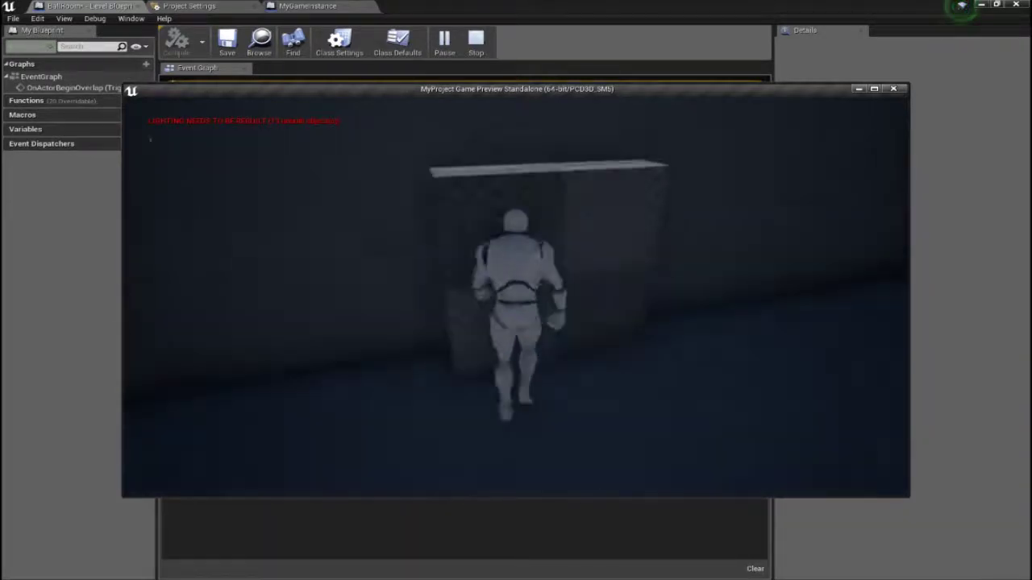
{"action": "key", "text": "s"}
{"action": "key", "text": "Escape"}
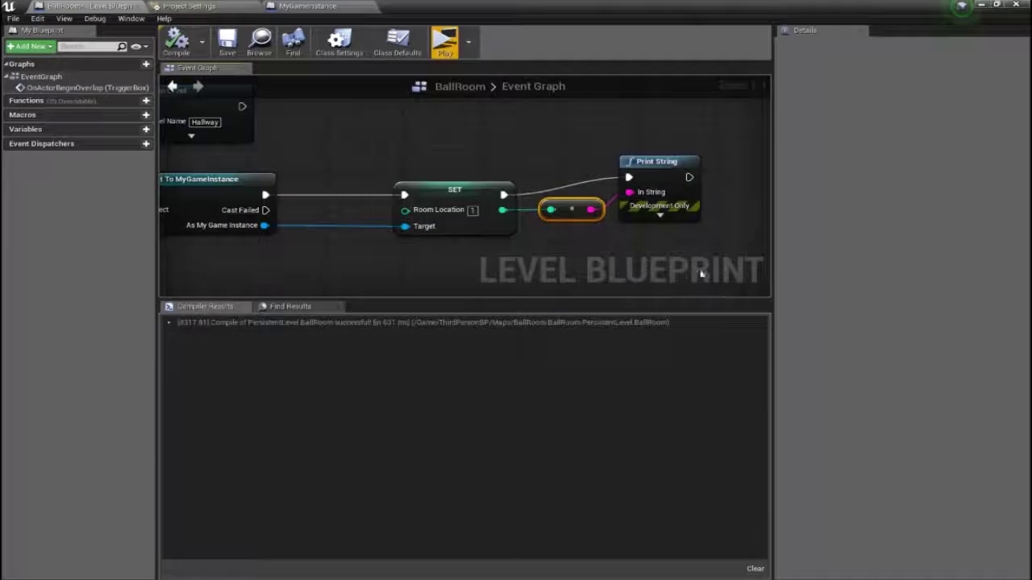
{"action": "scroll", "coordinate": [665, 234], "scroll_direction": "down", "scroll_amount": 2}
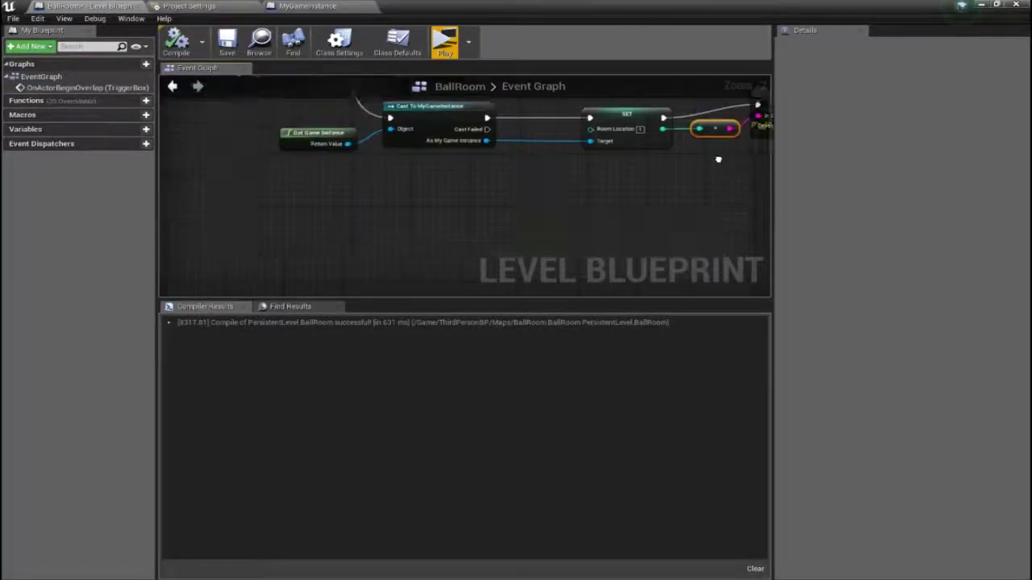
{"action": "scroll", "coordinate": [671, 206], "scroll_direction": "down", "scroll_amount": 1}
{"action": "scroll", "coordinate": [670, 226], "scroll_direction": "down", "scroll_amount": 1}
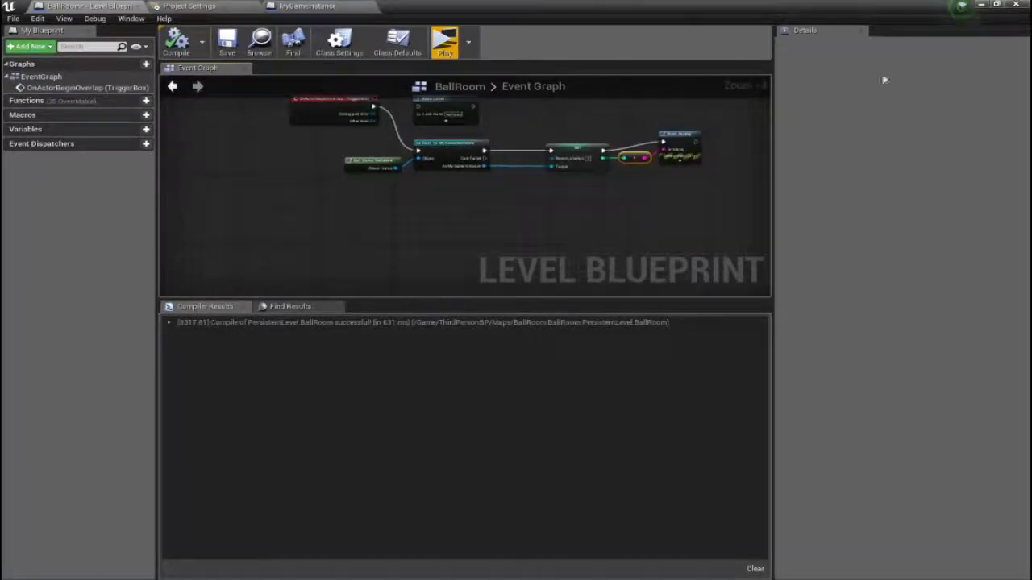
Drop a Box Trigger, TriggerBox2, into the BallRoom viewport and raise it to Z 180.
{"action": "left_click", "coordinate": [996, 7]}
{"action": "right_click_drag", "start_coordinate": [523, 246], "coordinate": [364, 254]}
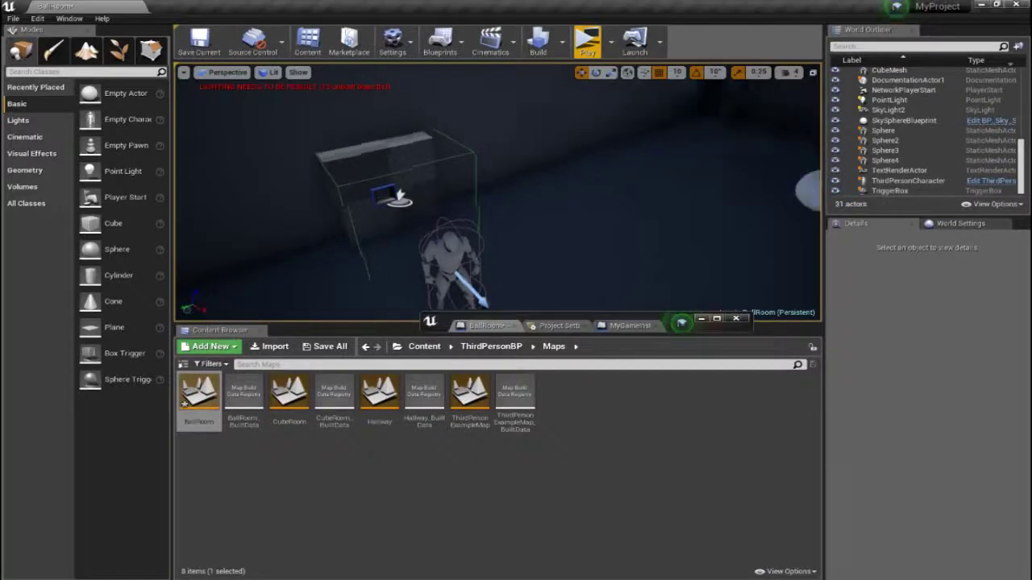
{"action": "mouse_move", "coordinate": [132, 353]}
{"action": "left_mouse_down"}
{"action": "mouse_move", "coordinate": [568, 187]}
{"action": "mouse_move", "coordinate": [556, 182]}
{"action": "left_mouse_up"}
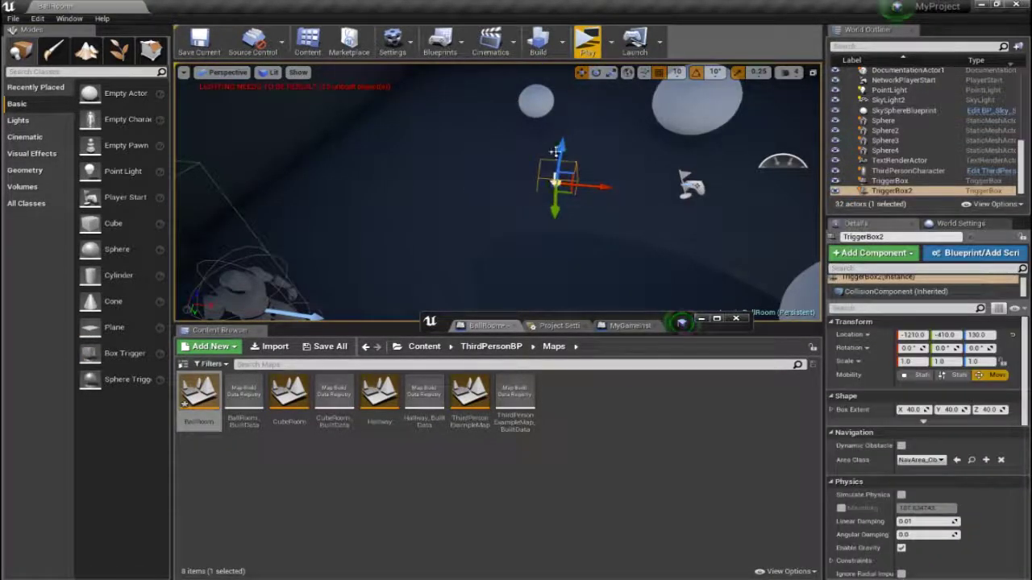
{"action": "left_click_drag", "start_coordinate": [562, 148], "coordinate": [563, 135]}
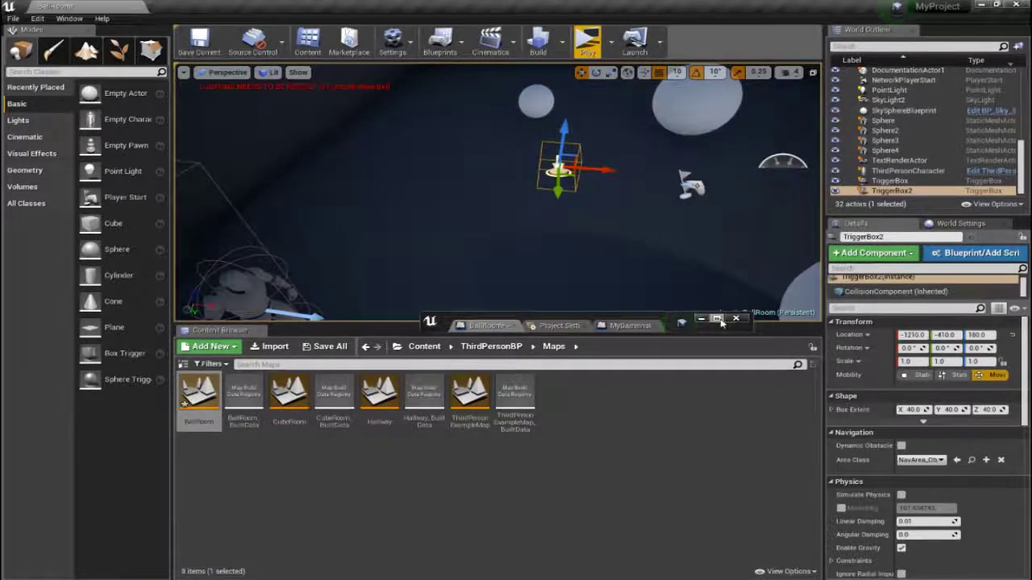
{"action": "left_click", "coordinate": [720, 320]}
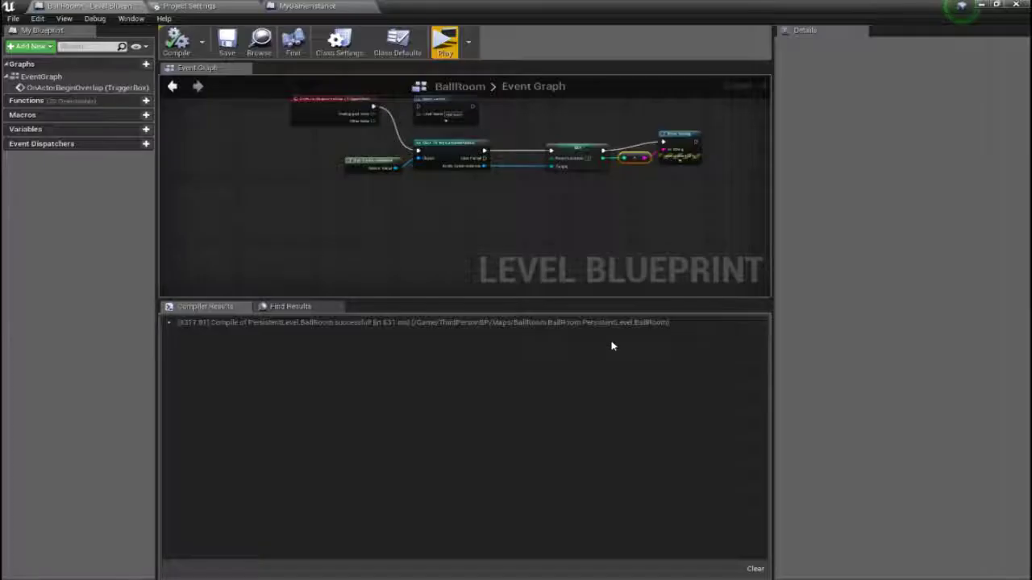
Add an OnActorBeginOverlap collision event for the selected TriggerBox2.
{"action": "right_click", "coordinate": [533, 229]}
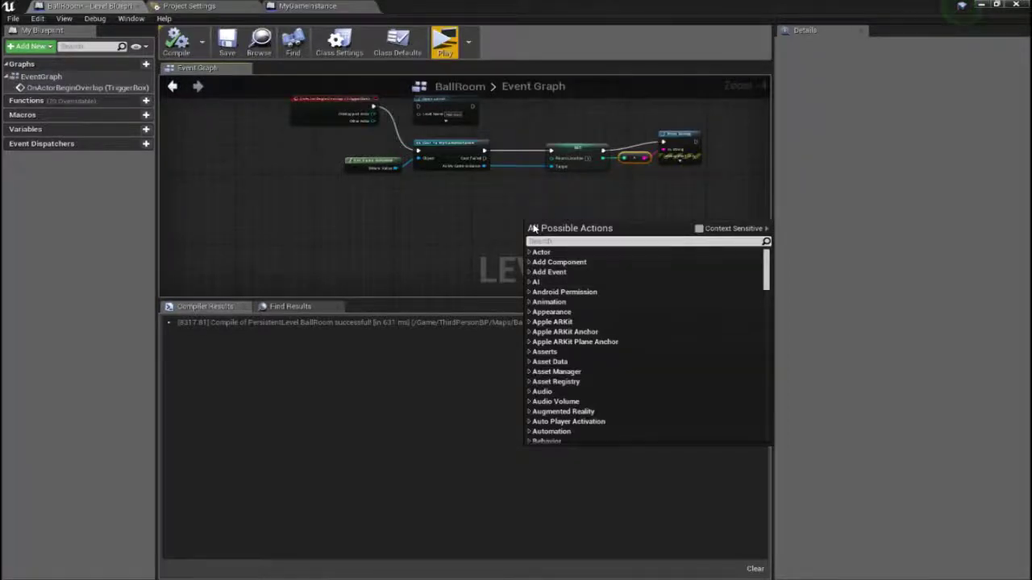
{"action": "type", "text": "onac"}
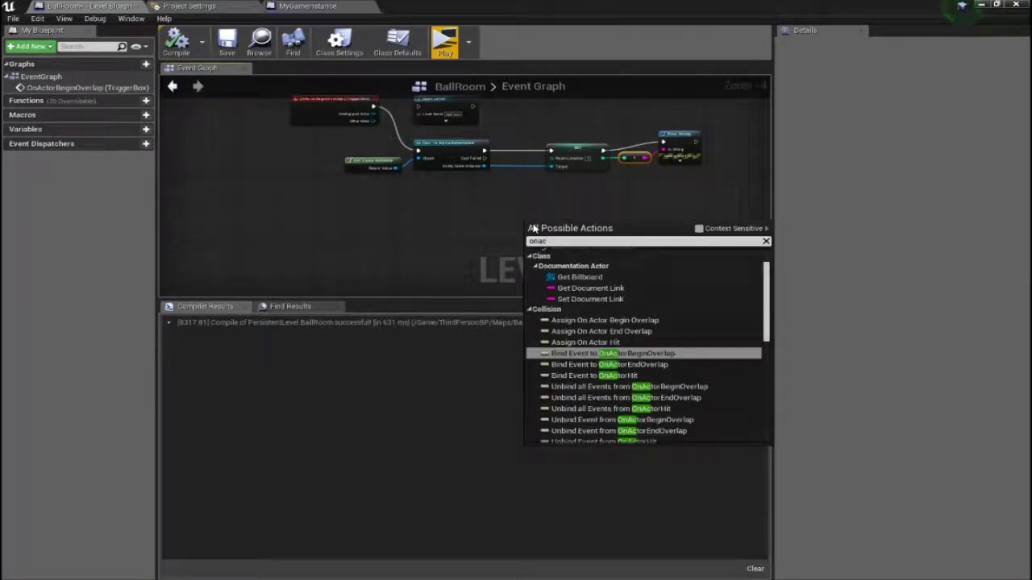
{"action": "key", "text": "BackSpace"}
{"action": "key", "text": "BackSpace"}
{"action": "key", "text": "BackSpace"}
{"action": "key", "text": "BackSpace"}
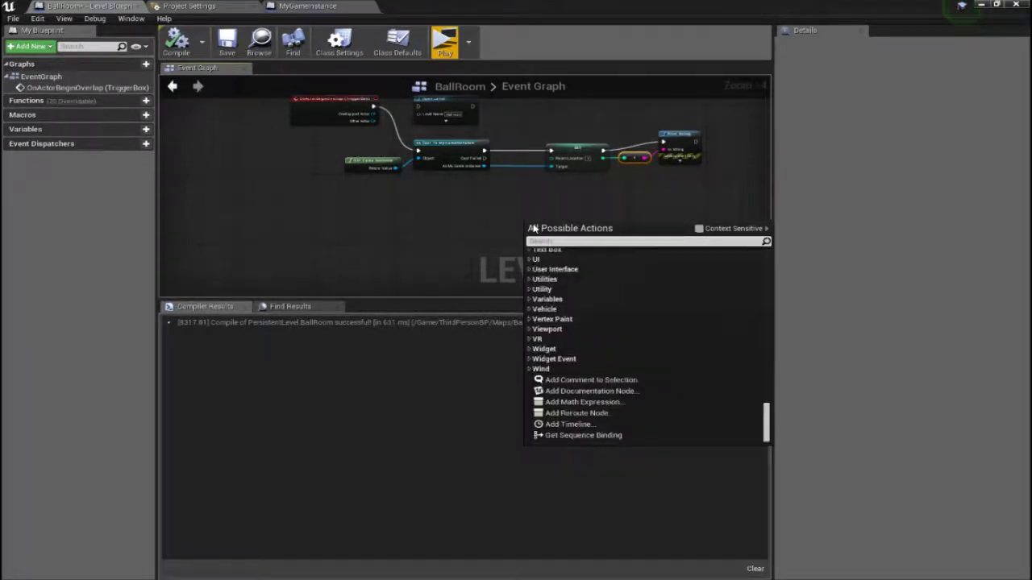
{"action": "left_click", "coordinate": [699, 228]}
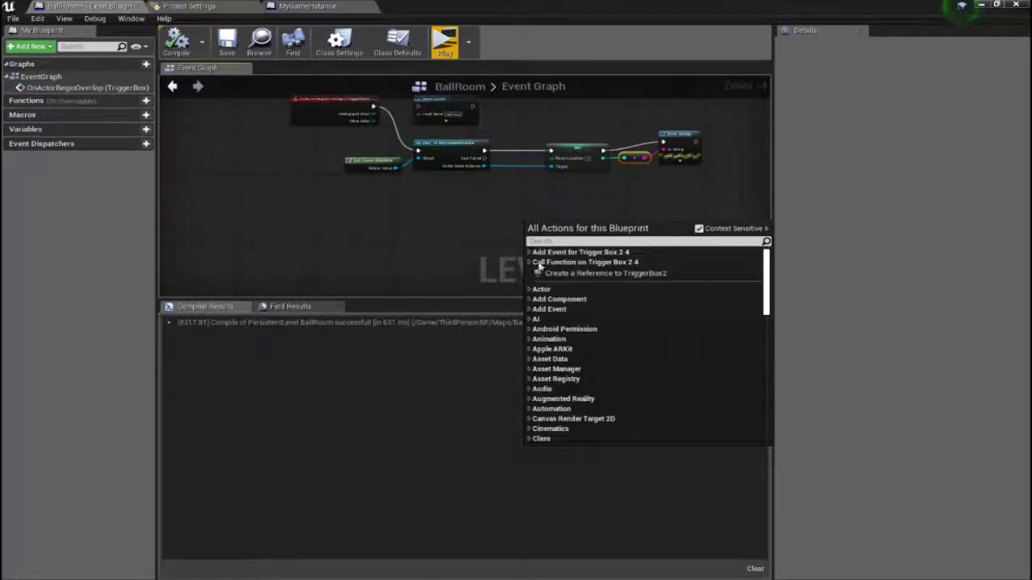
{"action": "left_click", "coordinate": [531, 252]}
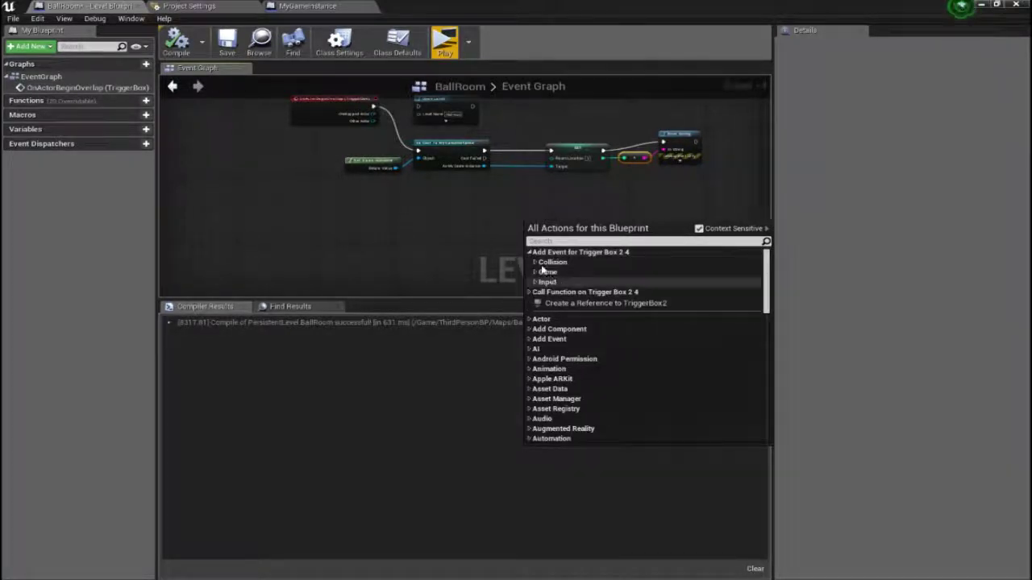
{"action": "left_click", "coordinate": [536, 262]}
{"action": "left_click", "coordinate": [628, 273]}
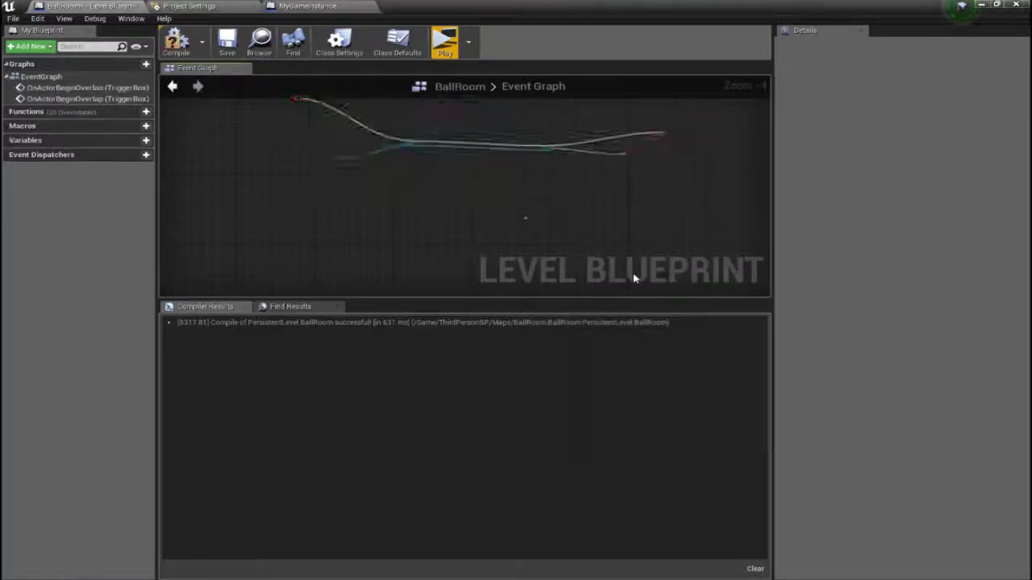
Move the new TriggerBox2 overlap event into empty space below the upper chain.
{"action": "right_click_drag", "start_coordinate": [615, 203], "coordinate": [530, 212]}
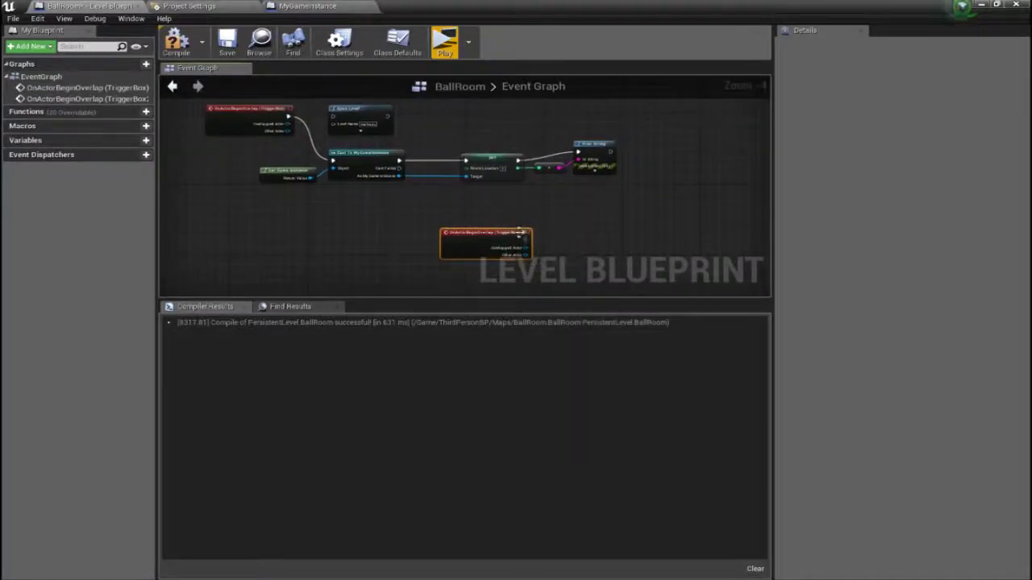
{"action": "mouse_move", "coordinate": [485, 234]}
{"action": "left_mouse_down"}
{"action": "mouse_move", "coordinate": [348, 247]}
{"action": "mouse_move", "coordinate": [252, 239]}
{"action": "left_mouse_up"}
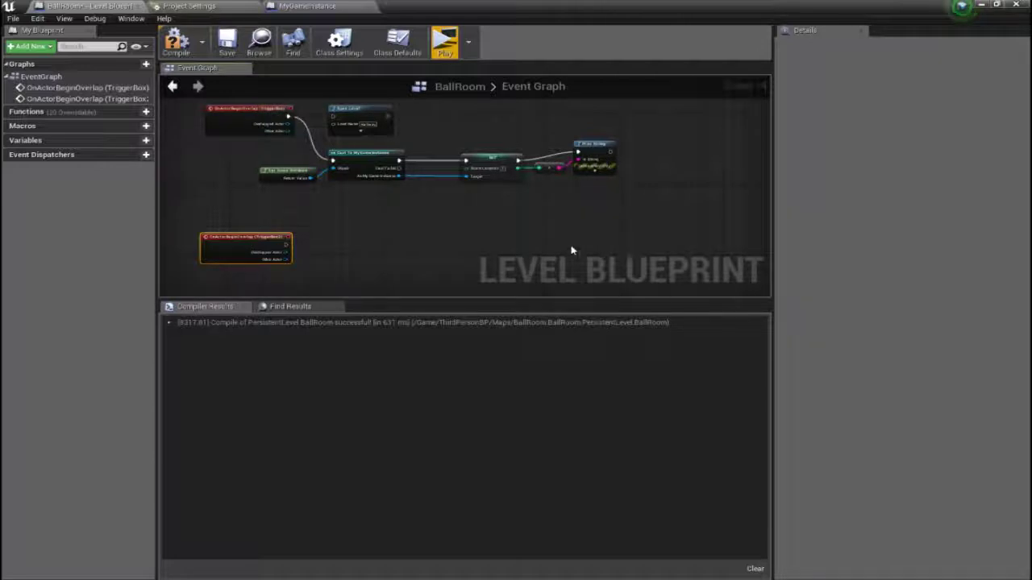
{"action": "left_click_drag", "start_coordinate": [302, 177], "coordinate": [292, 164]}
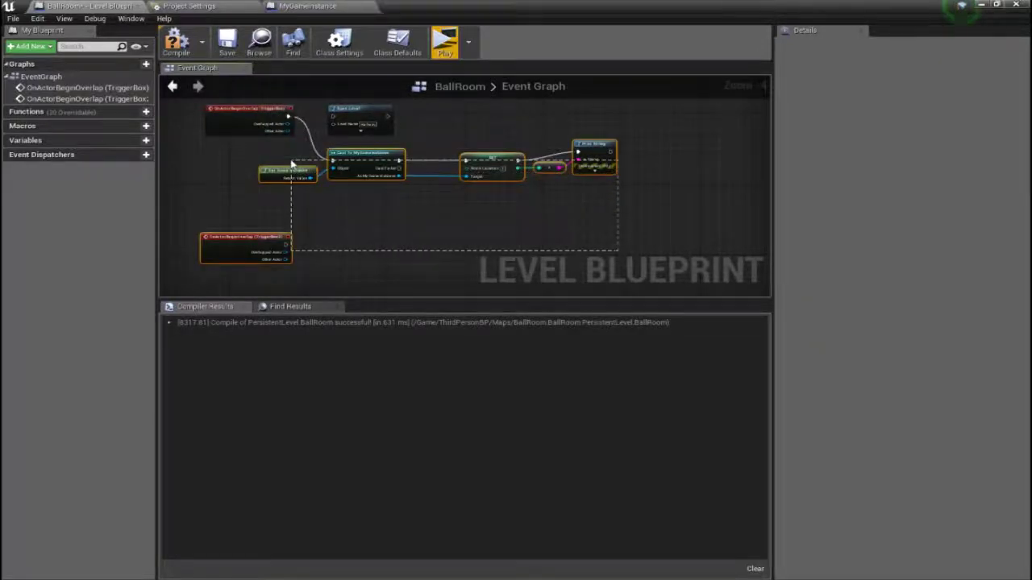
Copy the Get Game Instance, Cast, SET Room Location and Print String nodes; wire TriggerBox2's event into the copy.
{"action": "left_click_drag", "start_coordinate": [655, 144], "coordinate": [260, 196]}
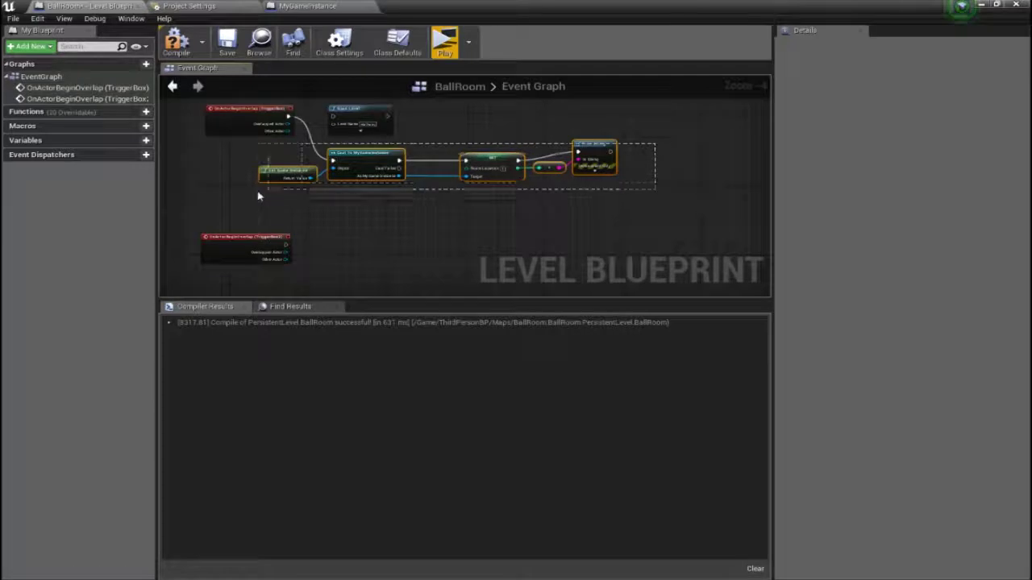
{"action": "key", "text": "ctrl+c"}
{"action": "key", "text": "ctrl+v"}
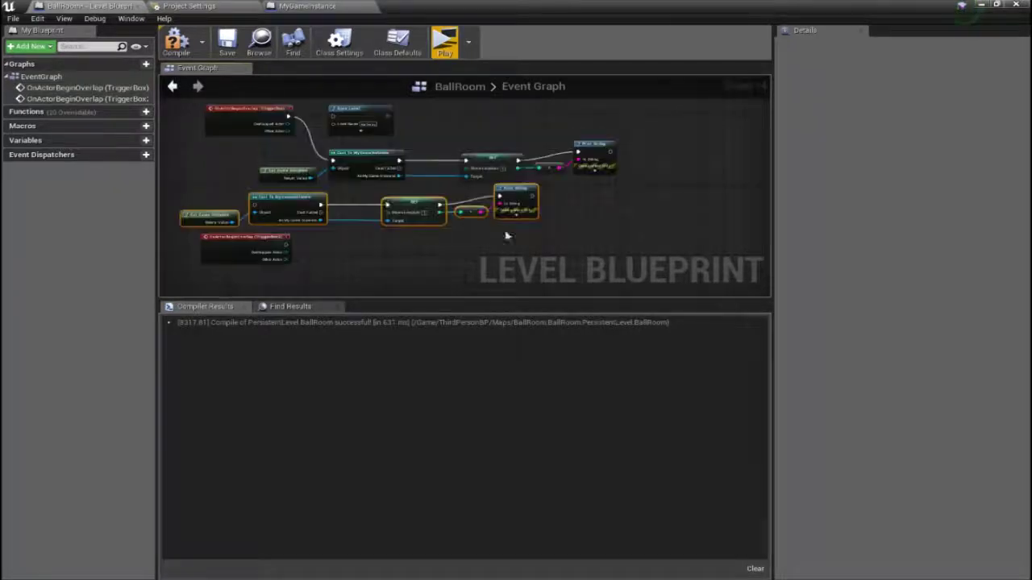
{"action": "mouse_move", "coordinate": [291, 206]}
{"action": "left_mouse_down"}
{"action": "mouse_move", "coordinate": [423, 255]}
{"action": "mouse_move", "coordinate": [413, 247]}
{"action": "left_mouse_up"}
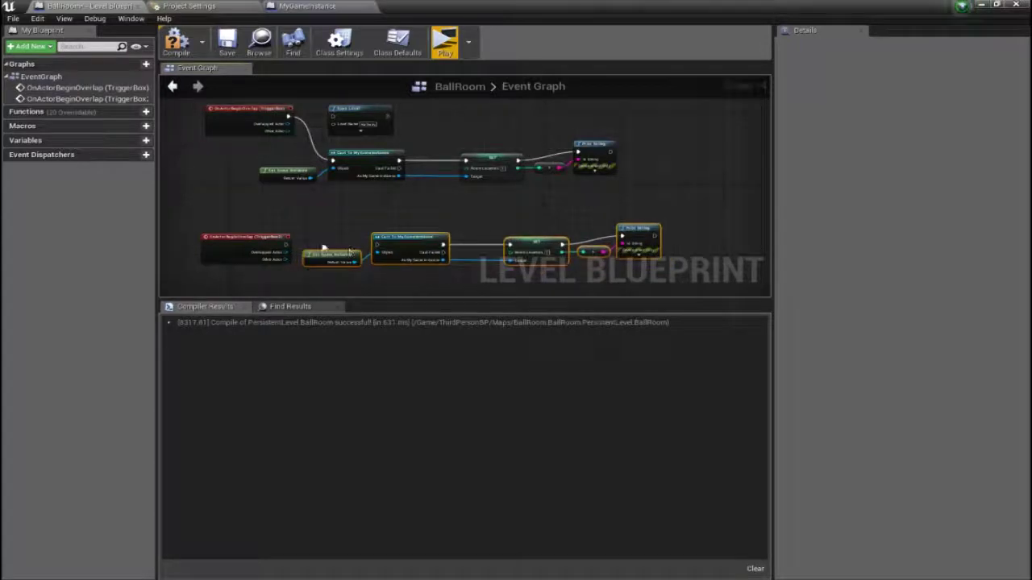
{"action": "left_click_drag", "start_coordinate": [289, 242], "coordinate": [377, 250]}
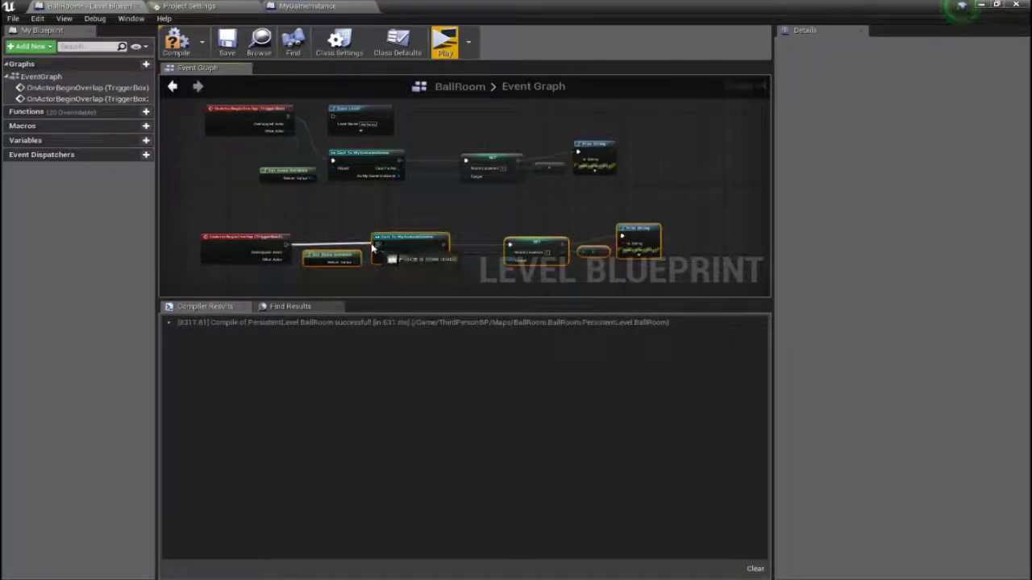
{"action": "left_click_drag", "start_coordinate": [377, 250], "coordinate": [377, 250]}
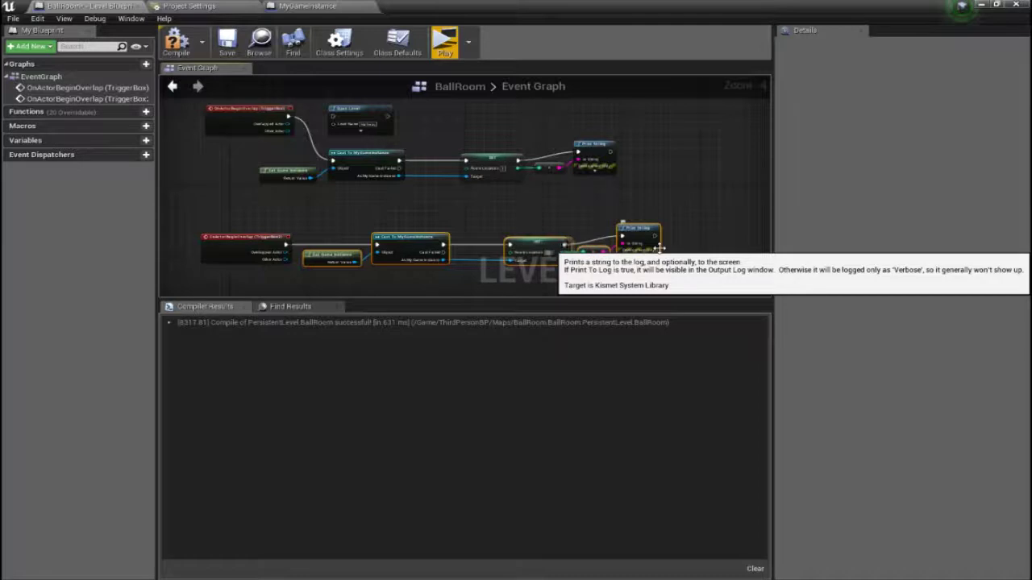
Compile, then play-test BallRoom standalone, running the character through both trigger boxes before stopping.
{"action": "left_click", "coordinate": [177, 41]}
{"action": "left_click", "coordinate": [445, 41]}
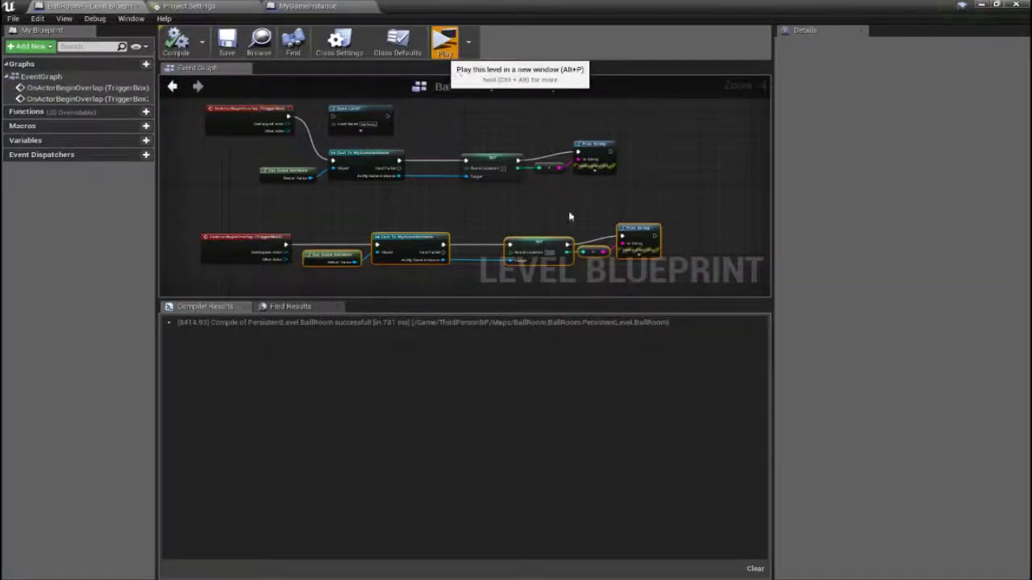
{"action": "key", "text": "w"}
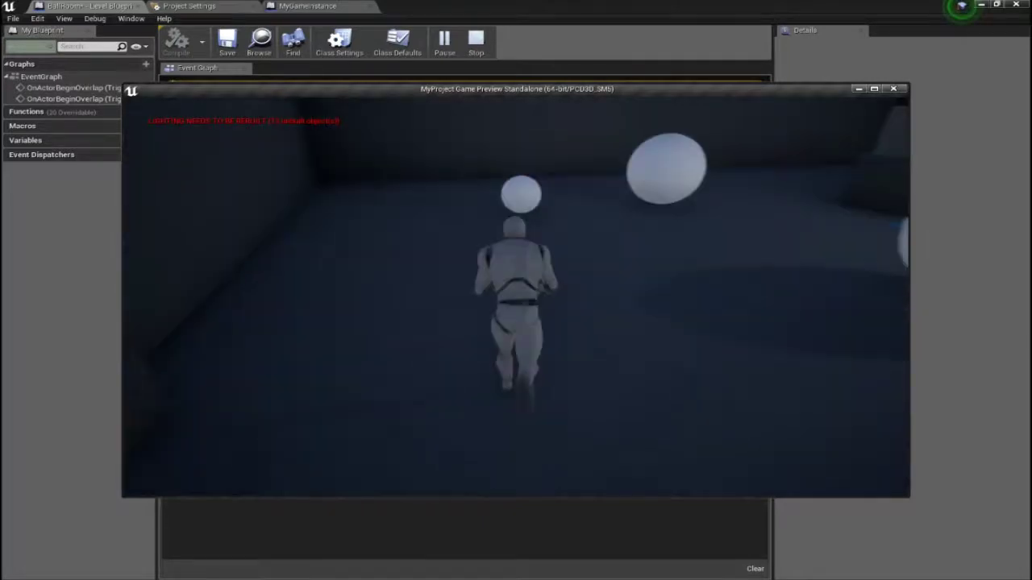
{"action": "key", "text": "w"}
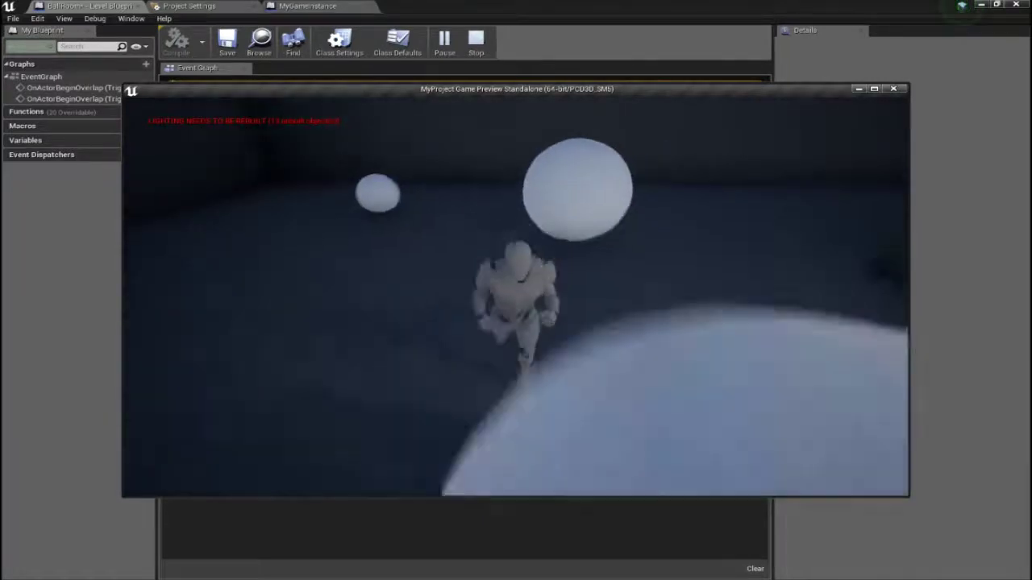
{"action": "key", "text": "w"}
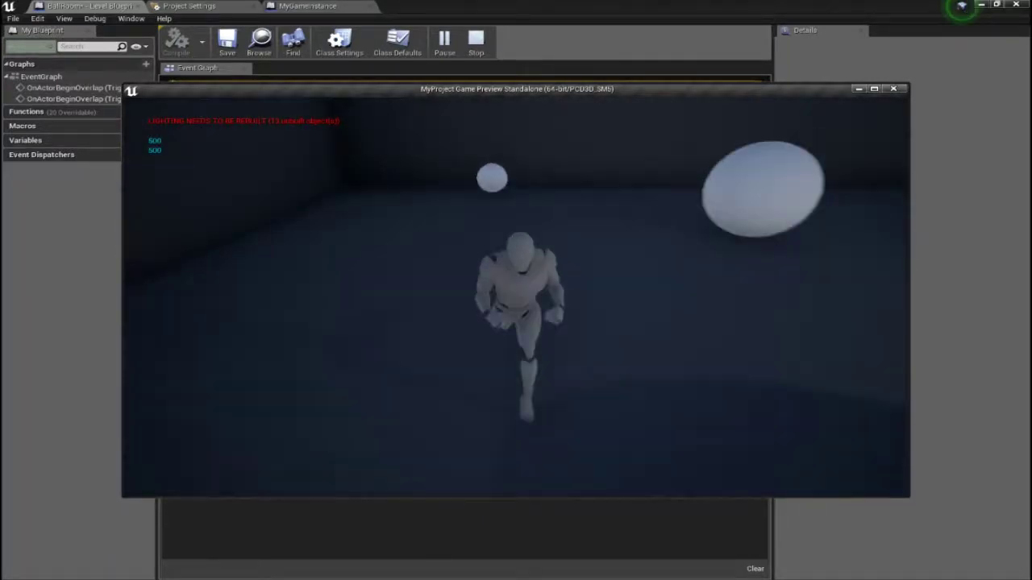
{"action": "key", "text": "w"}
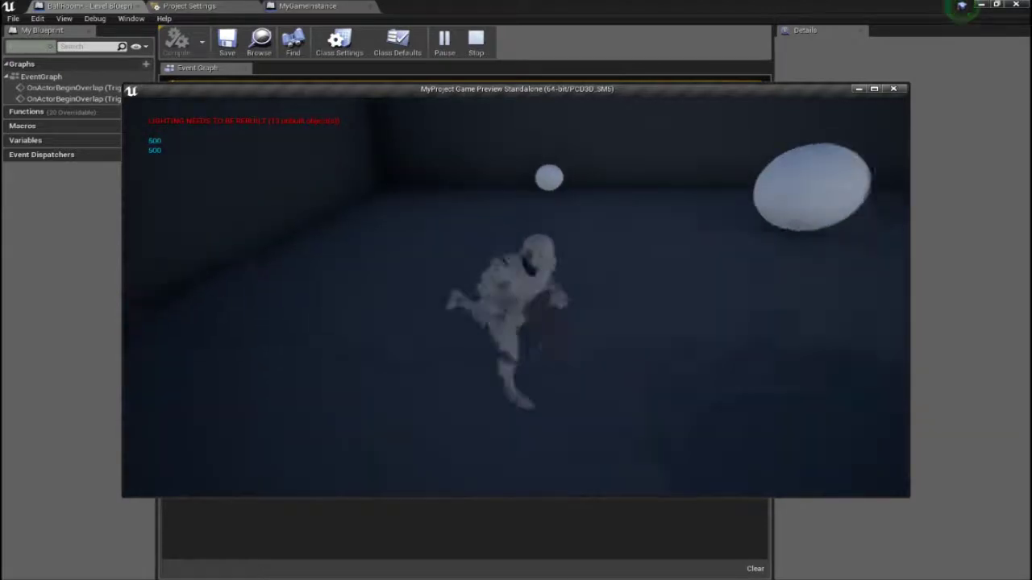
{"action": "key", "text": "w"}
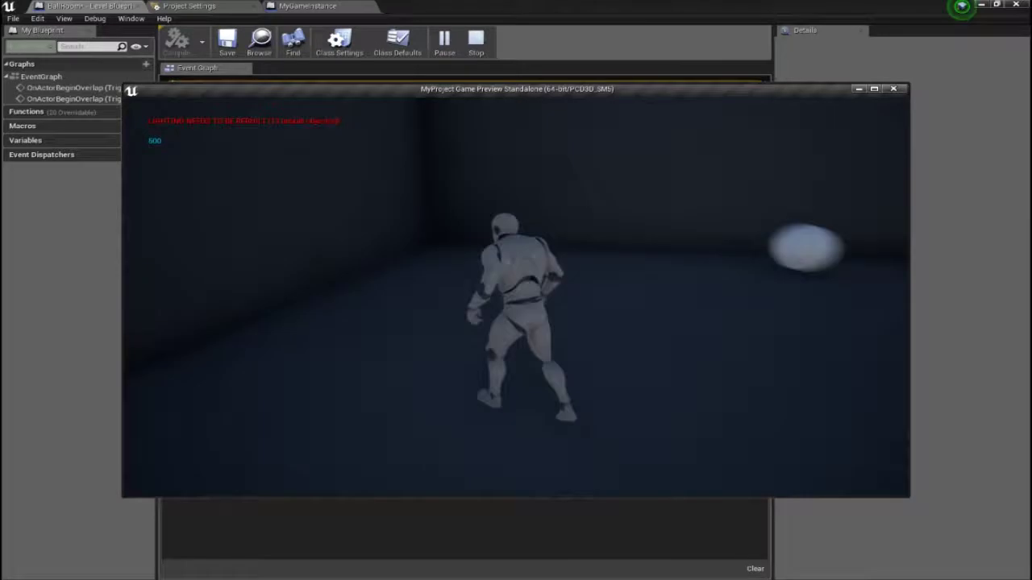
{"action": "key", "text": "Escape"}
{"action": "scroll", "coordinate": [661, 210], "scroll_direction": "up", "scroll_amount": 1}
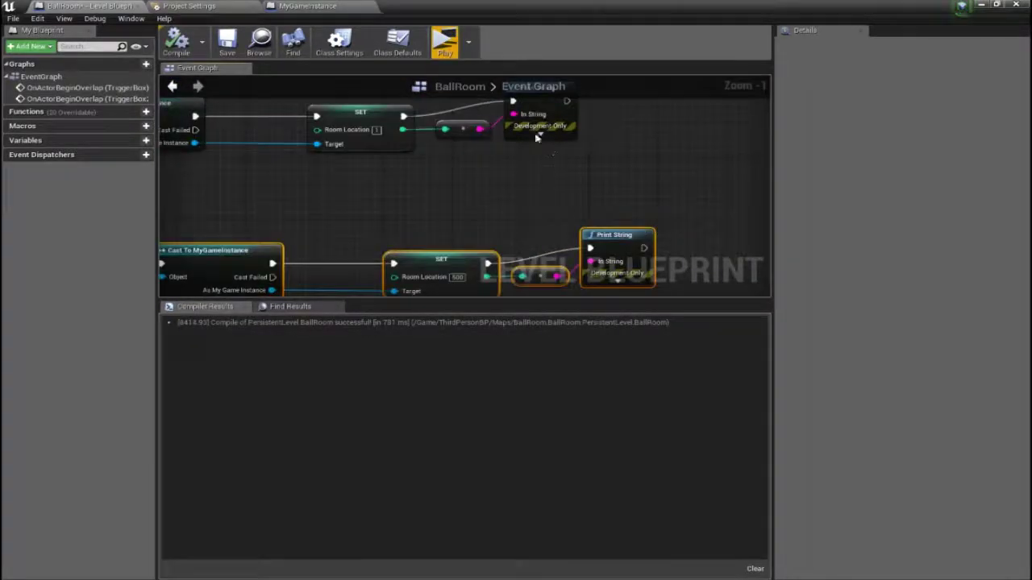
Set the lower Print String's Duration to 20, matching the upper one, and recompile.
{"action": "left_click", "coordinate": [556, 139]}
{"action": "left_click", "coordinate": [565, 172]}
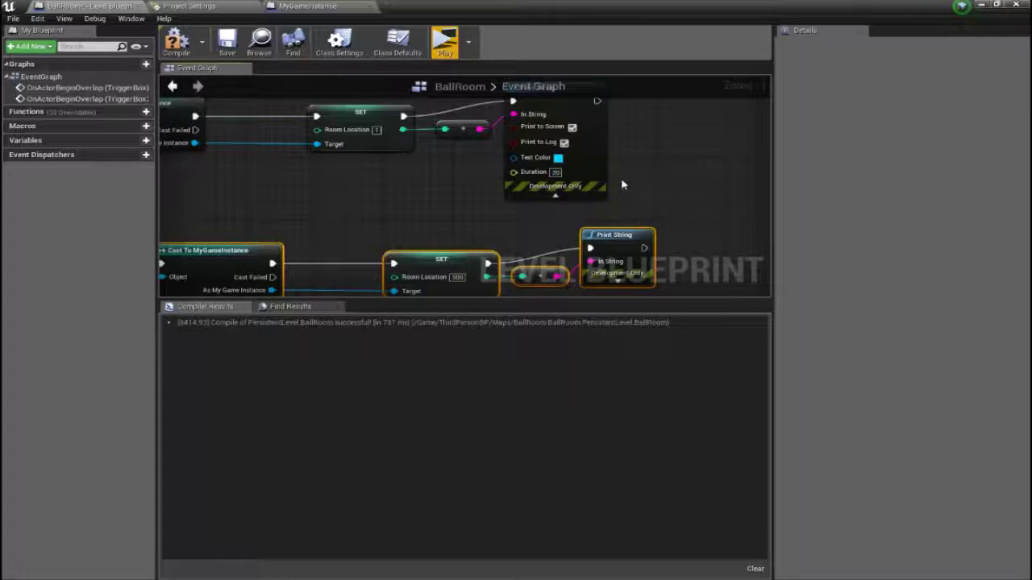
{"action": "left_click", "coordinate": [617, 280]}
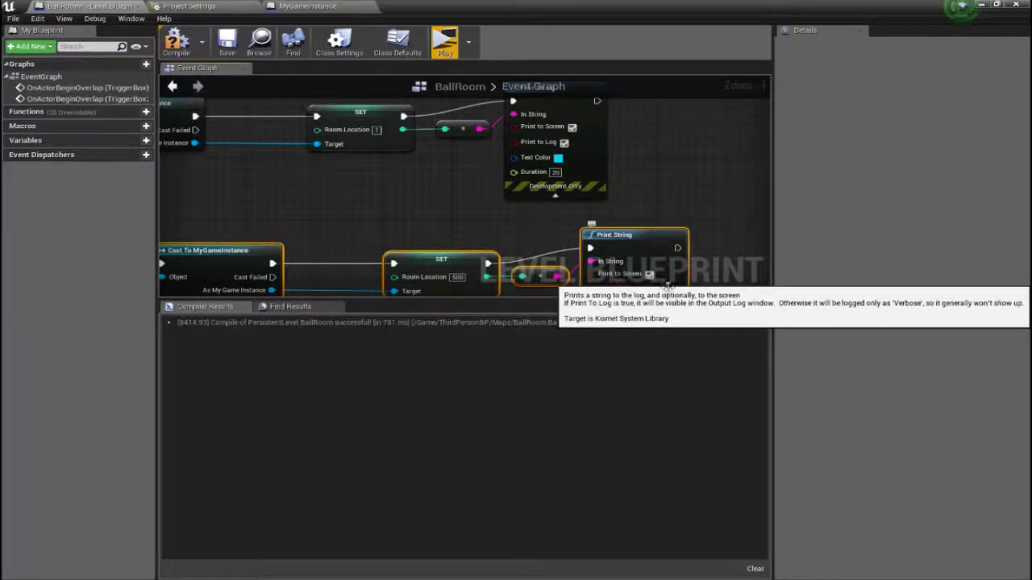
{"action": "scroll", "coordinate": [636, 242], "scroll_direction": "down", "scroll_amount": 3}
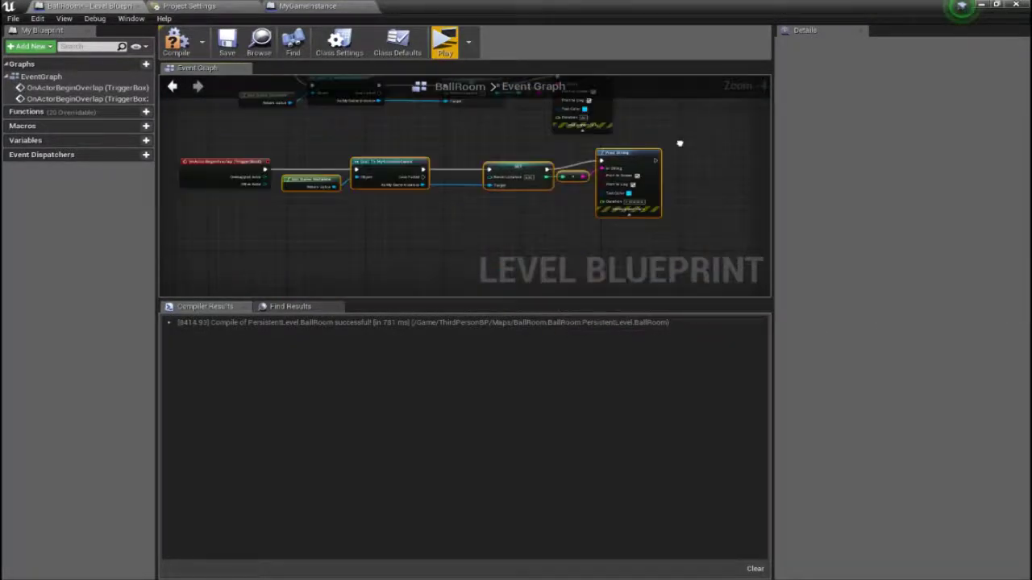
{"action": "scroll", "coordinate": [603, 171], "scroll_direction": "up", "scroll_amount": 3}
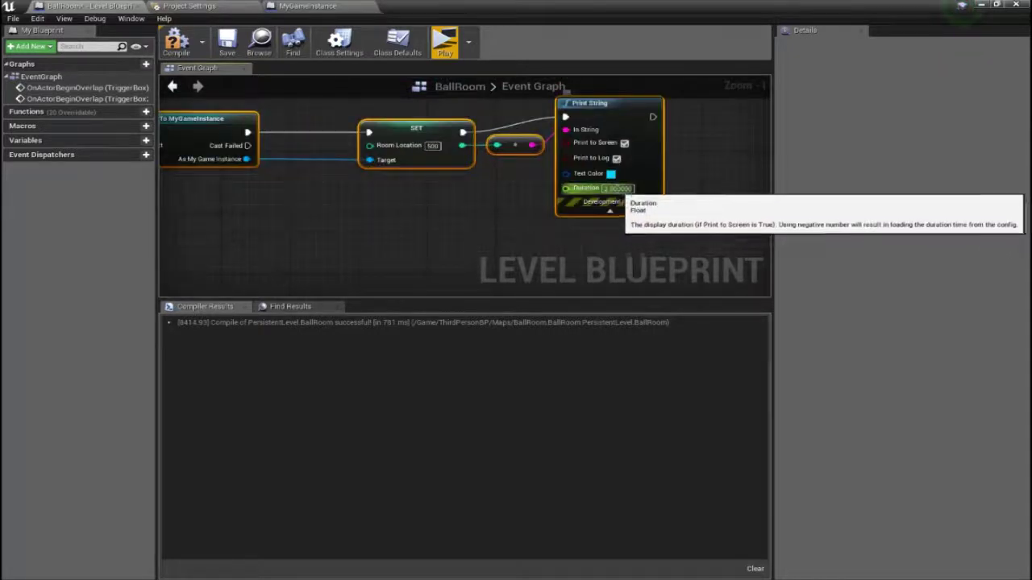
{"action": "type", "text": "20"}
{"action": "key", "text": "Return"}
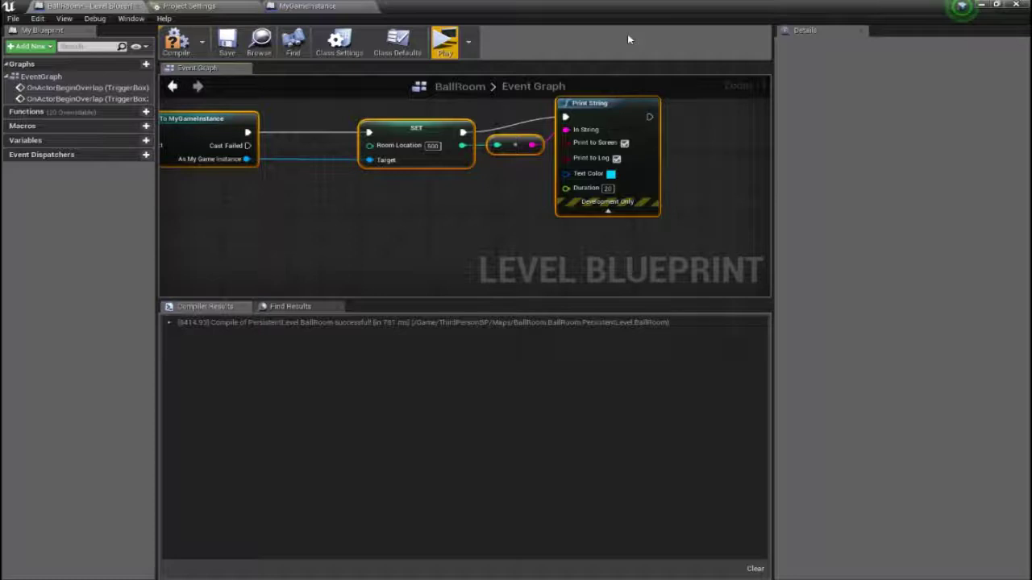
{"action": "left_click", "coordinate": [176, 41]}
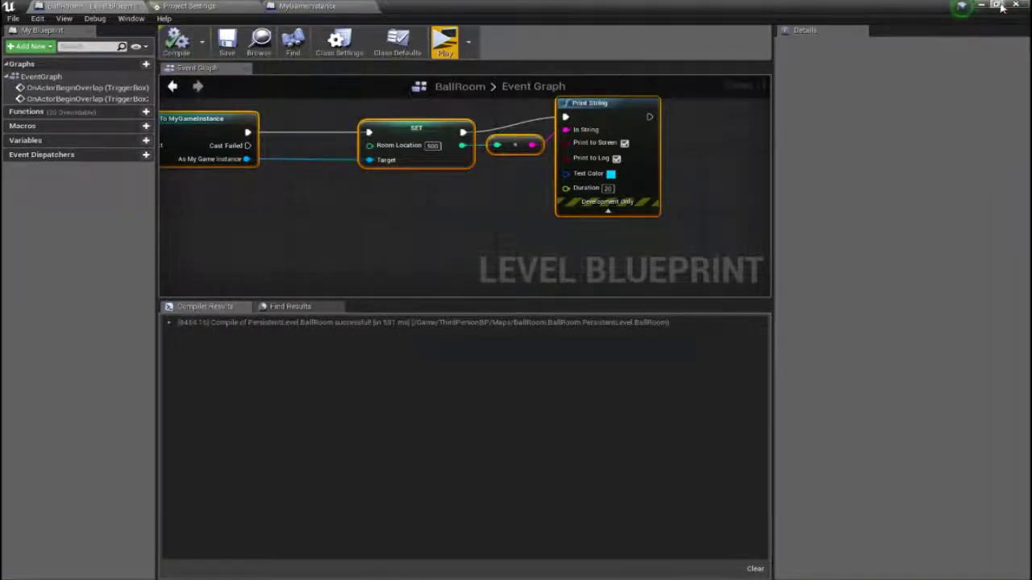
{"action": "left_click", "coordinate": [998, 6]}
Place a box brush in the room and lower it to Z 60.
{"action": "right_click_drag", "start_coordinate": [563, 192], "coordinate": [627, 193]}
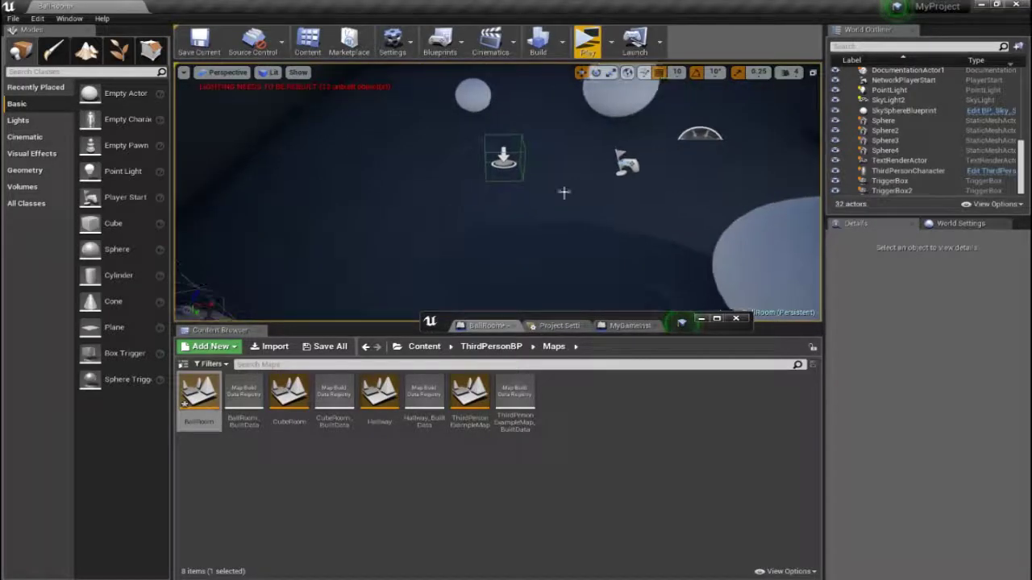
{"action": "left_click", "coordinate": [32, 170]}
{"action": "left_click_drag", "start_coordinate": [91, 94], "coordinate": [480, 154]}
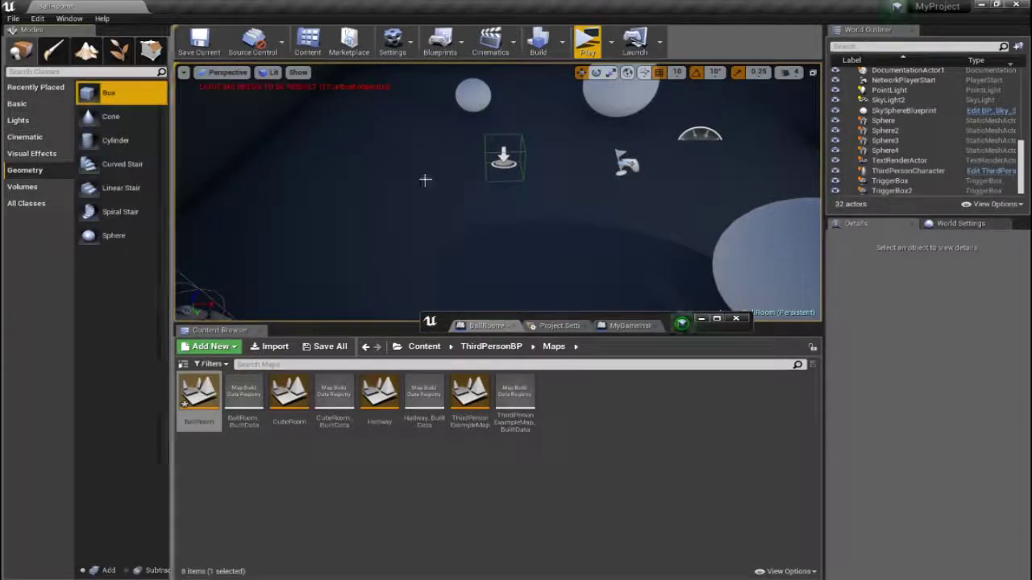
{"action": "right_click_drag", "start_coordinate": [460, 145], "coordinate": [524, 144]}
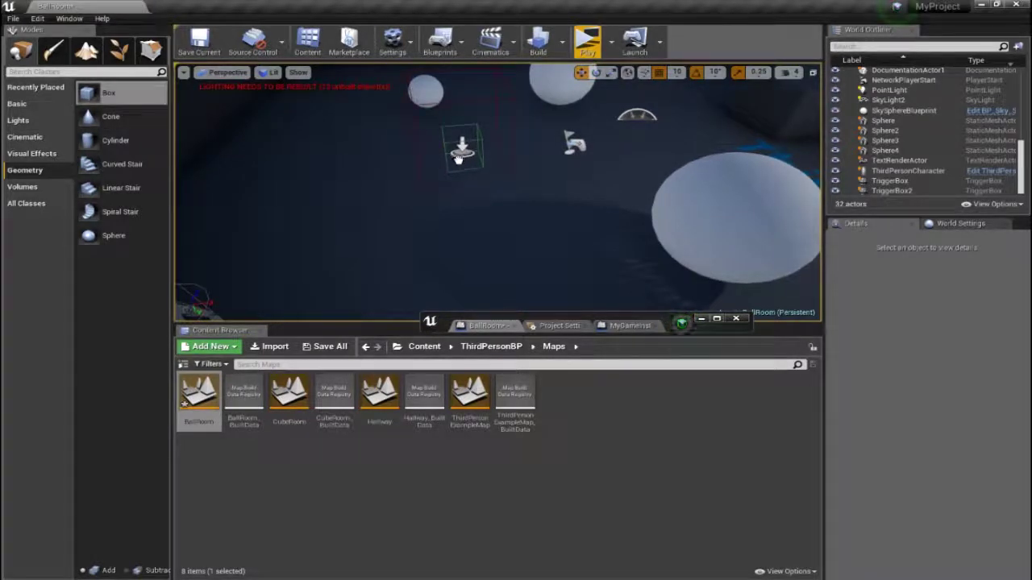
{"action": "left_click_drag", "start_coordinate": [462, 149], "coordinate": [476, 175]}
{"action": "left_click_drag", "start_coordinate": [462, 91], "coordinate": [435, 155]}
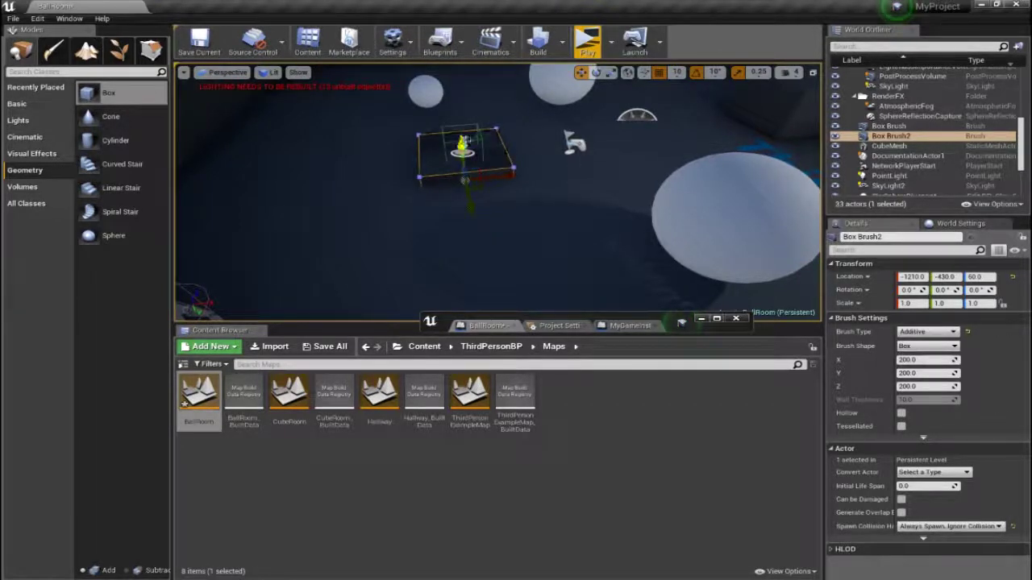
{"action": "left_click", "coordinate": [478, 142]}
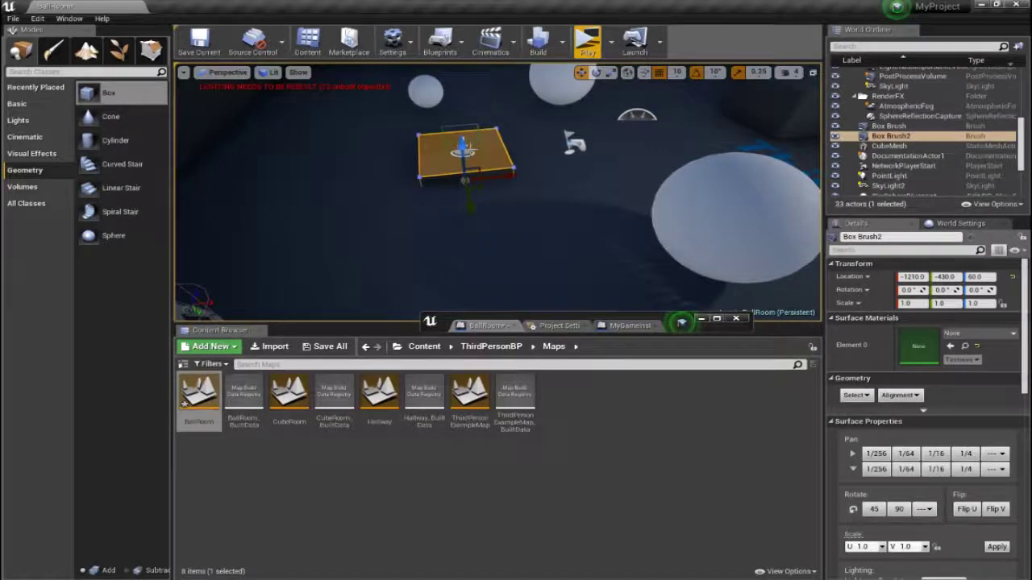
Scale TriggerBox2 up to a 98.75 extent and raise it higher above the floor.
{"action": "left_click", "coordinate": [466, 152]}
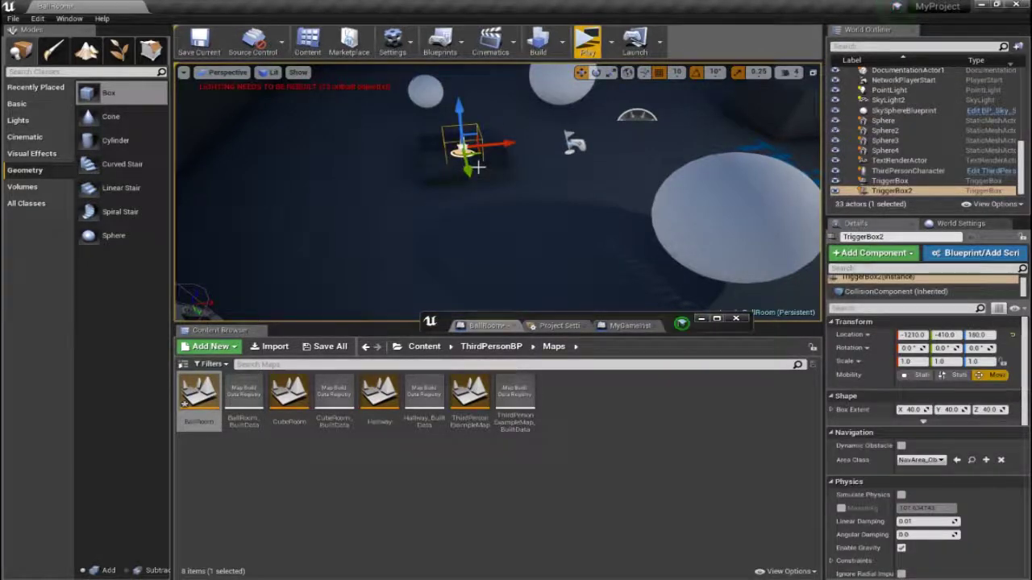
{"action": "key", "text": "r"}
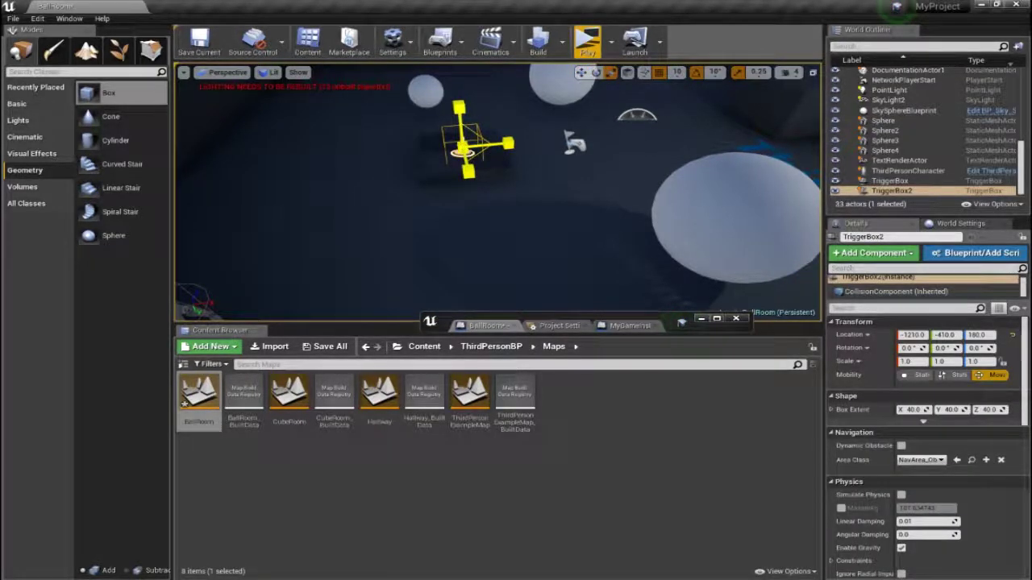
{"action": "left_click_drag", "start_coordinate": [464, 153], "coordinate": [457, 127]}
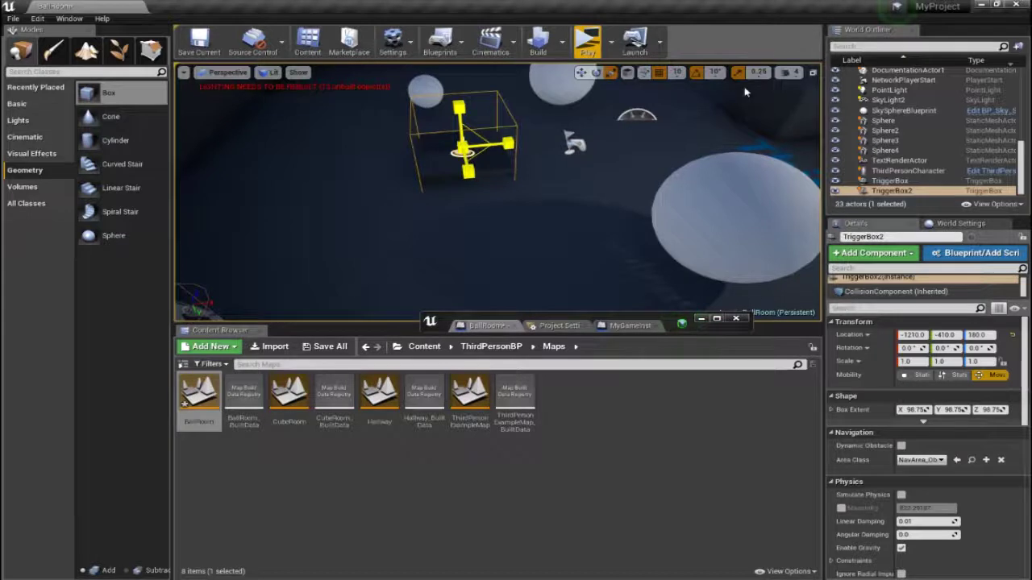
{"action": "key", "text": "w"}
{"action": "mouse_move", "coordinate": [457, 127]}
{"action": "left_mouse_down"}
{"action": "mouse_move", "coordinate": [457, 99]}
{"action": "mouse_move", "coordinate": [458, 117]}
{"action": "left_mouse_up"}
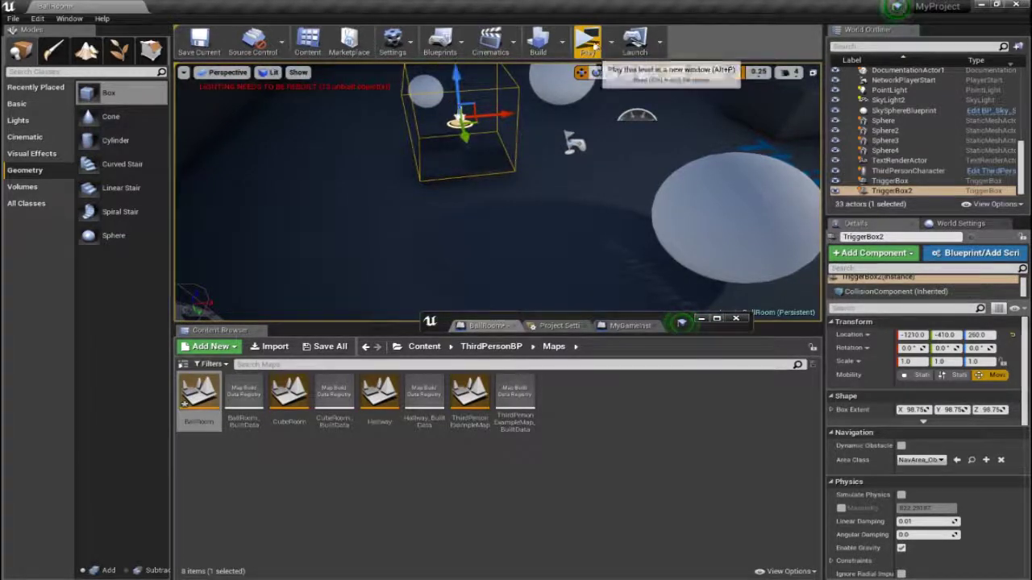
{"action": "left_click", "coordinate": [577, 62]}
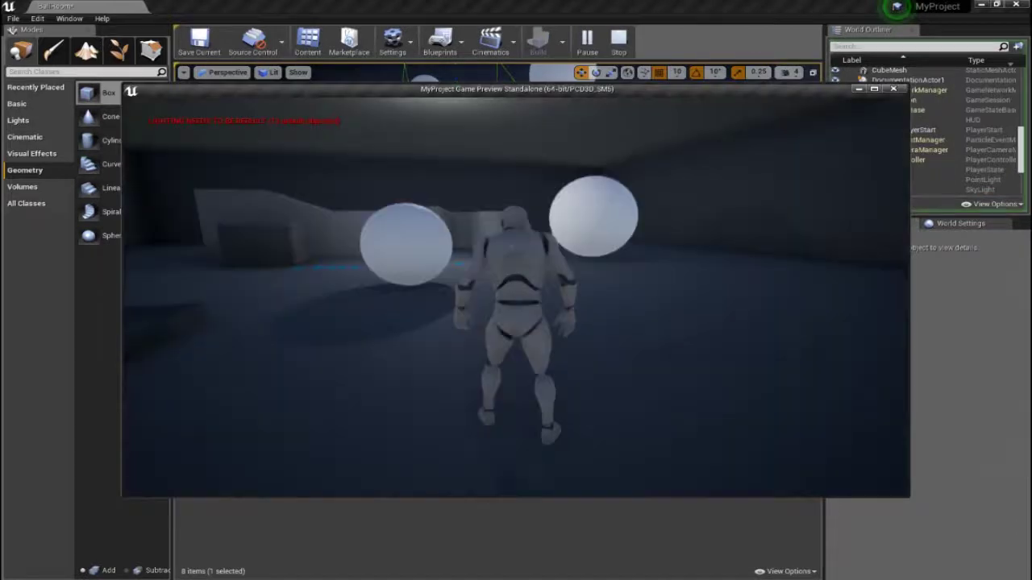
Run the character back and forth through both triggers until 500 and 1 print, then stop.
{"action": "key", "text": "w"}
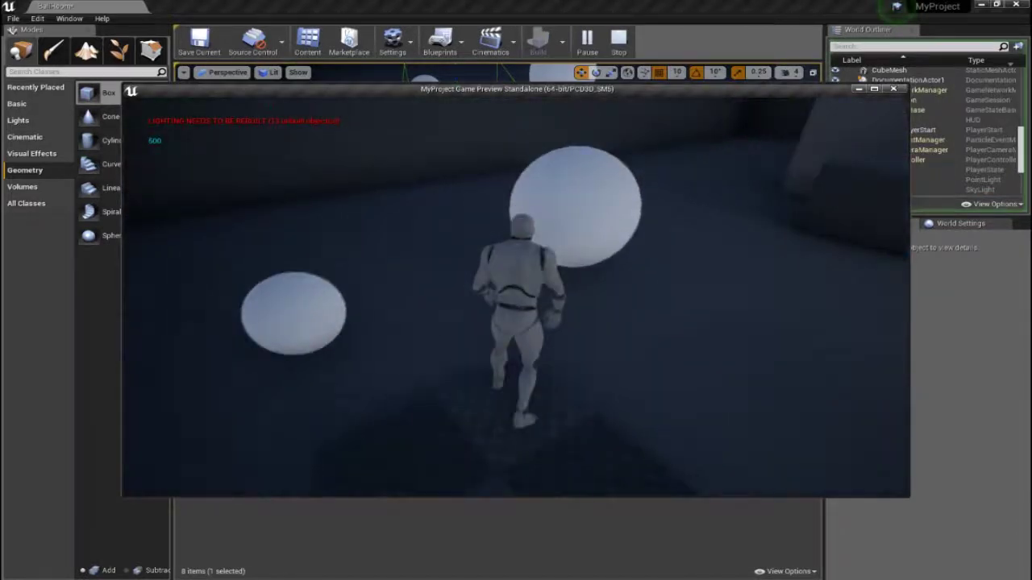
{"action": "key", "text": "w"}
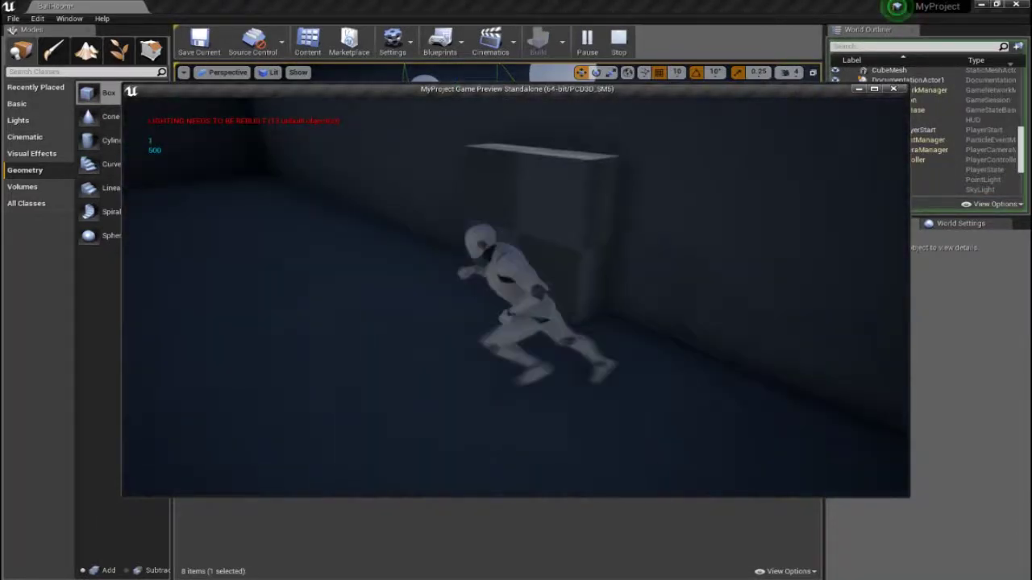
{"action": "key", "text": "w"}
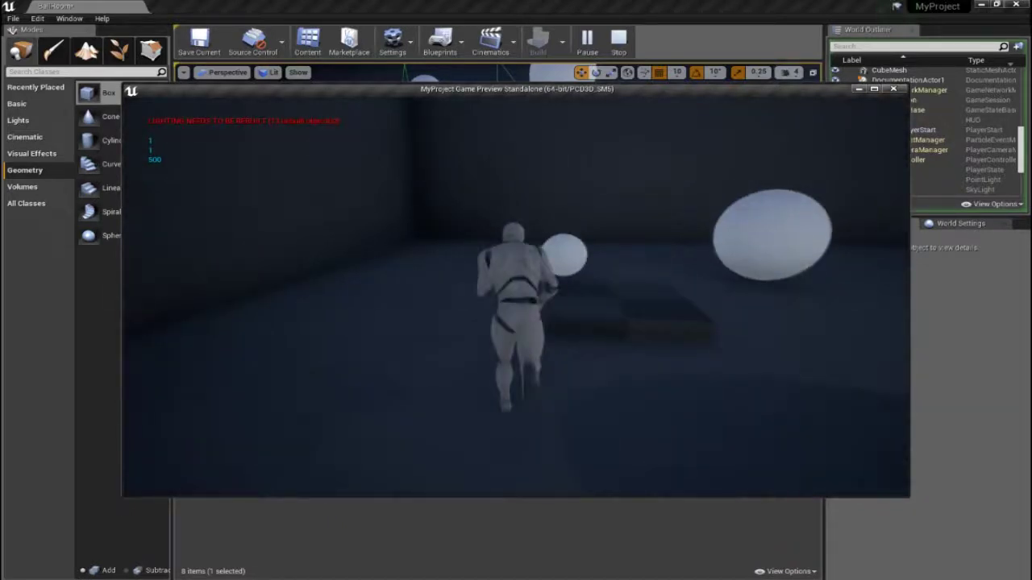
{"action": "key", "text": "w"}
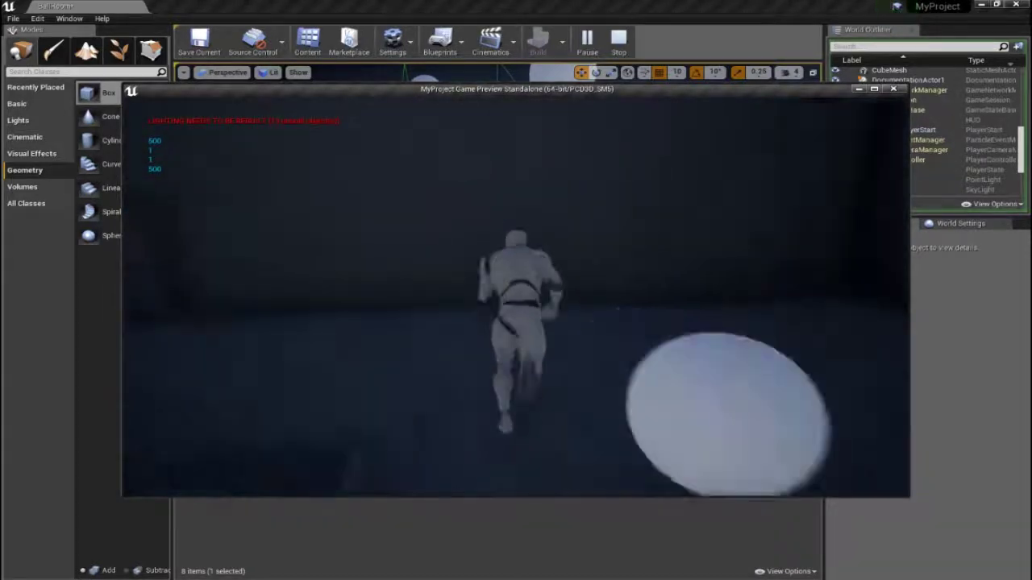
{"action": "key", "text": "s"}
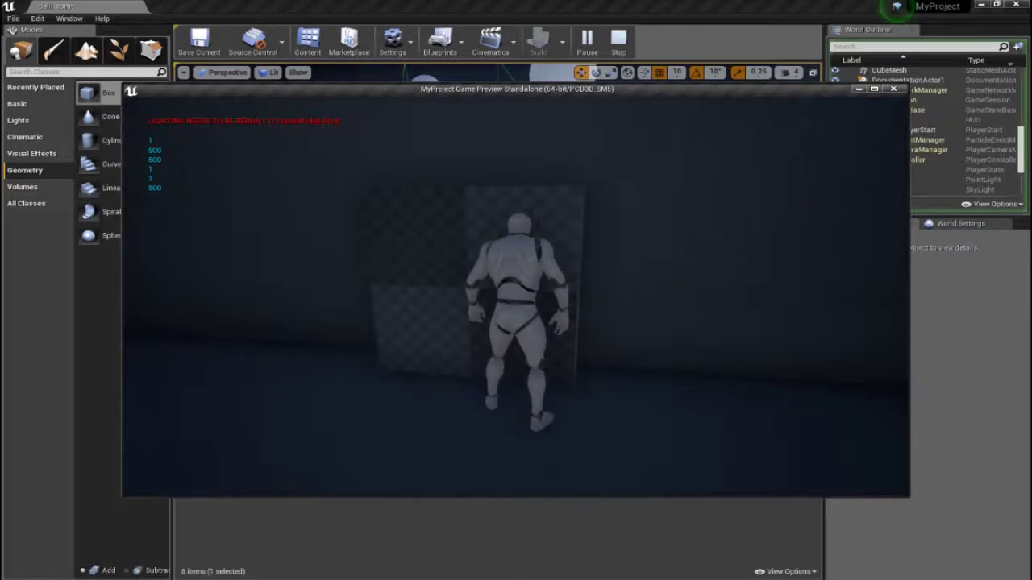
{"action": "key", "text": "Escape"}
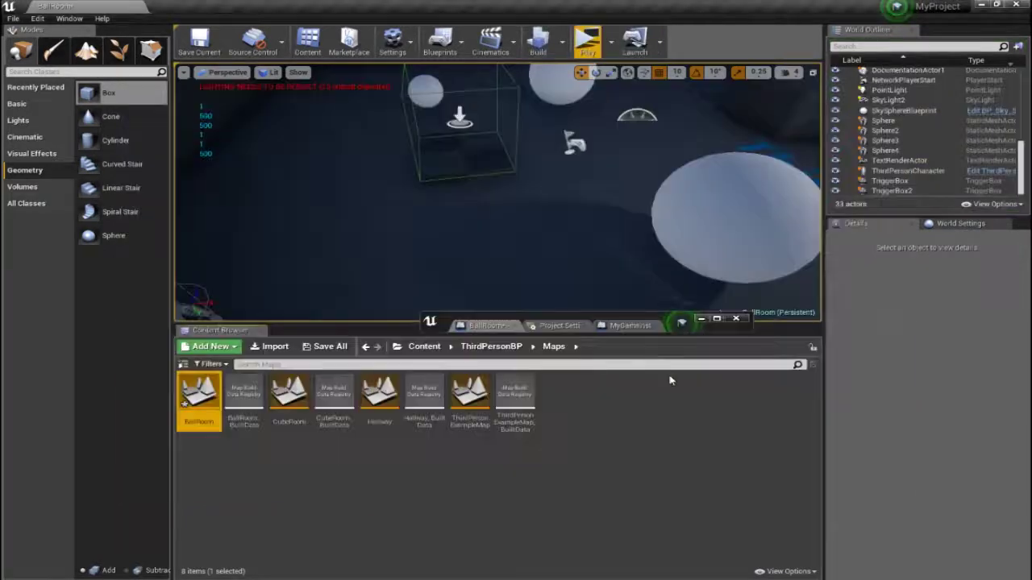
Load the CubeRoom map from the ThirdPersonBP Maps folder.
{"action": "right_click_drag", "start_coordinate": [467, 233], "coordinate": [523, 256]}
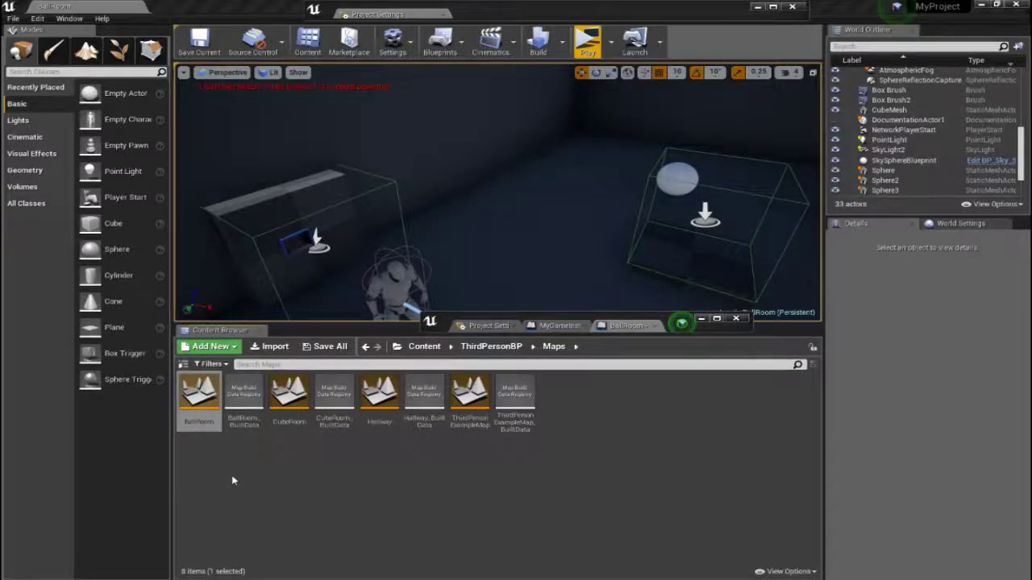
{"action": "mouse_move", "coordinate": [291, 400]}
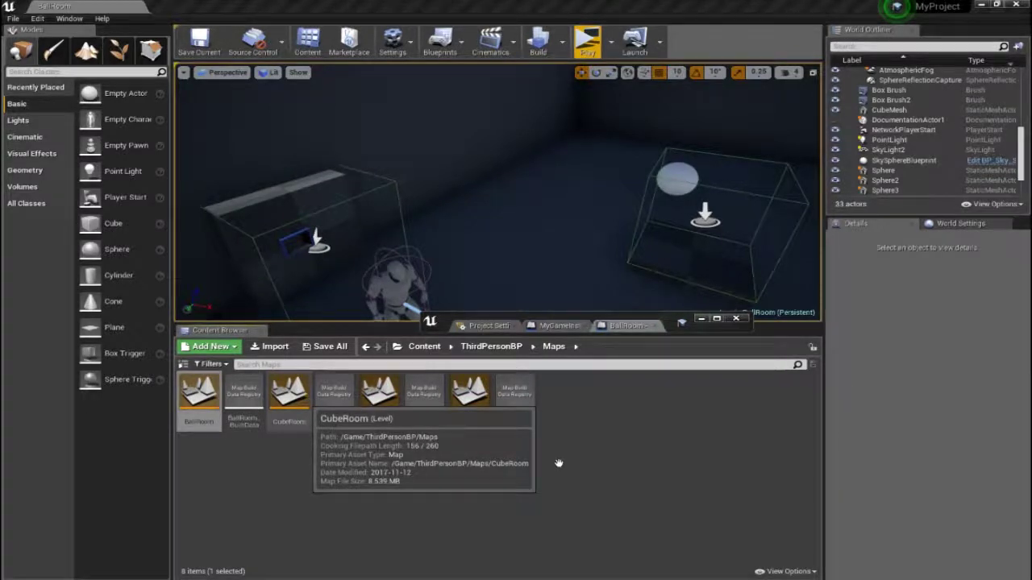
{"action": "double_click", "coordinate": [286, 401]}
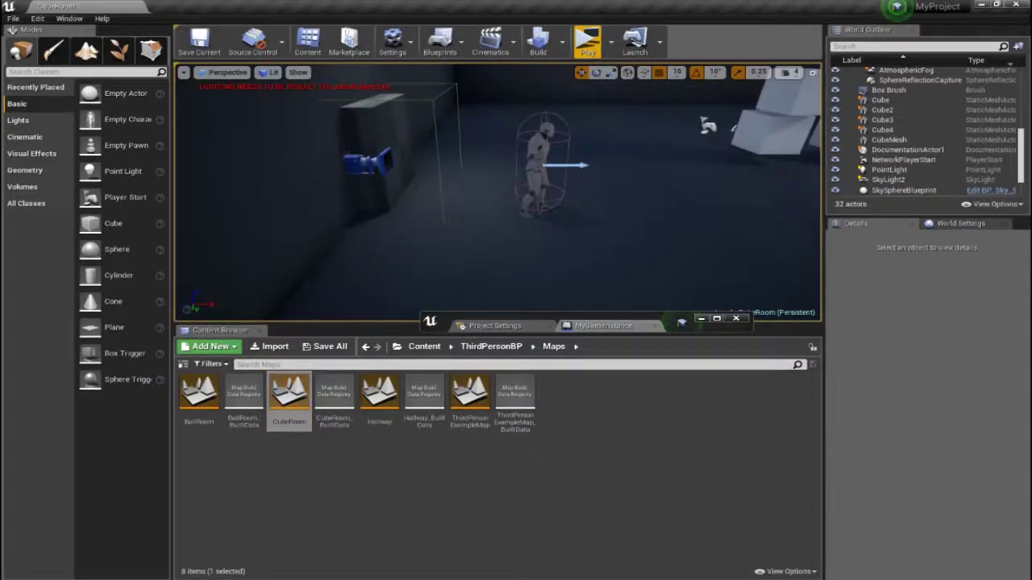
Select the TriggerBox beside the wall in CubeRoom.
{"action": "left_click_drag", "start_coordinate": [709, 124], "coordinate": [523, 245]}
{"action": "mouse_move", "coordinate": [112, 355]}
{"action": "left_mouse_down"}
{"action": "mouse_move", "coordinate": [393, 207]}
{"action": "mouse_move", "coordinate": [382, 205]}
{"action": "mouse_move", "coordinate": [656, 216]}
{"action": "left_mouse_up"}
{"action": "left_click", "coordinate": [633, 219]}
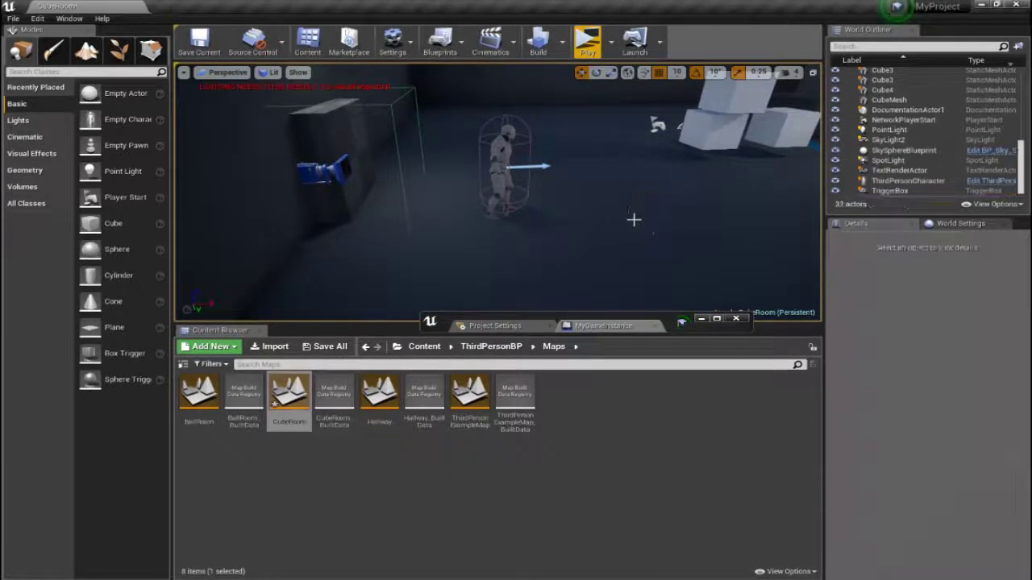
{"action": "left_click", "coordinate": [401, 191]}
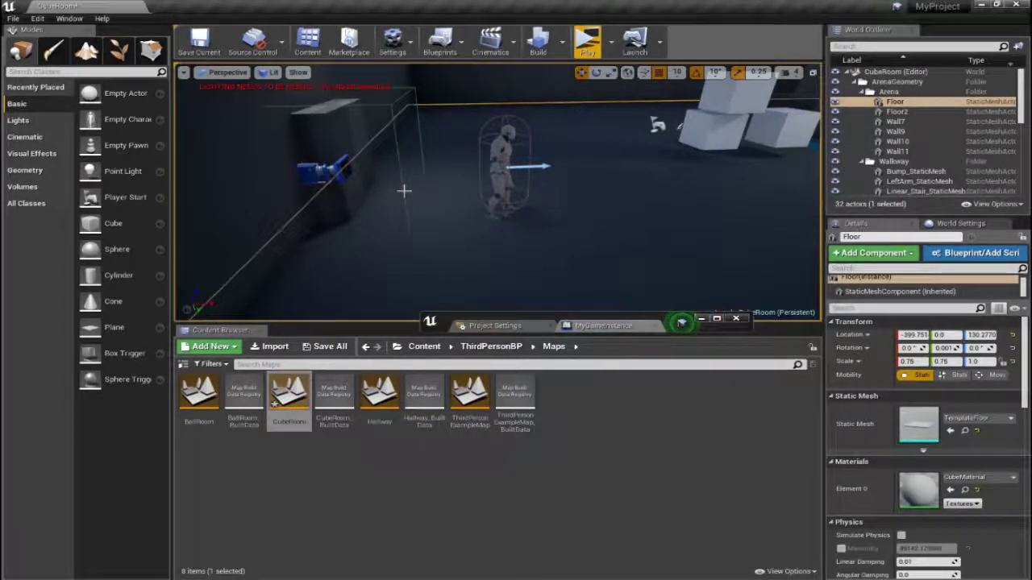
{"action": "left_click", "coordinate": [403, 190]}
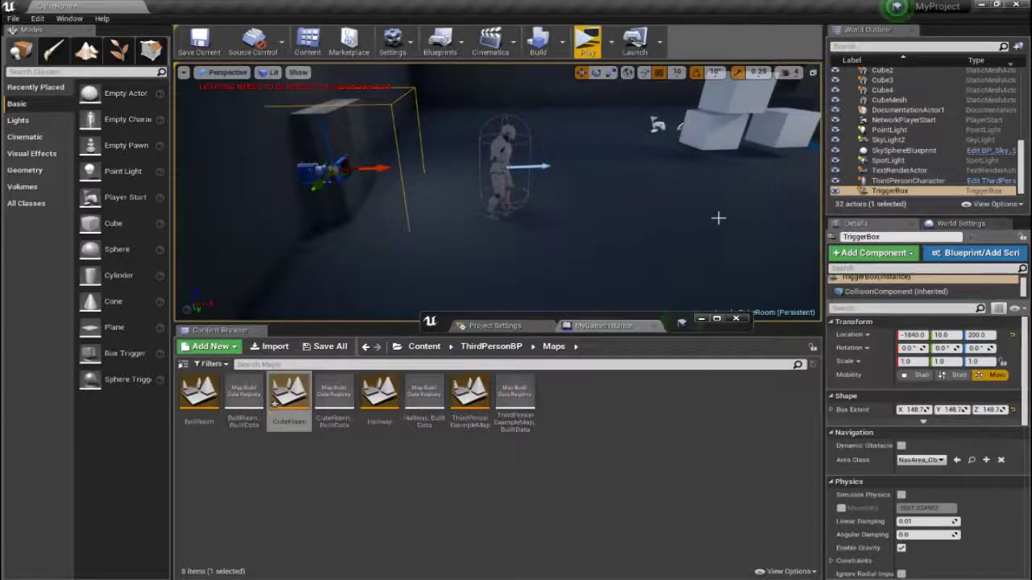
Open CubeRoom's Level Blueprint full screen, showing the overlap event wired to Open Level HallWay.
{"action": "left_click", "coordinate": [442, 57]}
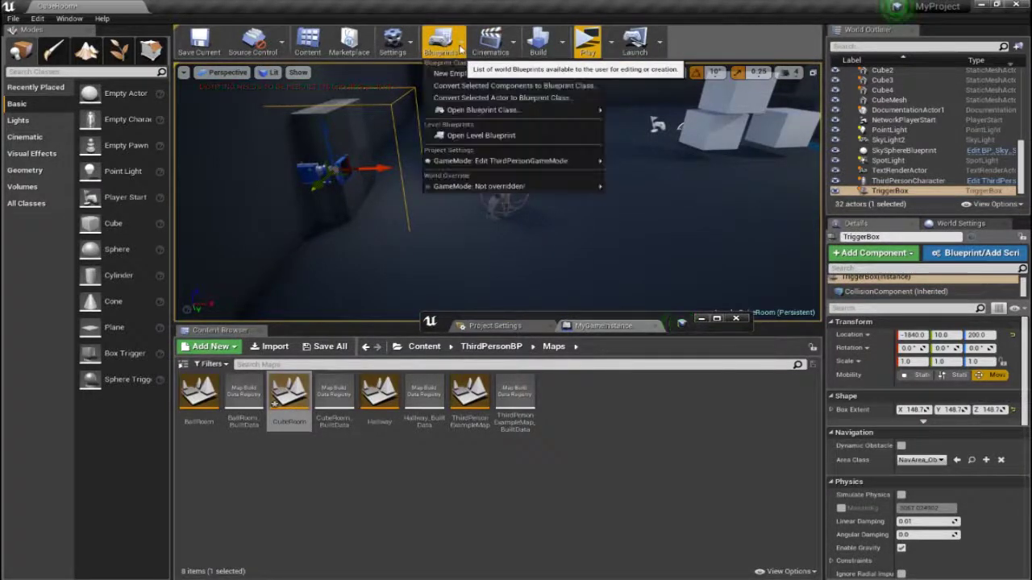
{"action": "left_click", "coordinate": [487, 138]}
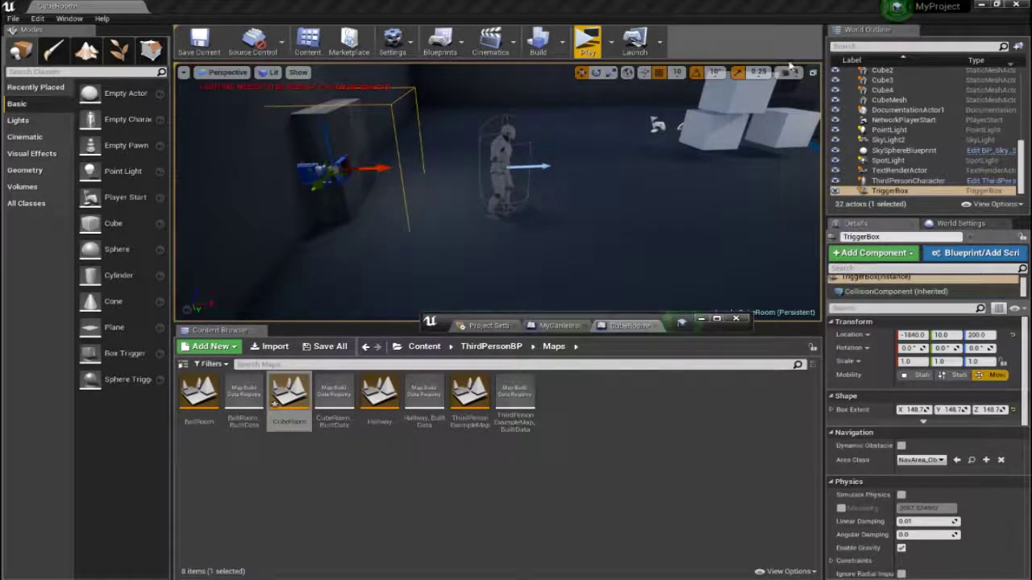
{"action": "left_click", "coordinate": [716, 319]}
{"action": "right_click_drag", "start_coordinate": [674, 204], "coordinate": [668, 167]}
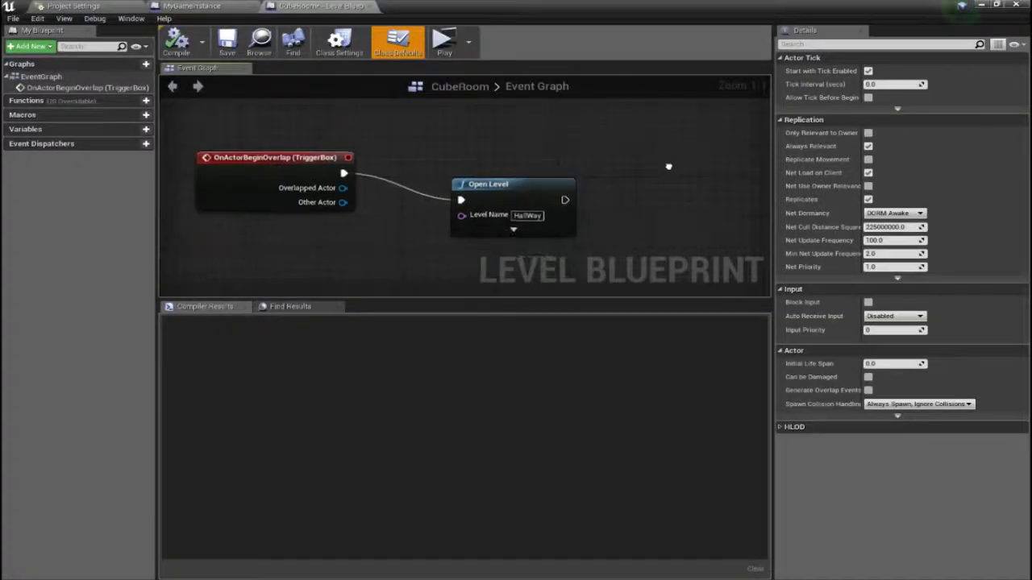
Break the Open Level (HallWay) node's link to OnActorBeginOverlap and move it to the upper right.
{"action": "right_click", "coordinate": [668, 166]}
{"action": "key", "text": "Escape"}
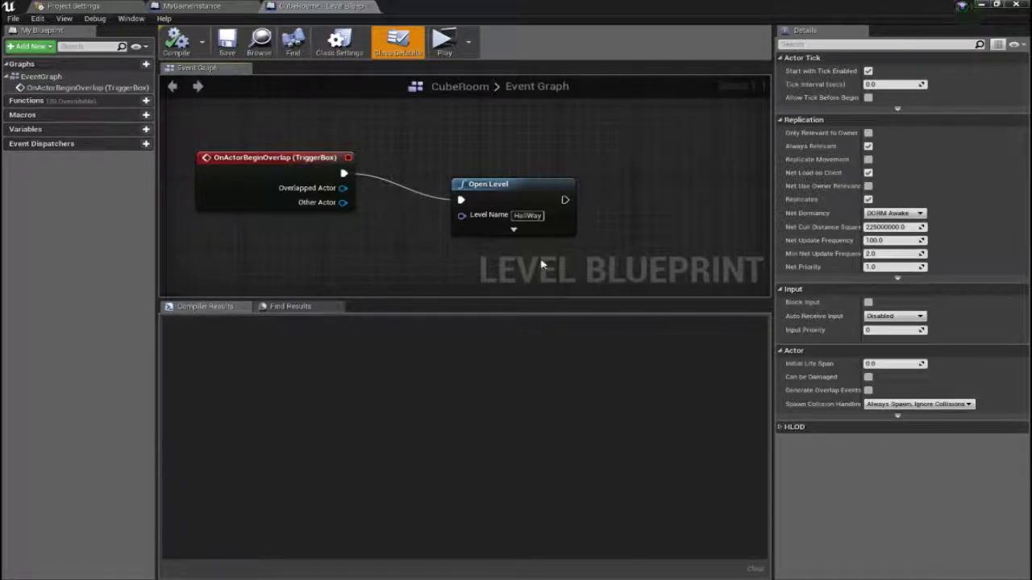
{"action": "right_click", "coordinate": [461, 201]}
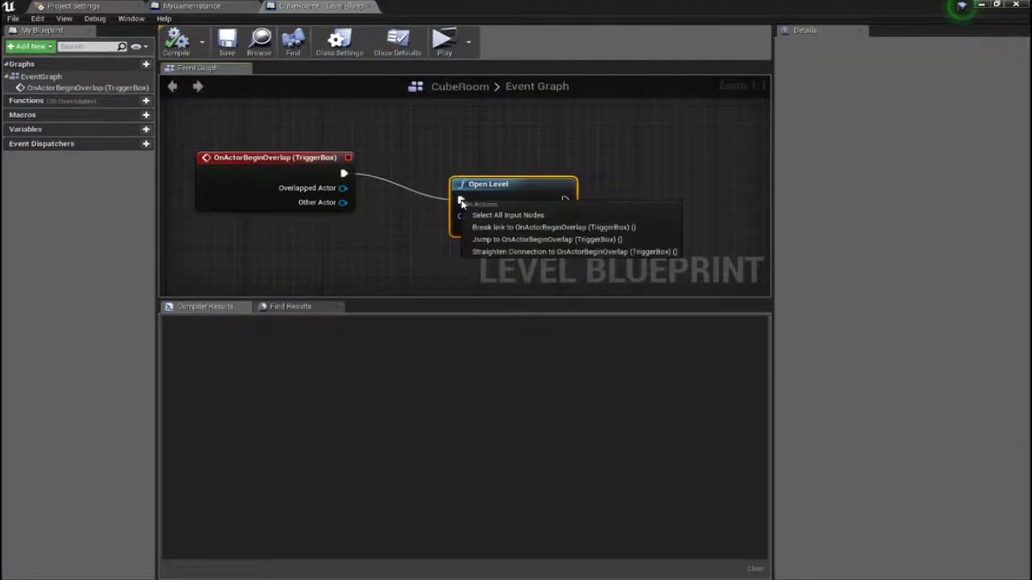
{"action": "left_click", "coordinate": [515, 229]}
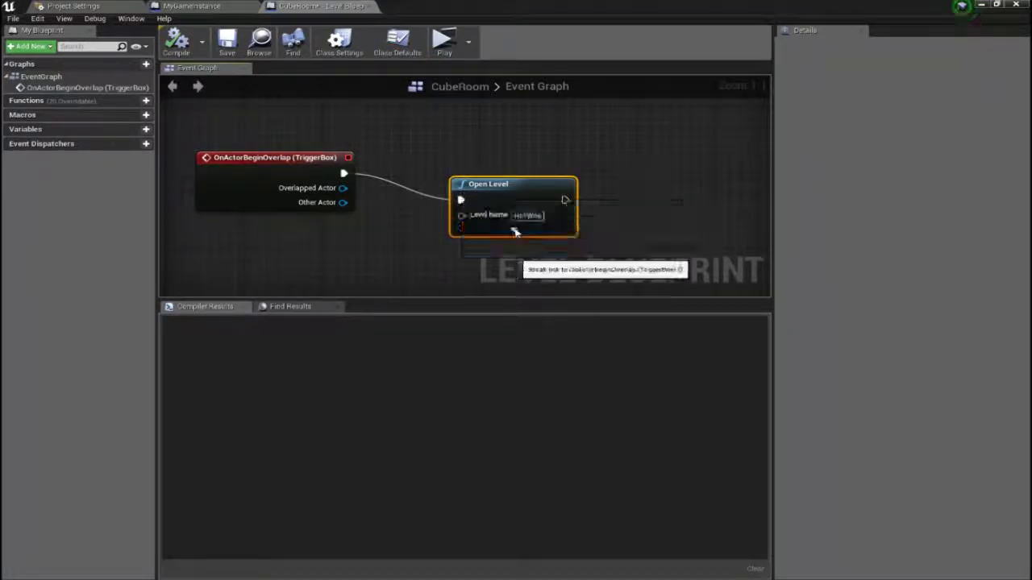
{"action": "left_click_drag", "start_coordinate": [508, 189], "coordinate": [685, 135]}
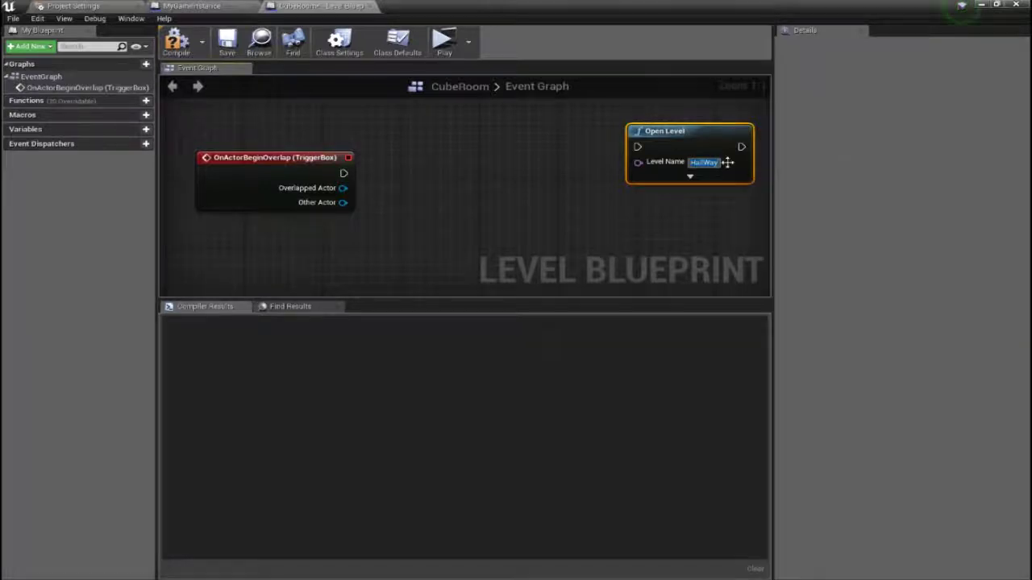
{"action": "key", "text": "End"}
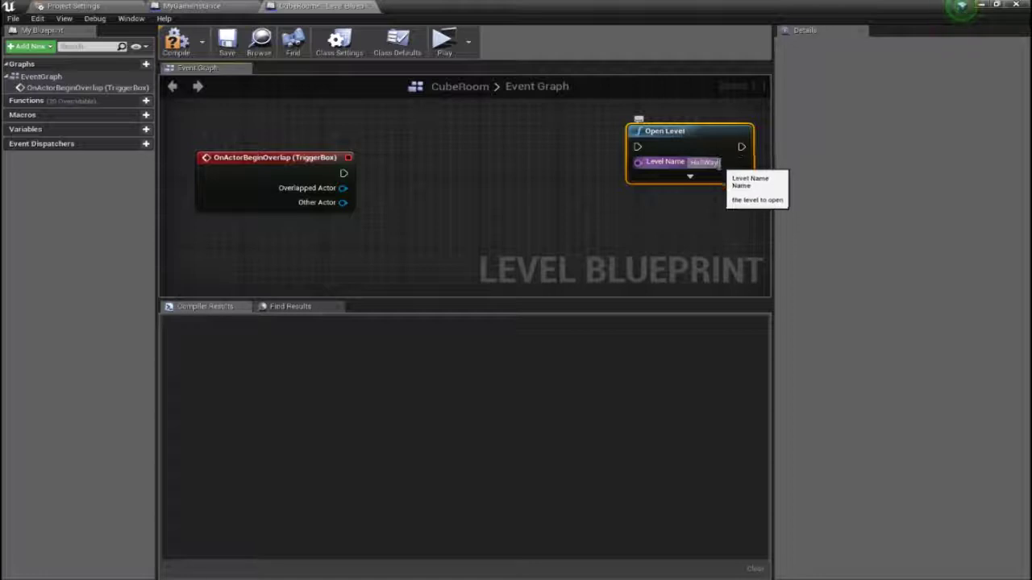
{"action": "left_click", "coordinate": [668, 211]}
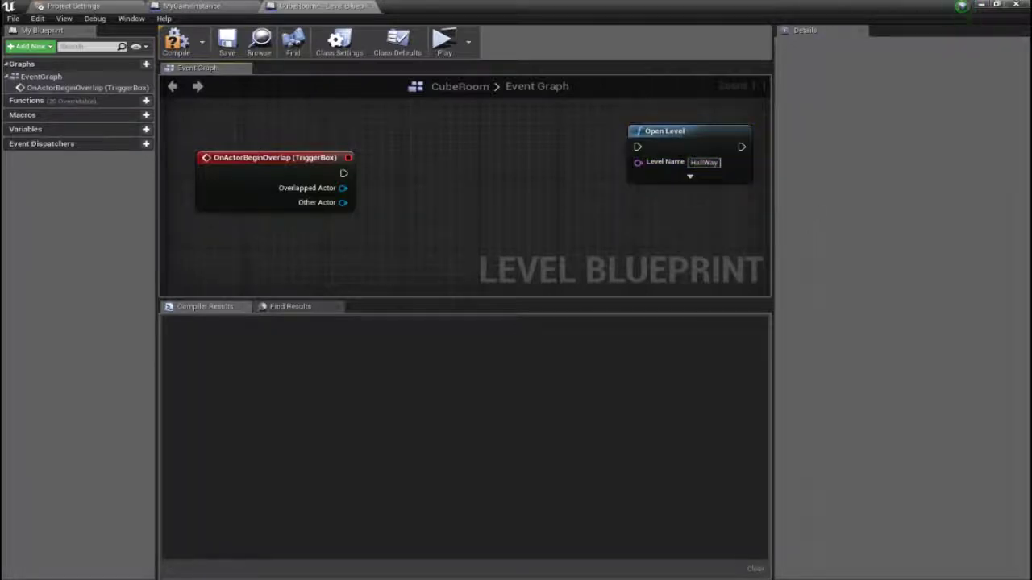
Attach a Cast To MyGameInstance node to the TriggerBox overlap event.
{"action": "left_click_drag", "start_coordinate": [343, 174], "coordinate": [429, 196]}
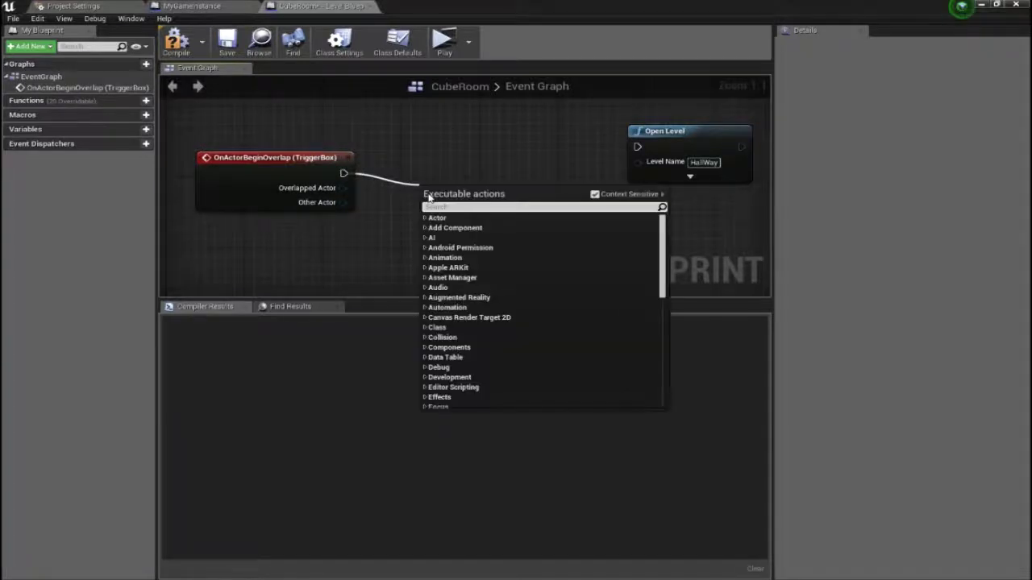
{"action": "type", "text": "Cast"}
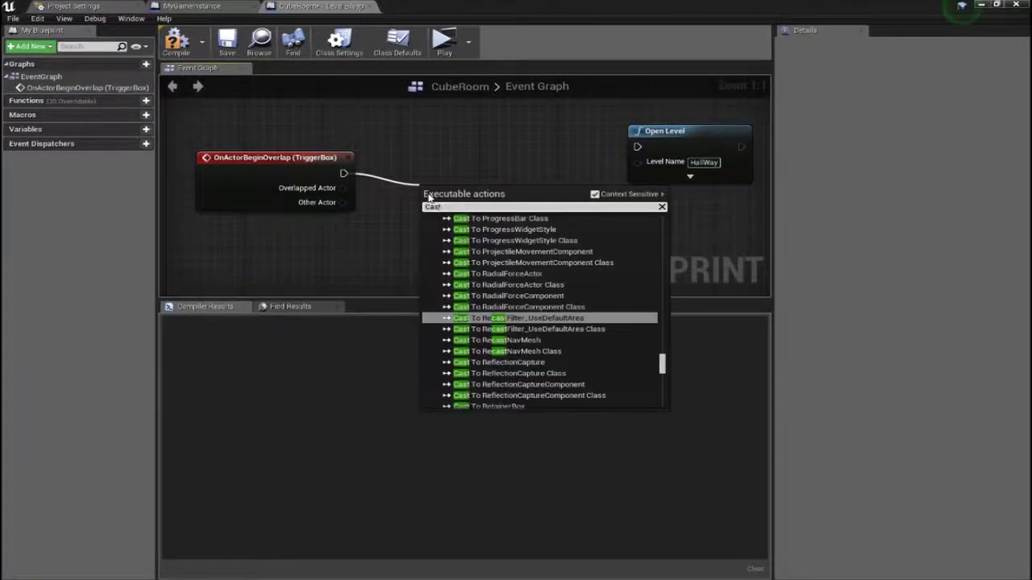
{"action": "type", "text": " to"}
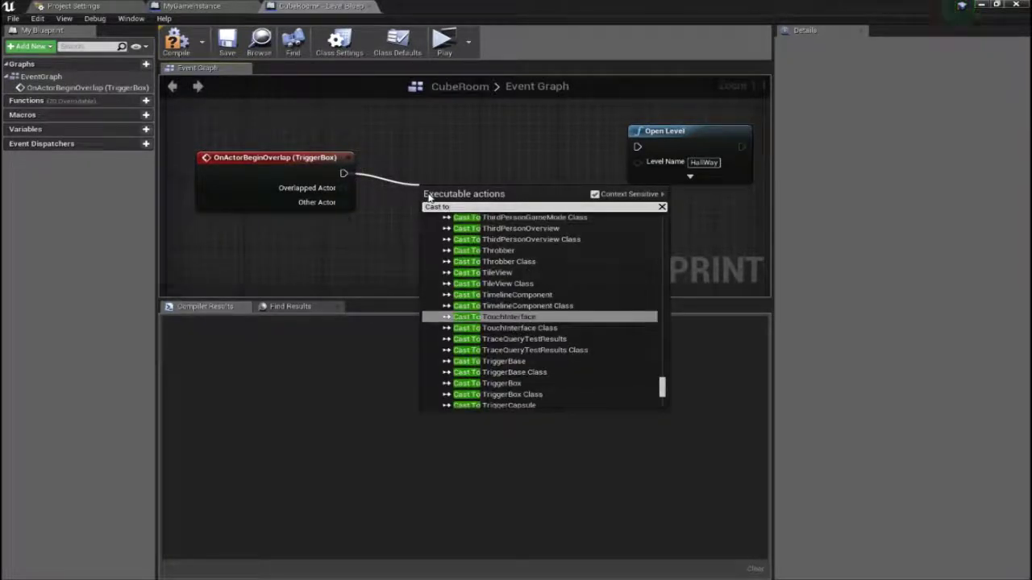
{"action": "type", "text": " mygam"}
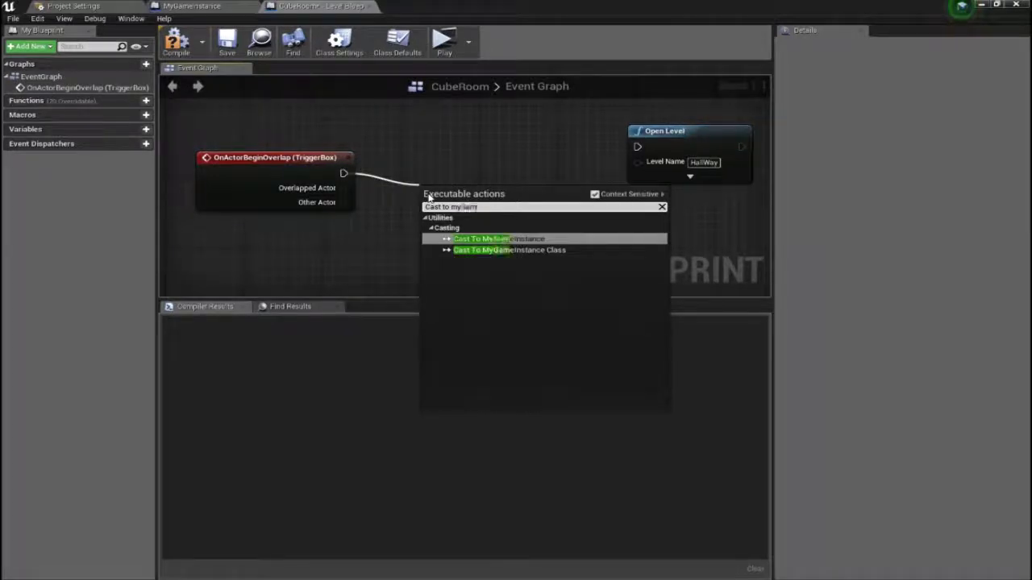
{"action": "key", "text": "Return"}
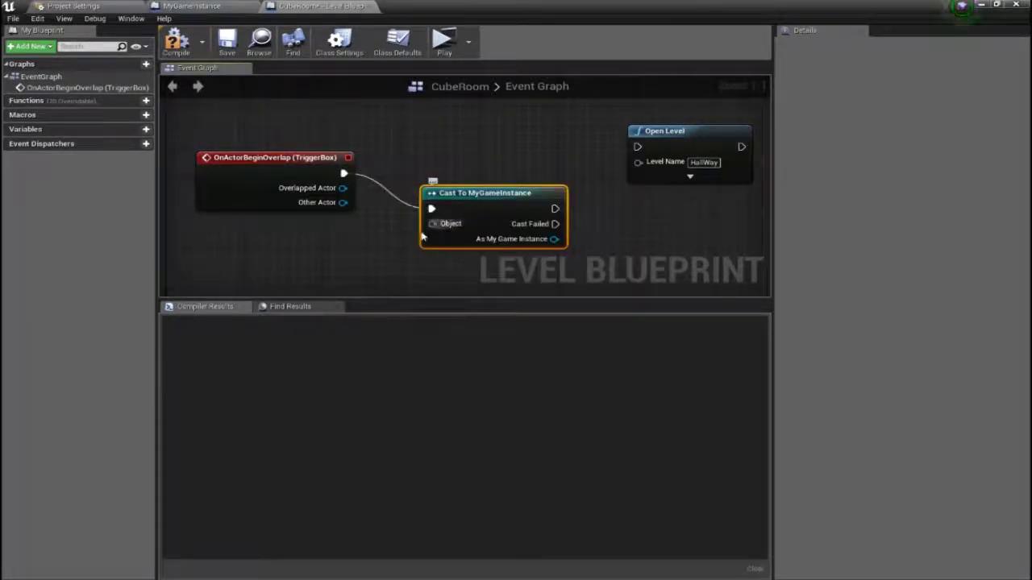
Feed the cast's Object input from a Get Game Instance node placed below it.
{"action": "left_click_drag", "start_coordinate": [432, 224], "coordinate": [355, 251]}
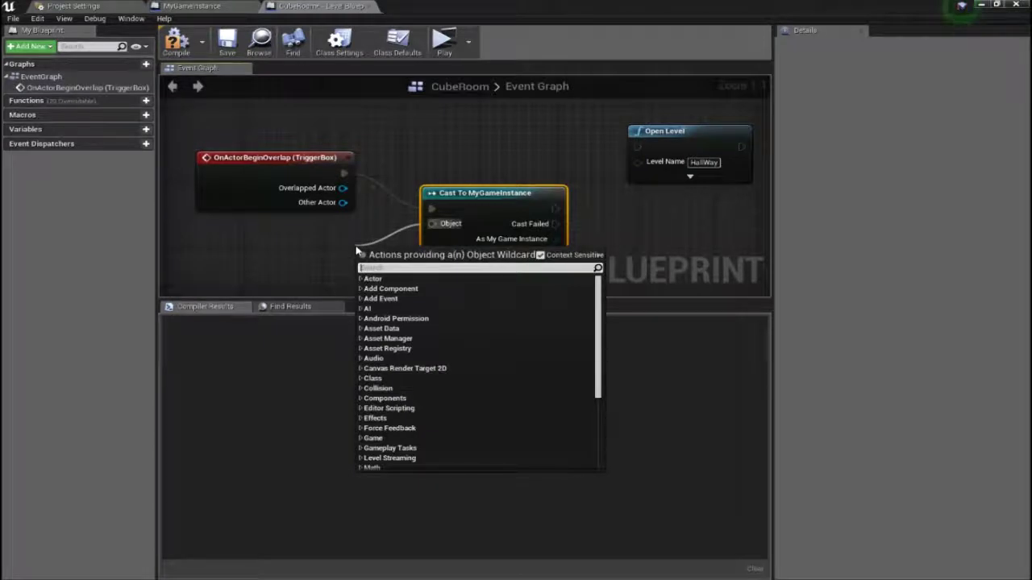
{"action": "type", "text": "Get"}
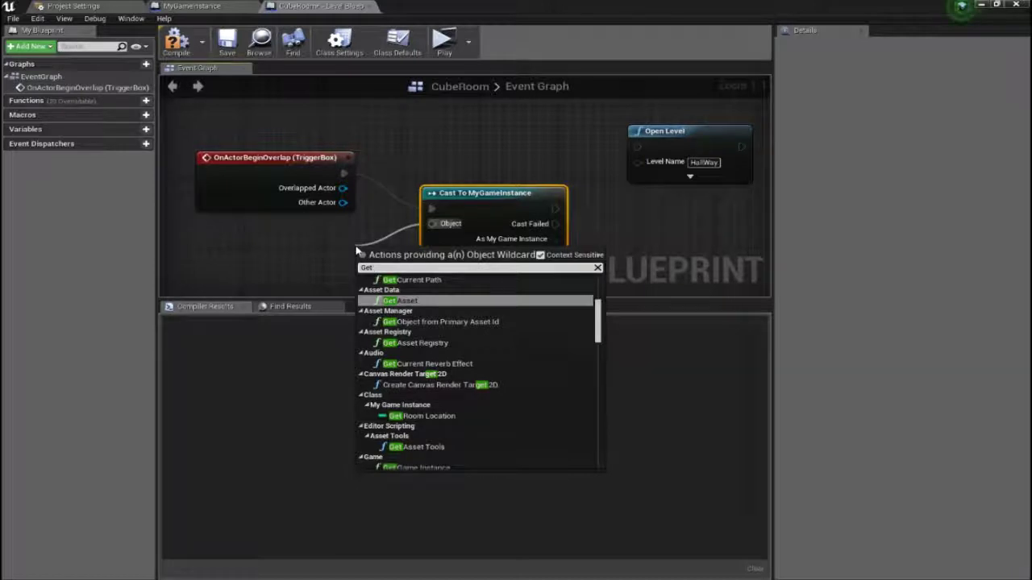
{"action": "type", "text": " game"}
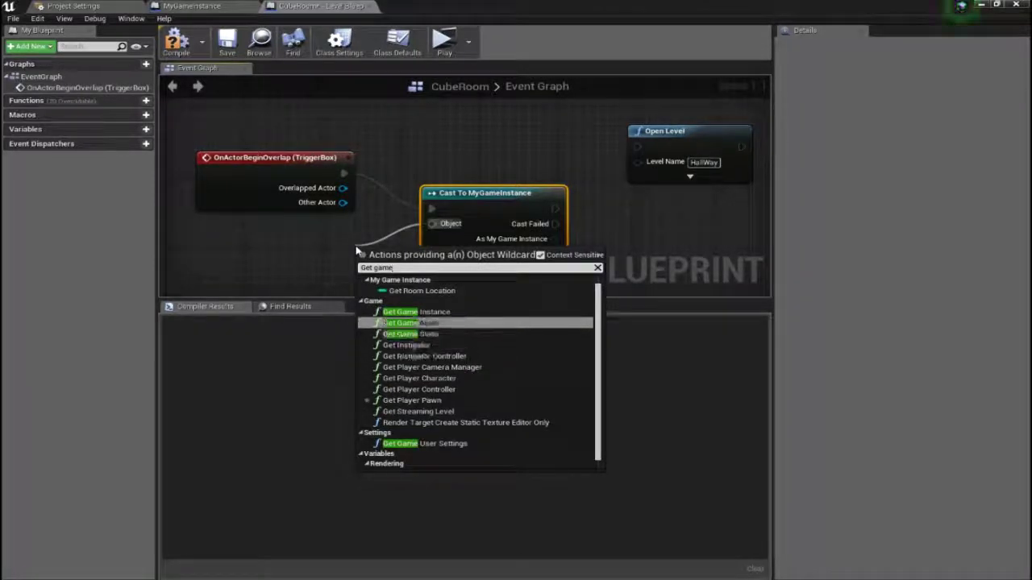
{"action": "key", "text": "Return"}
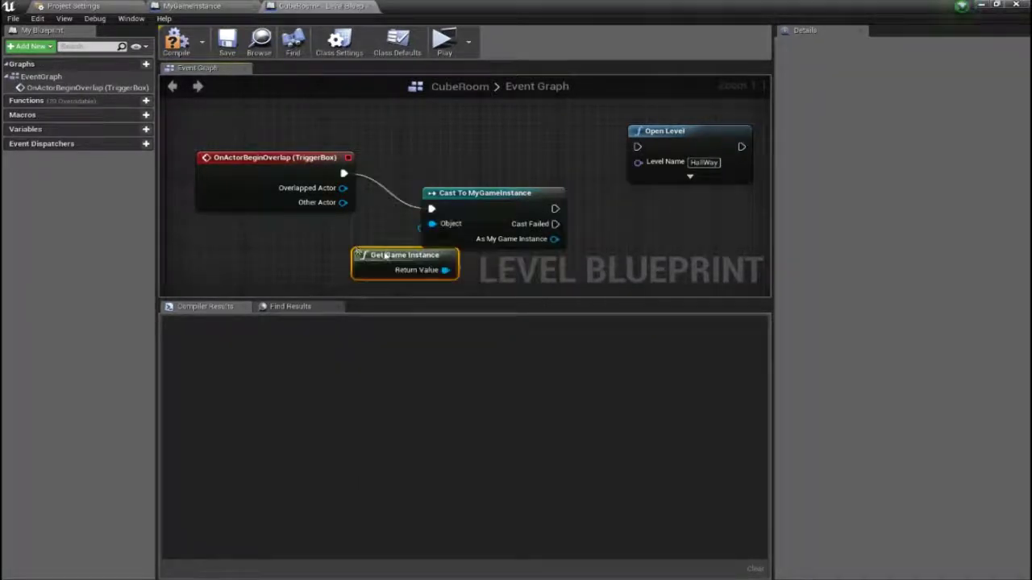
{"action": "left_click_drag", "start_coordinate": [402, 252], "coordinate": [327, 236]}
{"action": "left_click_drag", "start_coordinate": [554, 209], "coordinate": [649, 225]}
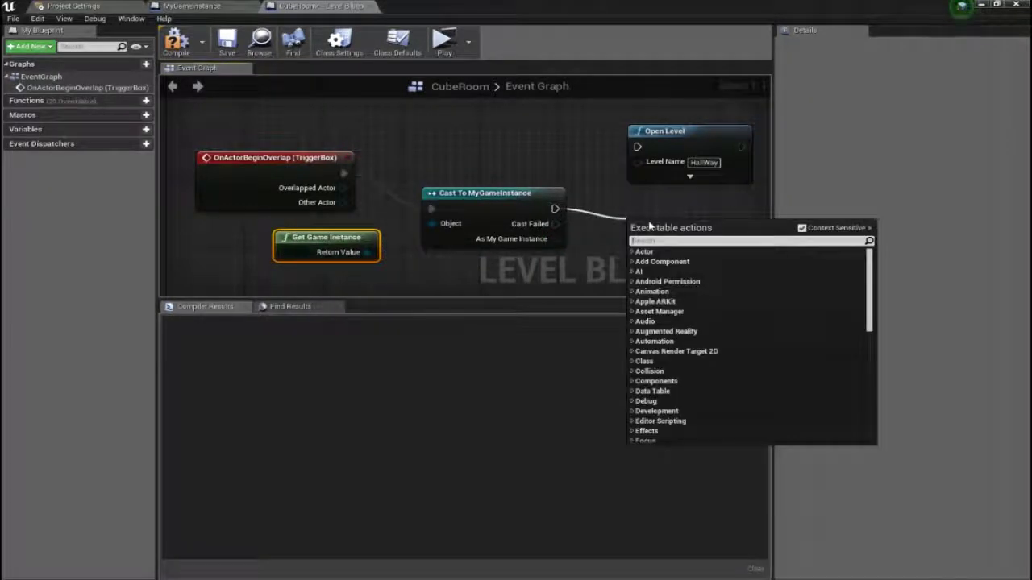
Add a Set Room Location node after the cast, with As My Game Instance as its Target.
{"action": "type", "text": "Set ro"}
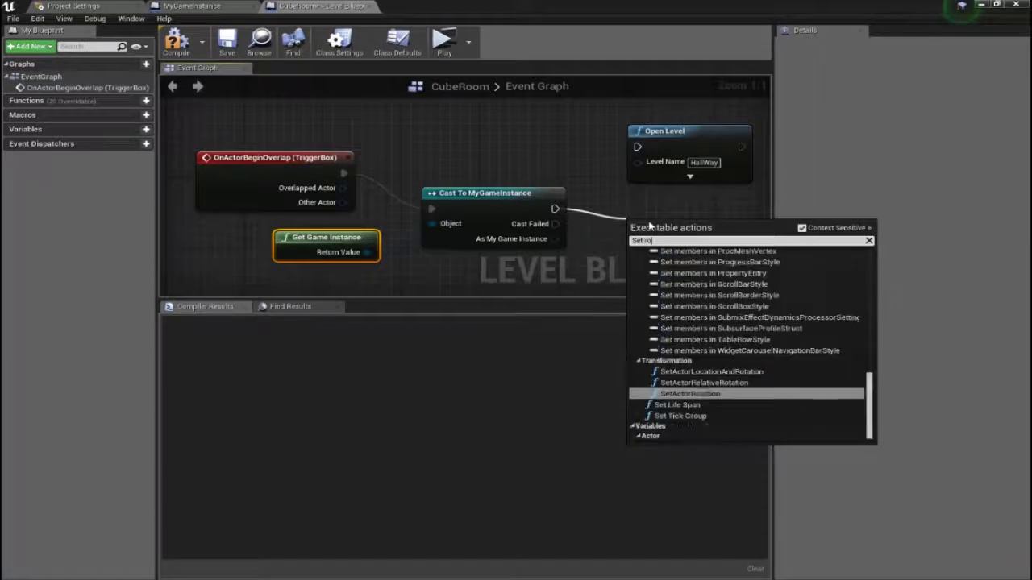
{"action": "type", "text": "om"}
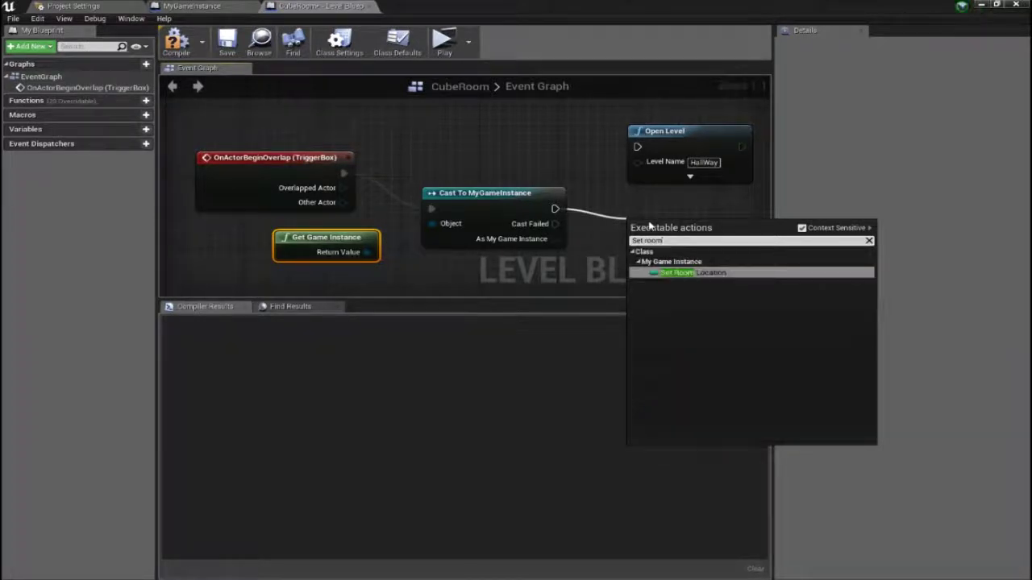
{"action": "key", "text": "Return"}
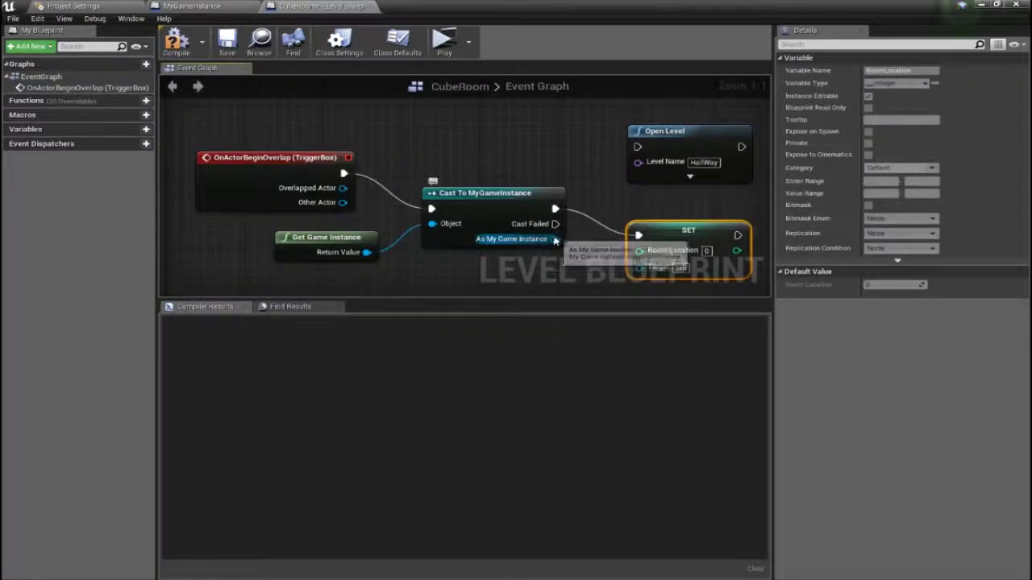
{"action": "left_click_drag", "start_coordinate": [554, 240], "coordinate": [639, 267]}
{"action": "right_click_drag", "start_coordinate": [716, 201], "coordinate": [534, 176]}
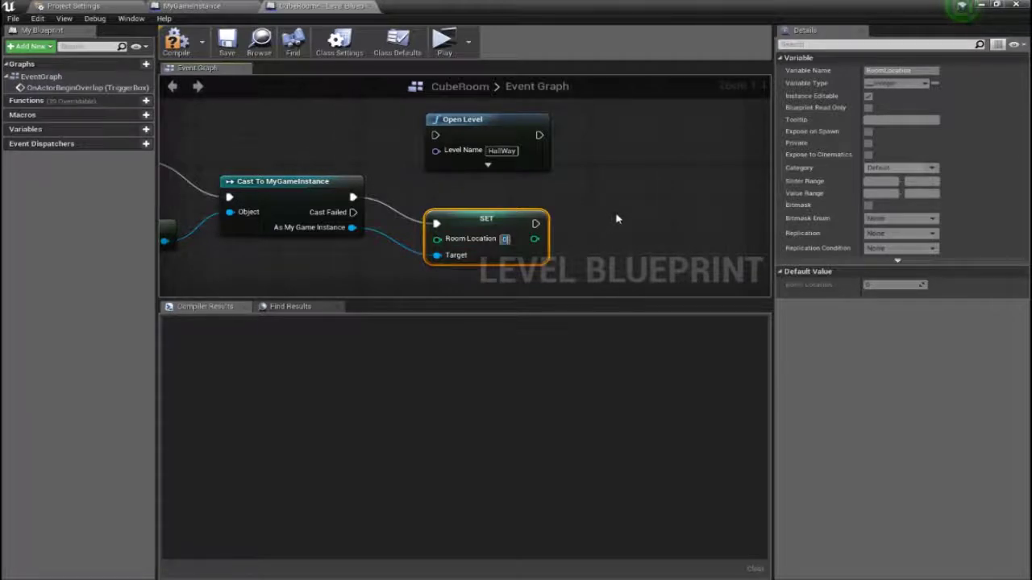
Move the Open Level HallWay node right of SET and chain SET's execution into it.
{"action": "left_click_drag", "start_coordinate": [534, 223], "coordinate": [618, 194]}
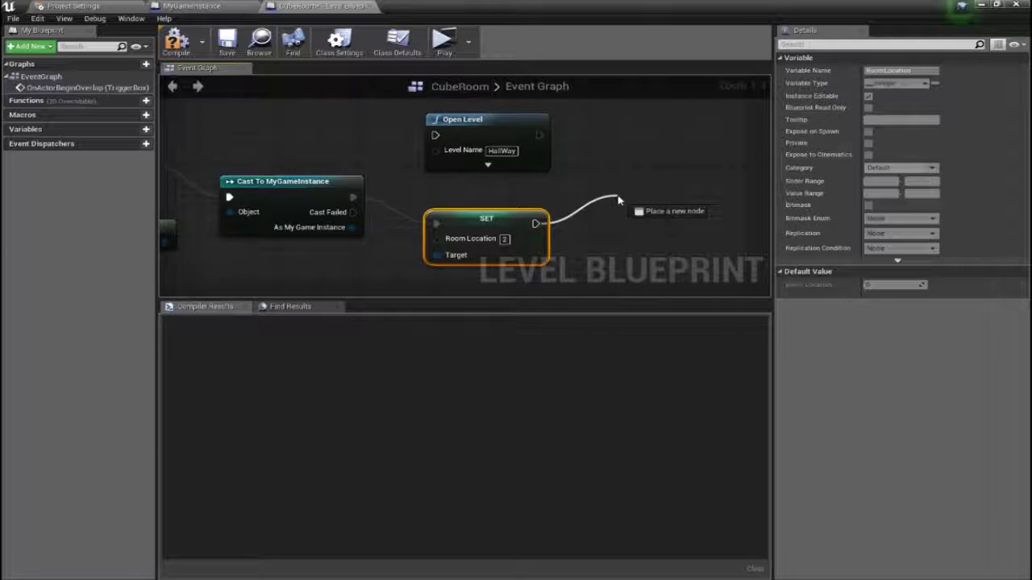
{"action": "left_click_drag", "start_coordinate": [619, 195], "coordinate": [604, 203]}
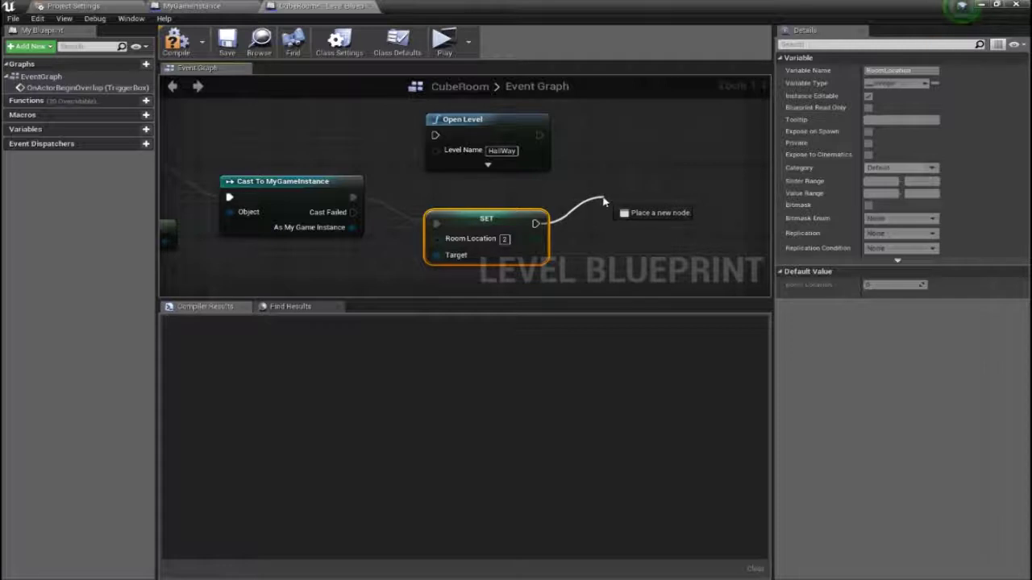
{"action": "left_click_drag", "start_coordinate": [604, 202], "coordinate": [605, 201]}
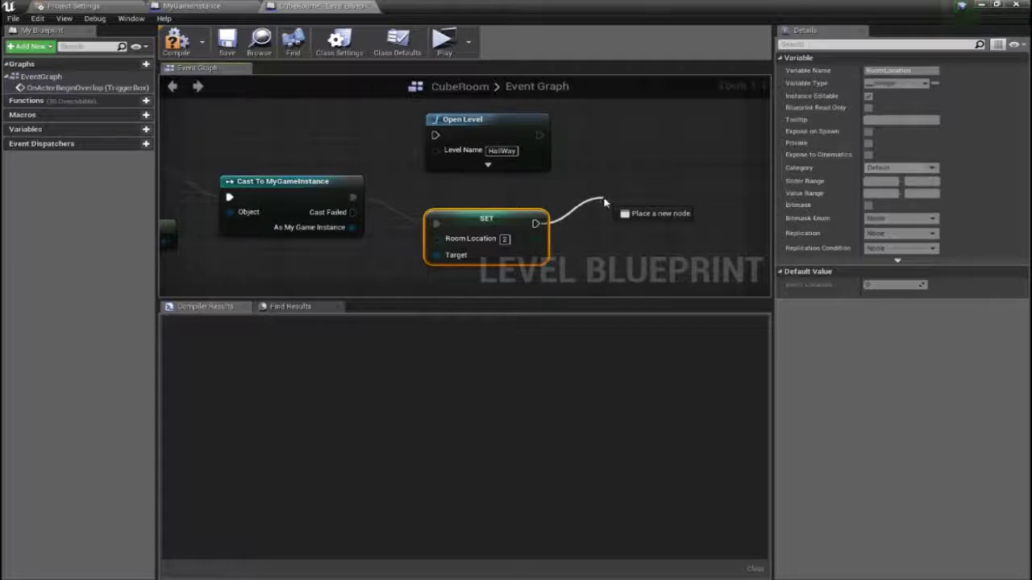
{"action": "left_click_drag", "start_coordinate": [605, 203], "coordinate": [602, 203]}
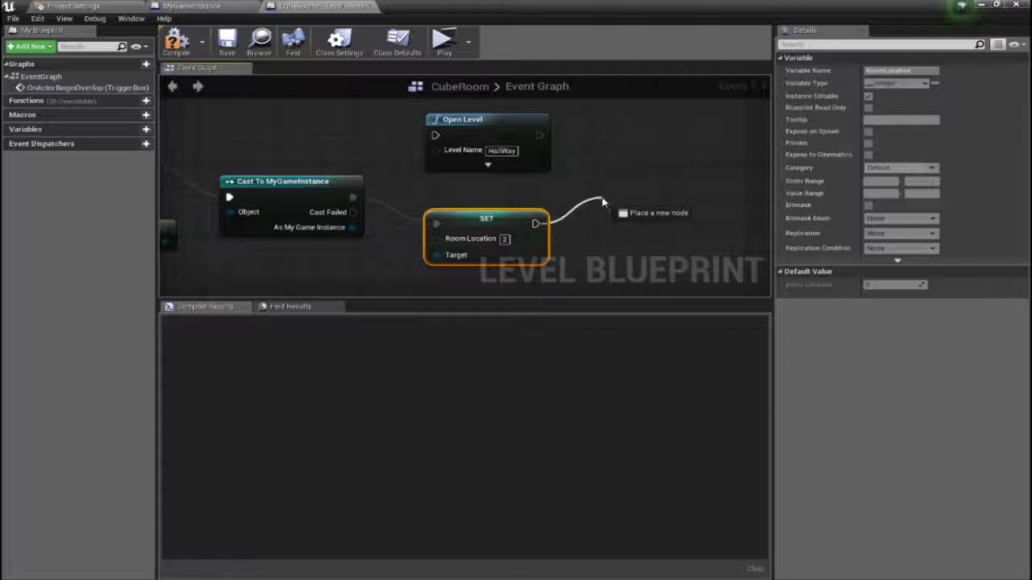
{"action": "left_click_drag", "start_coordinate": [602, 202], "coordinate": [601, 202]}
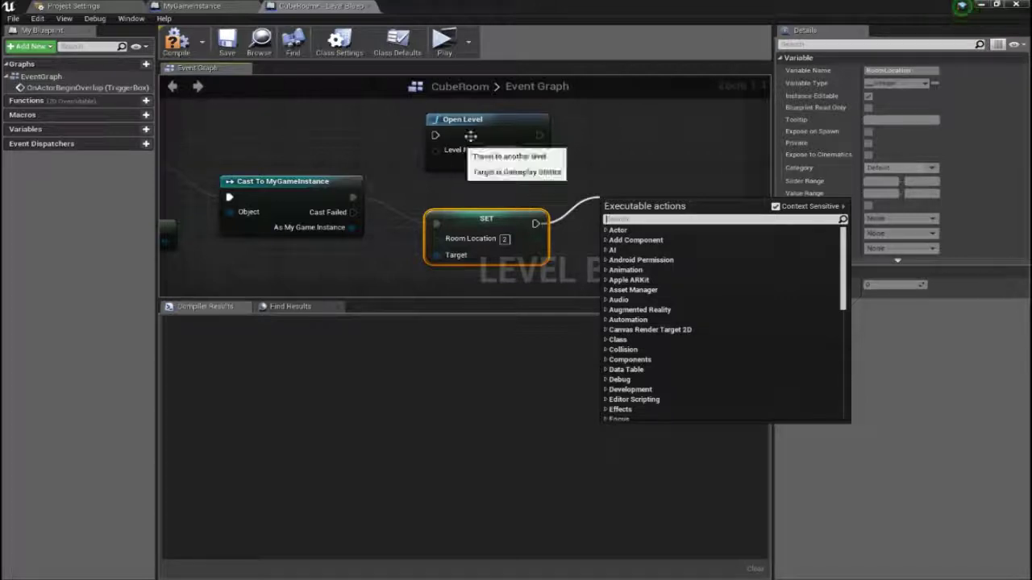
{"action": "left_click_drag", "start_coordinate": [563, 134], "coordinate": [572, 134]}
{"action": "left_click_drag", "start_coordinate": [504, 133], "coordinate": [681, 197]}
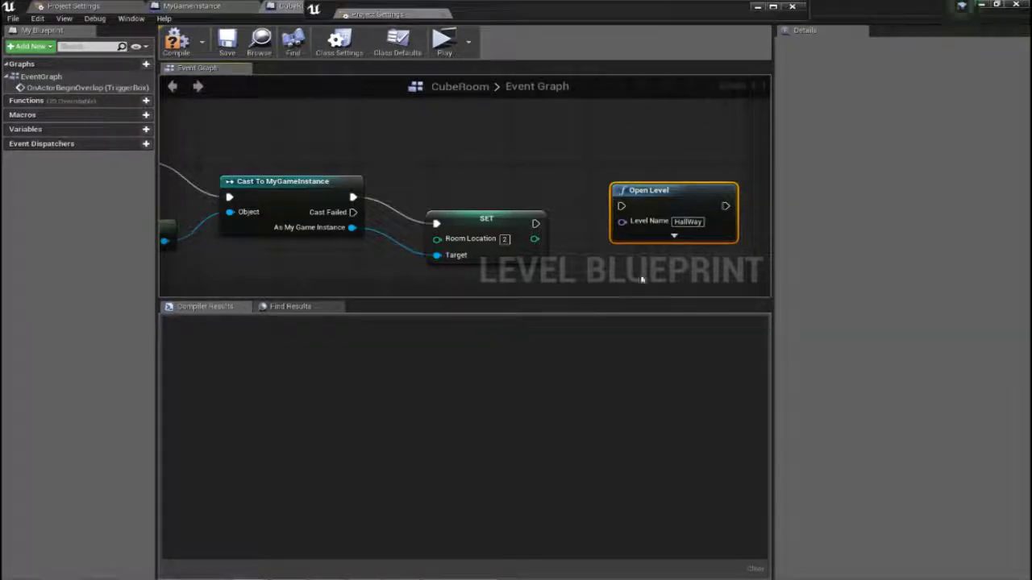
{"action": "left_click_drag", "start_coordinate": [536, 223], "coordinate": [623, 209]}
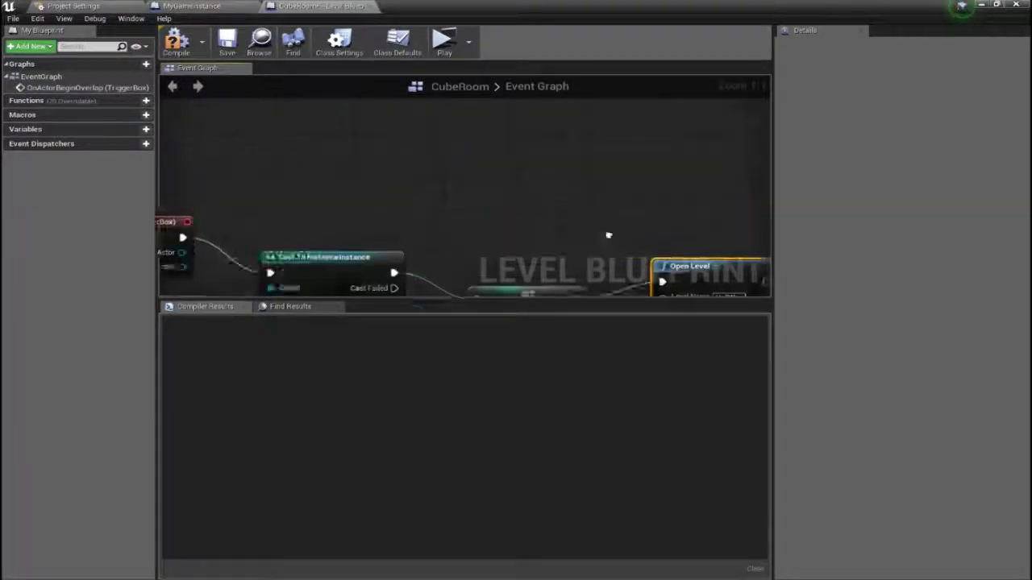
{"action": "mouse_move", "coordinate": [570, 165]}
{"action": "right_mouse_down"}
{"action": "mouse_move", "coordinate": [557, 150]}
{"action": "mouse_move", "coordinate": [604, 161]}
{"action": "right_mouse_up"}
{"action": "scroll", "coordinate": [572, 150], "scroll_direction": "down", "scroll_amount": 2}
{"action": "scroll", "coordinate": [573, 150], "scroll_direction": "down", "scroll_amount": 1}
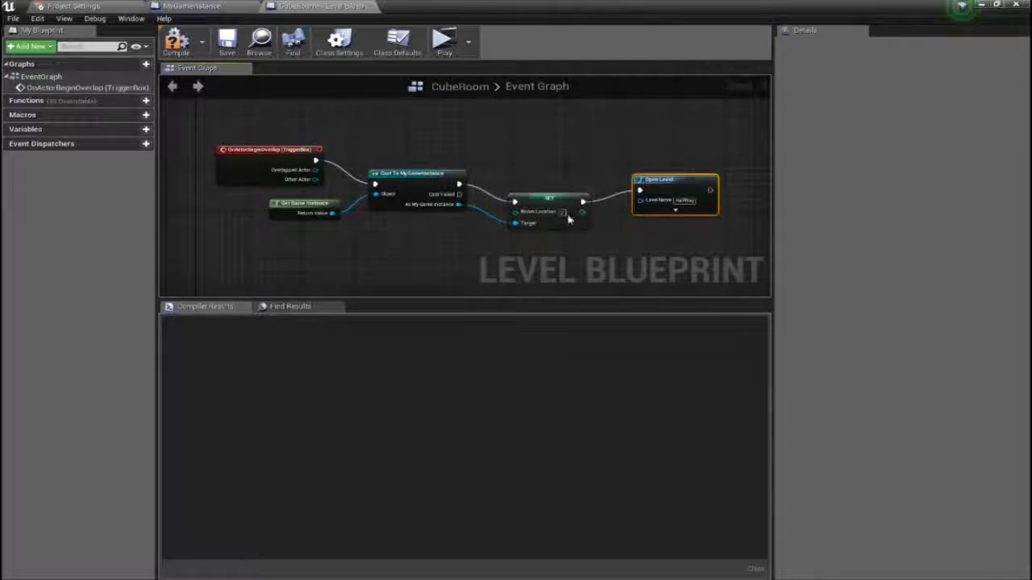
{"action": "right_click", "coordinate": [621, 245]}
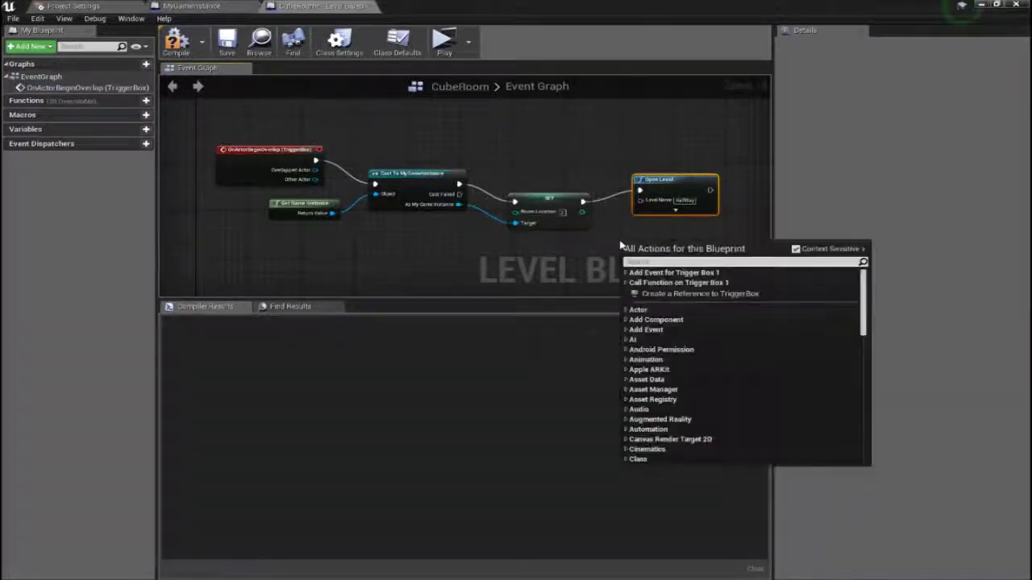
{"action": "type", "text": "print string"}
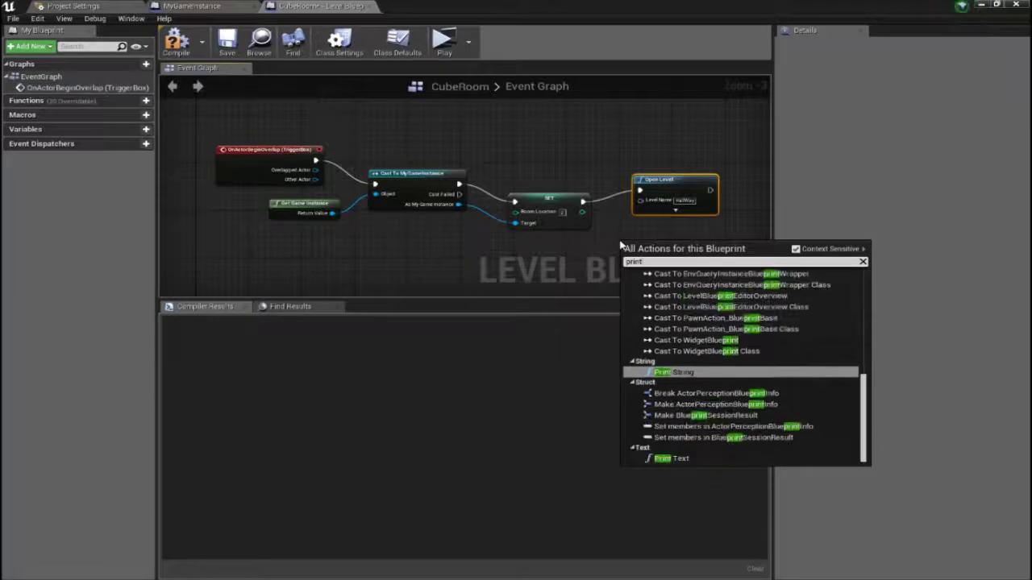
{"action": "key", "text": "Return"}
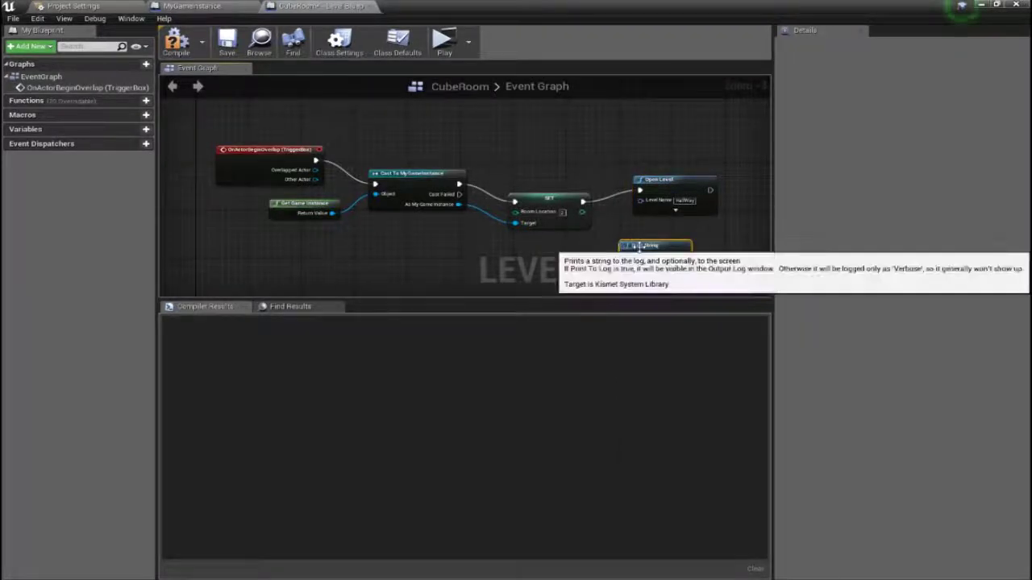
{"action": "left_click_drag", "start_coordinate": [621, 245], "coordinate": [608, 239]}
{"action": "left_click_drag", "start_coordinate": [582, 202], "coordinate": [613, 250]}
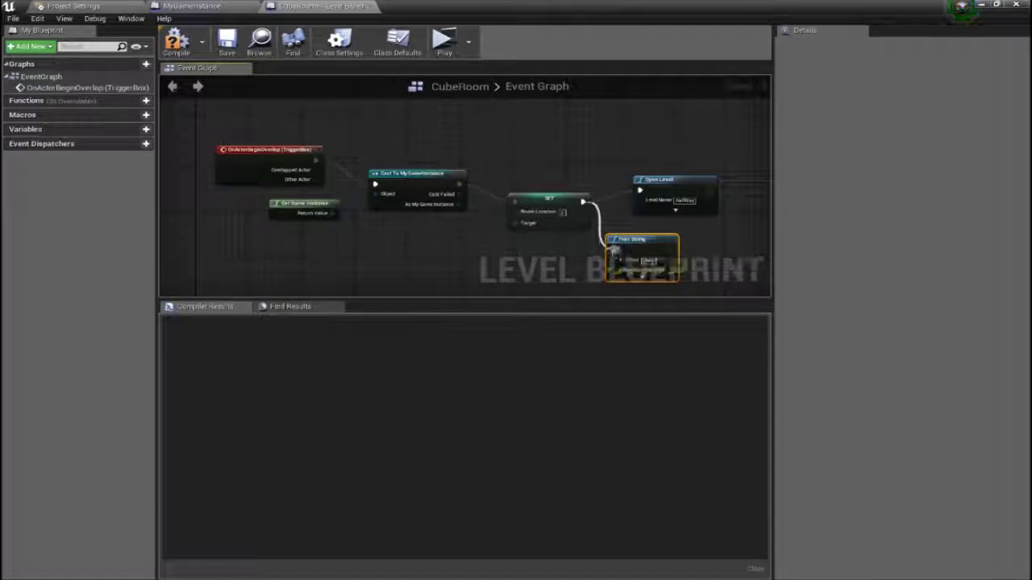
{"action": "mouse_move", "coordinate": [582, 212]}
{"action": "left_mouse_down"}
{"action": "mouse_move", "coordinate": [614, 260]}
{"action": "mouse_move", "coordinate": [643, 193]}
{"action": "left_mouse_up"}
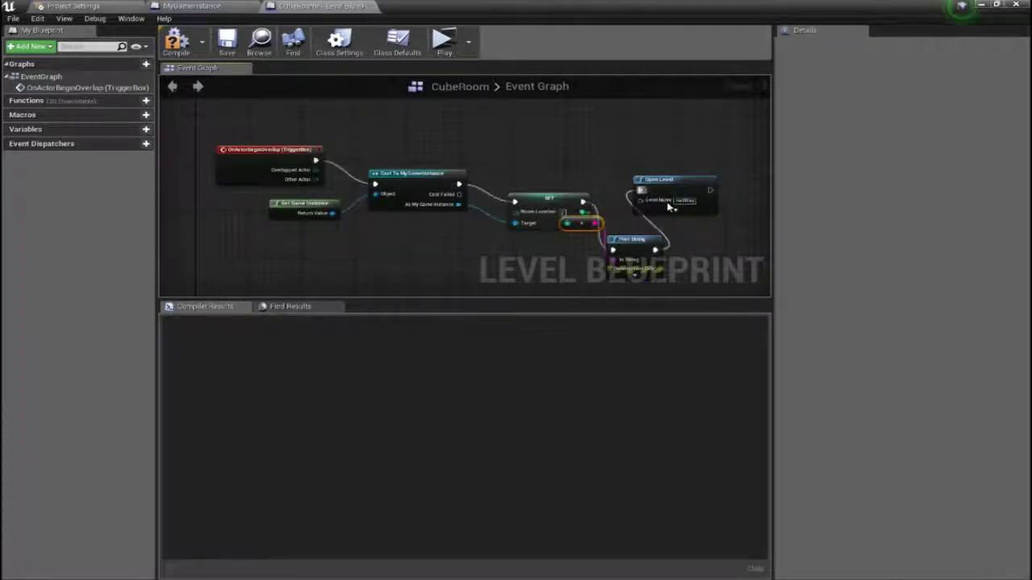
{"action": "left_click_drag", "start_coordinate": [578, 228], "coordinate": [577, 227]}
{"action": "left_click", "coordinate": [597, 236]}
{"action": "left_click_drag", "start_coordinate": [582, 282], "coordinate": [673, 232]}
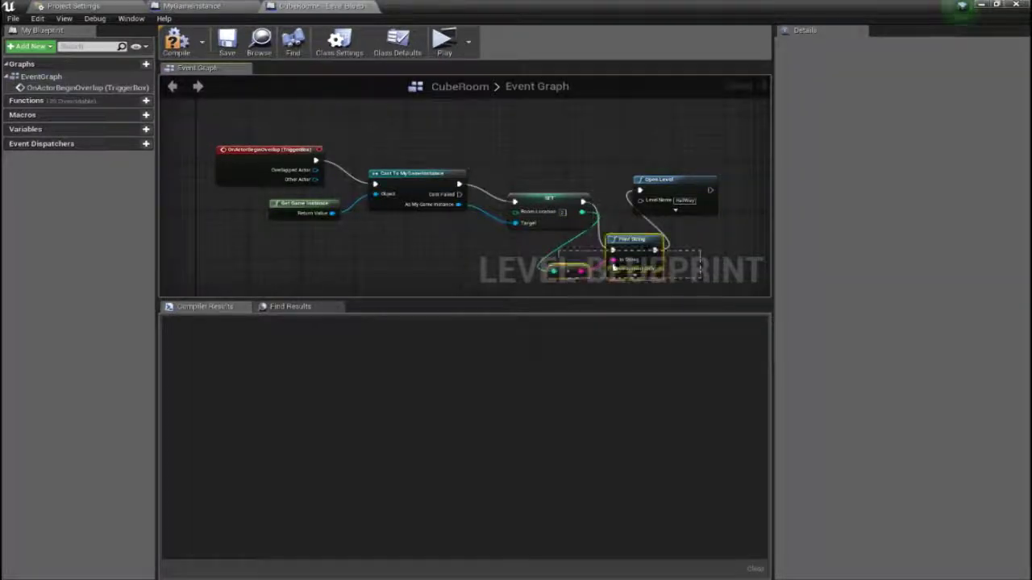
{"action": "key", "text": "Delete"}
{"action": "left_click_drag", "start_coordinate": [581, 200], "coordinate": [641, 191]}
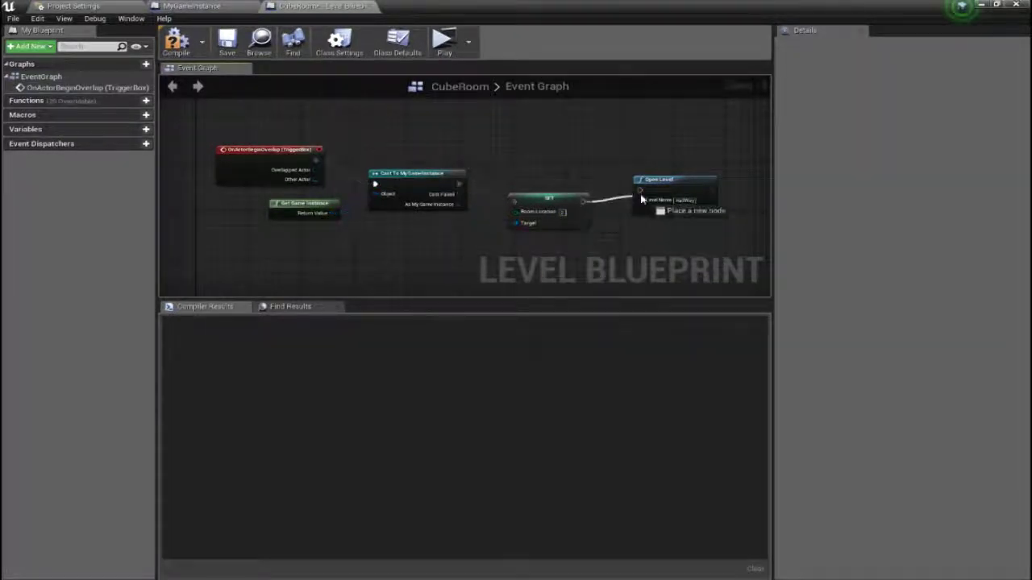